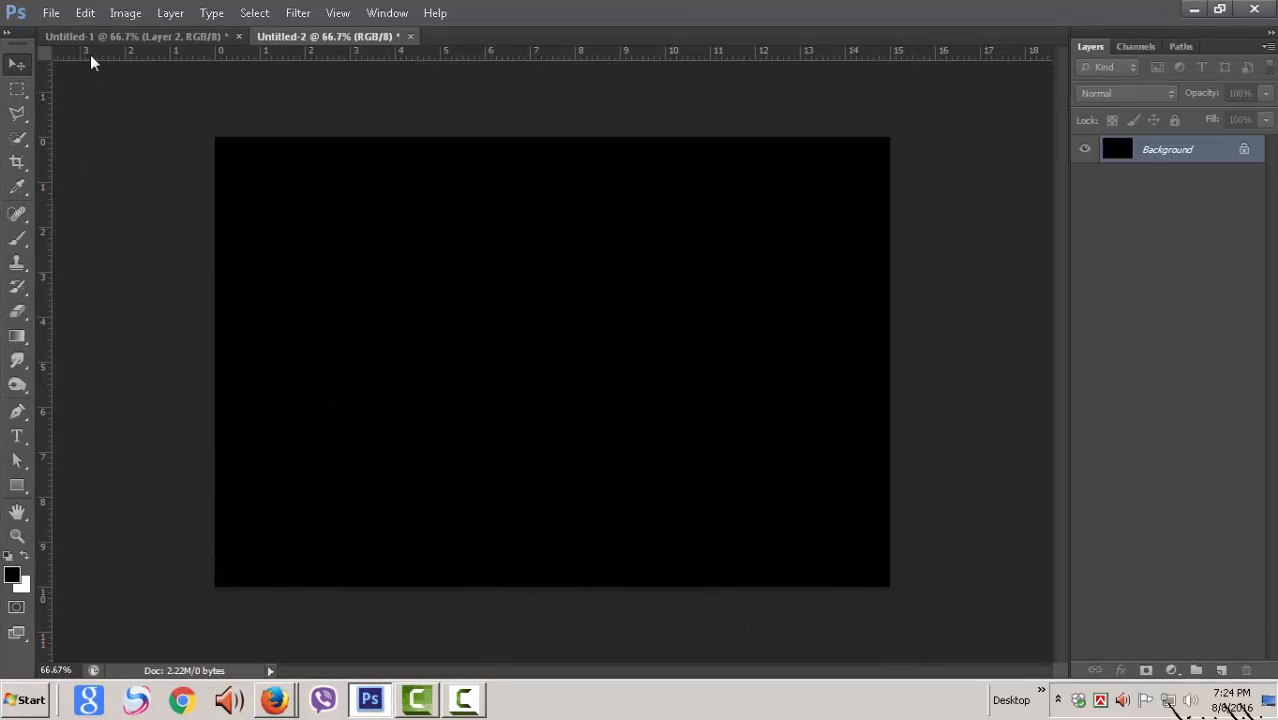
Step: Review the striped artwork in Untitled-1 and the image size of Untitled-2
left_click(116, 38)
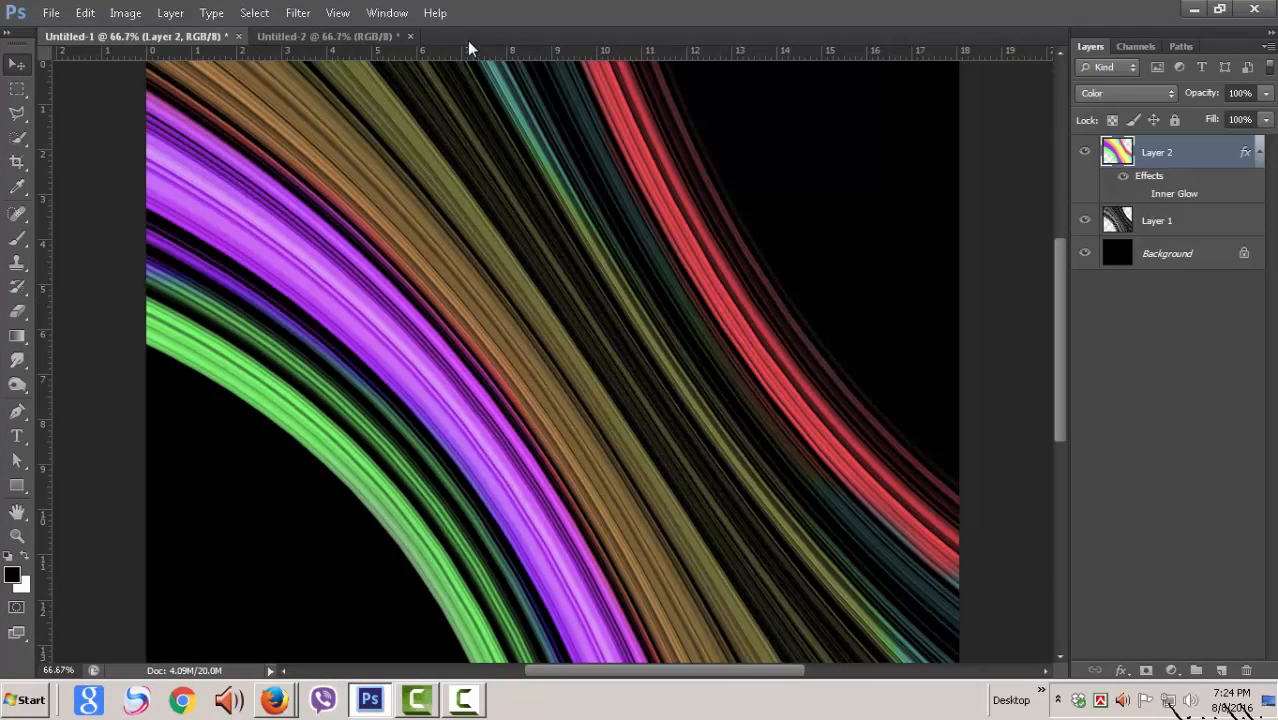
left_click(338, 36)
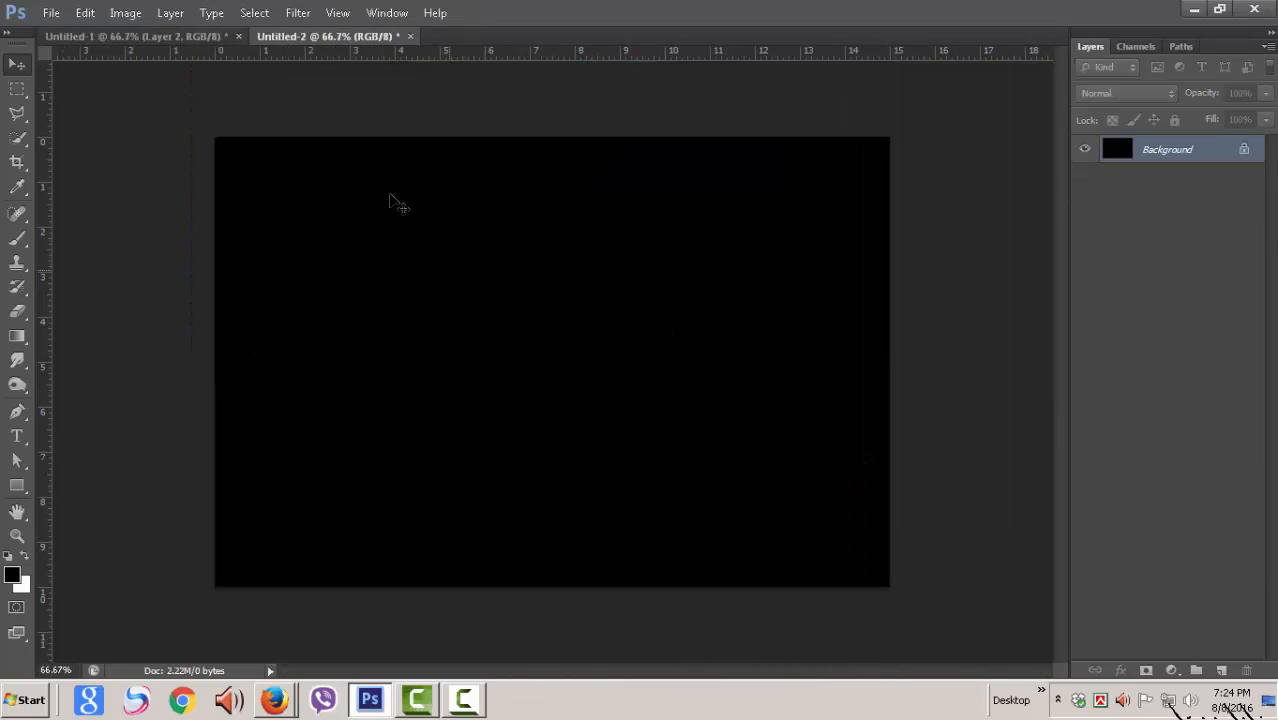
left_click(133, 12)
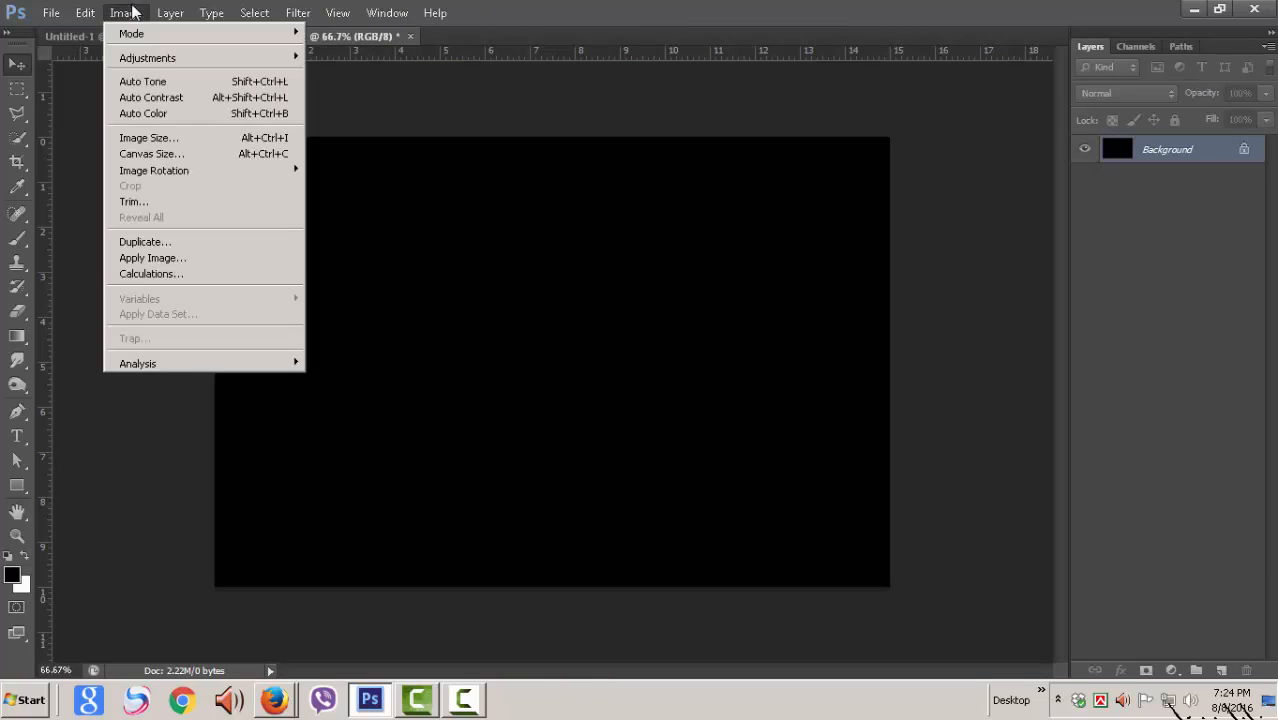
left_click(158, 136)
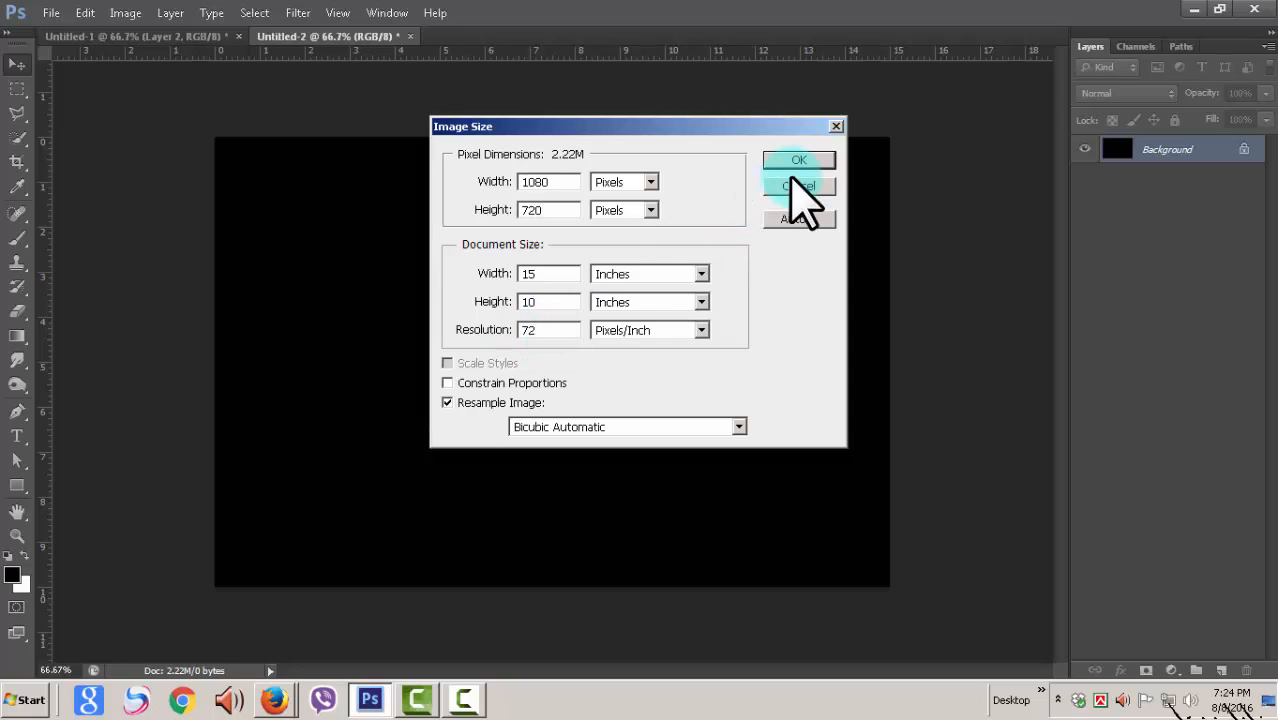
left_click(805, 160)
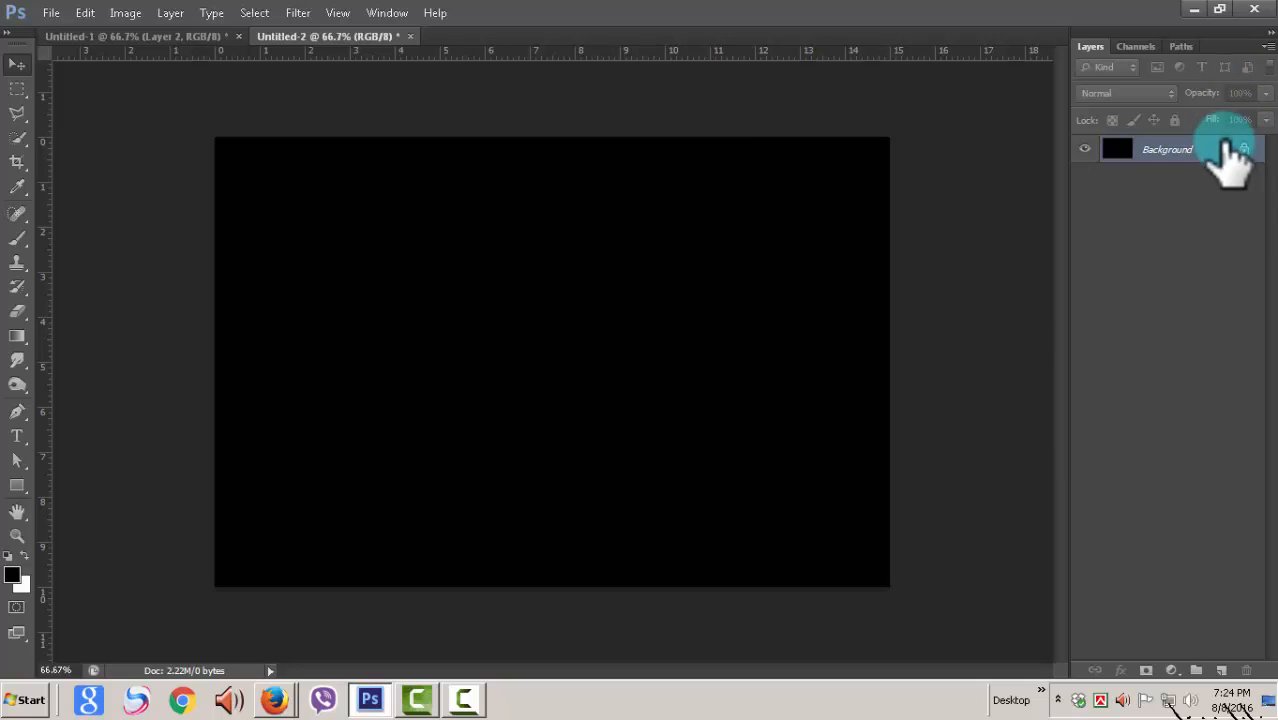
Step: Duplicate the black Background layer in Untitled-2 under the suggested name Background copy
left_click(170, 12)
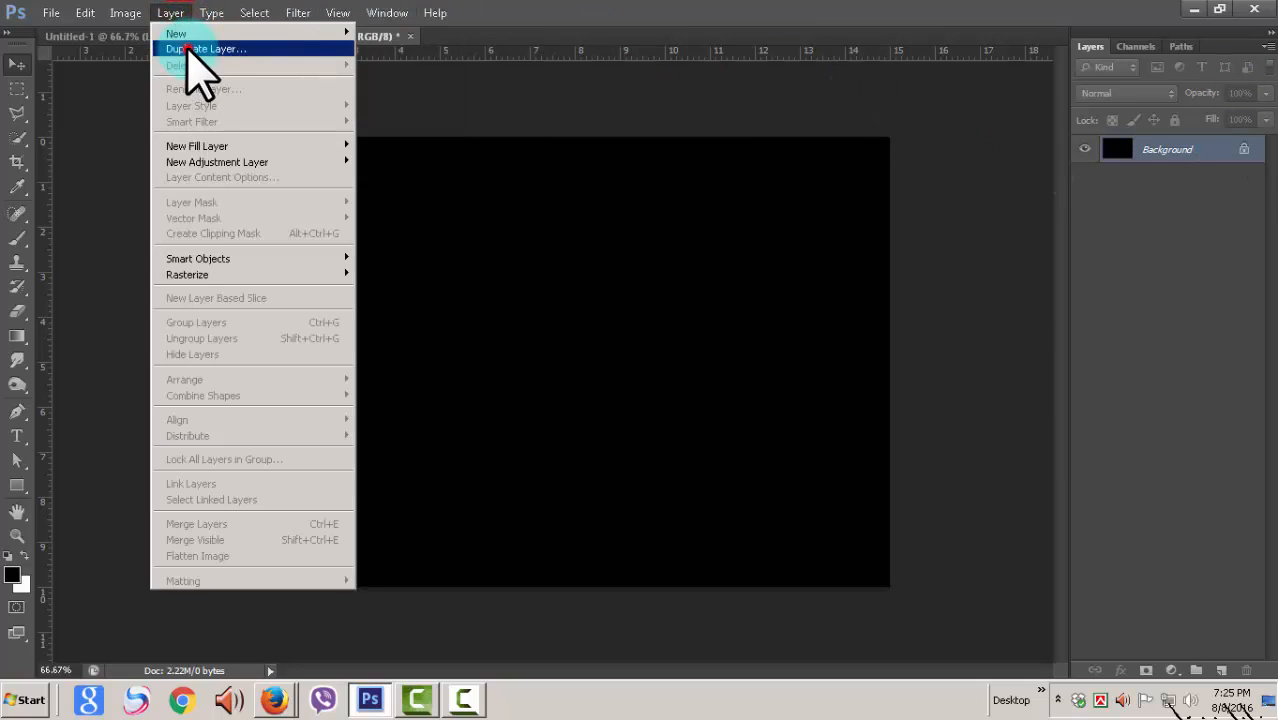
left_click(190, 50)
left_click(805, 212)
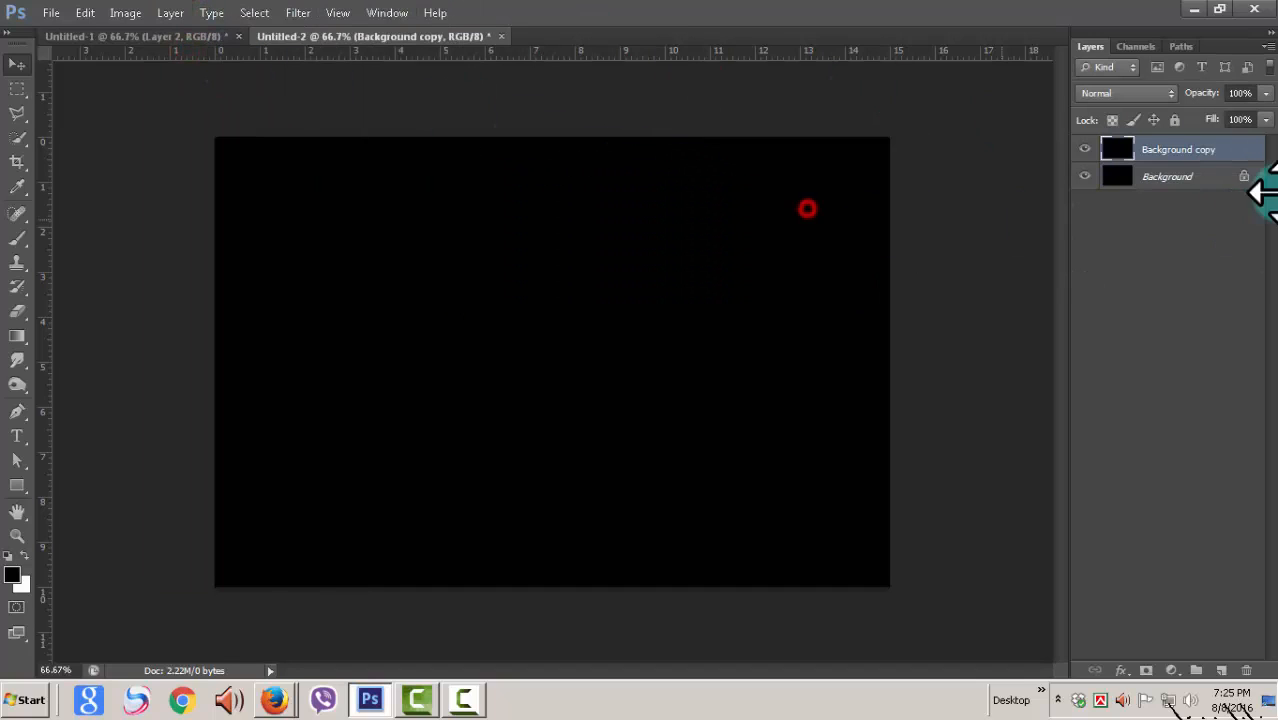
Step: Add a linear Gradient Overlay to the Background copy layer with a 180° angle and 99% scale
double_click(1226, 150)
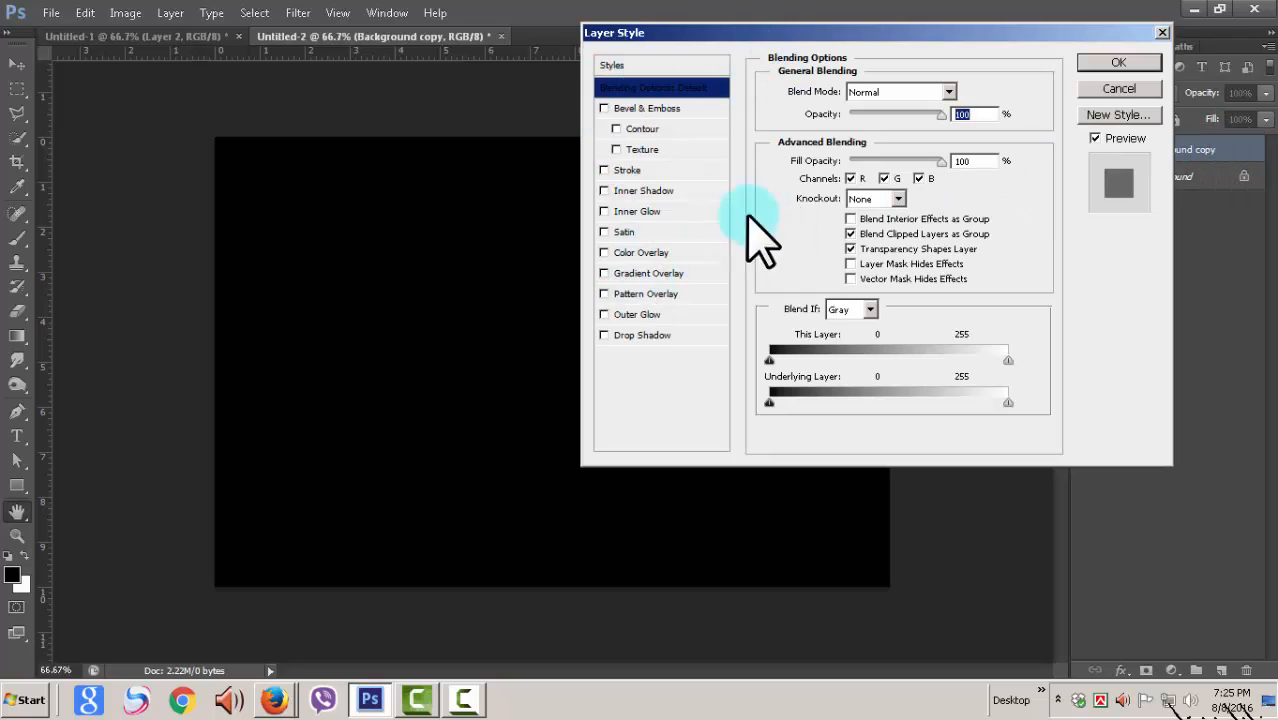
left_click(605, 273)
left_click(680, 274)
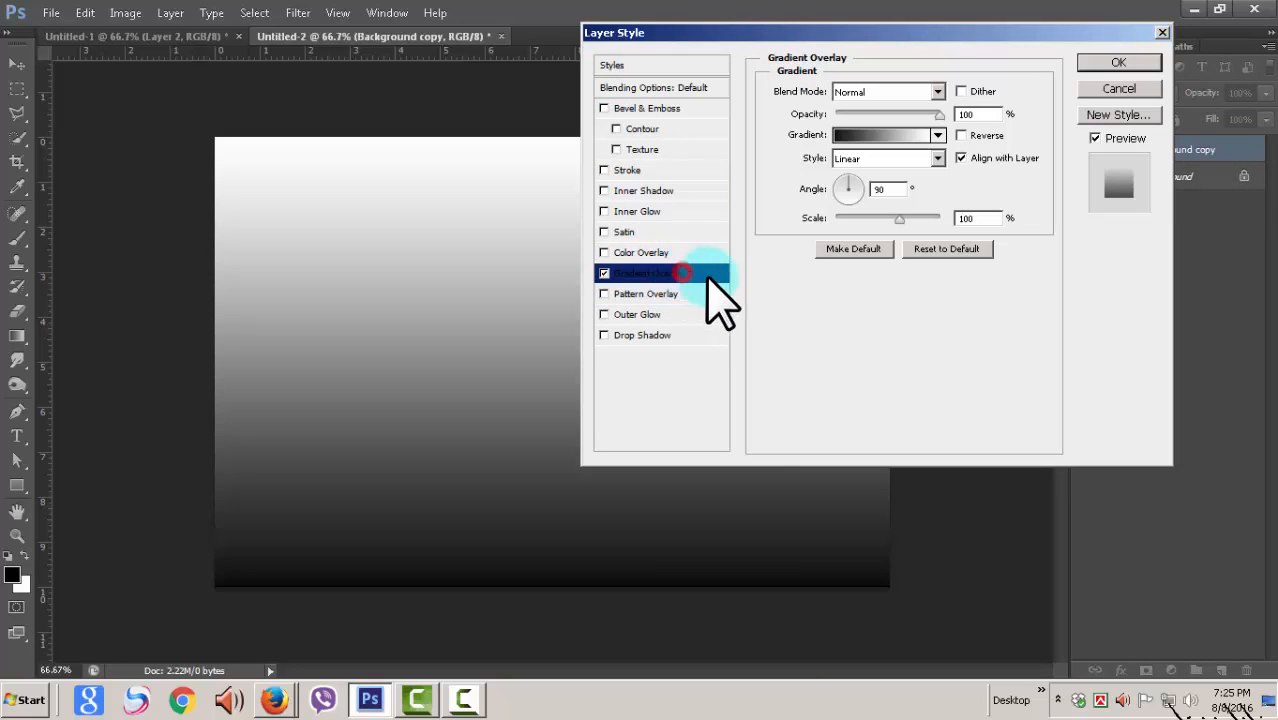
left_click(851, 189)
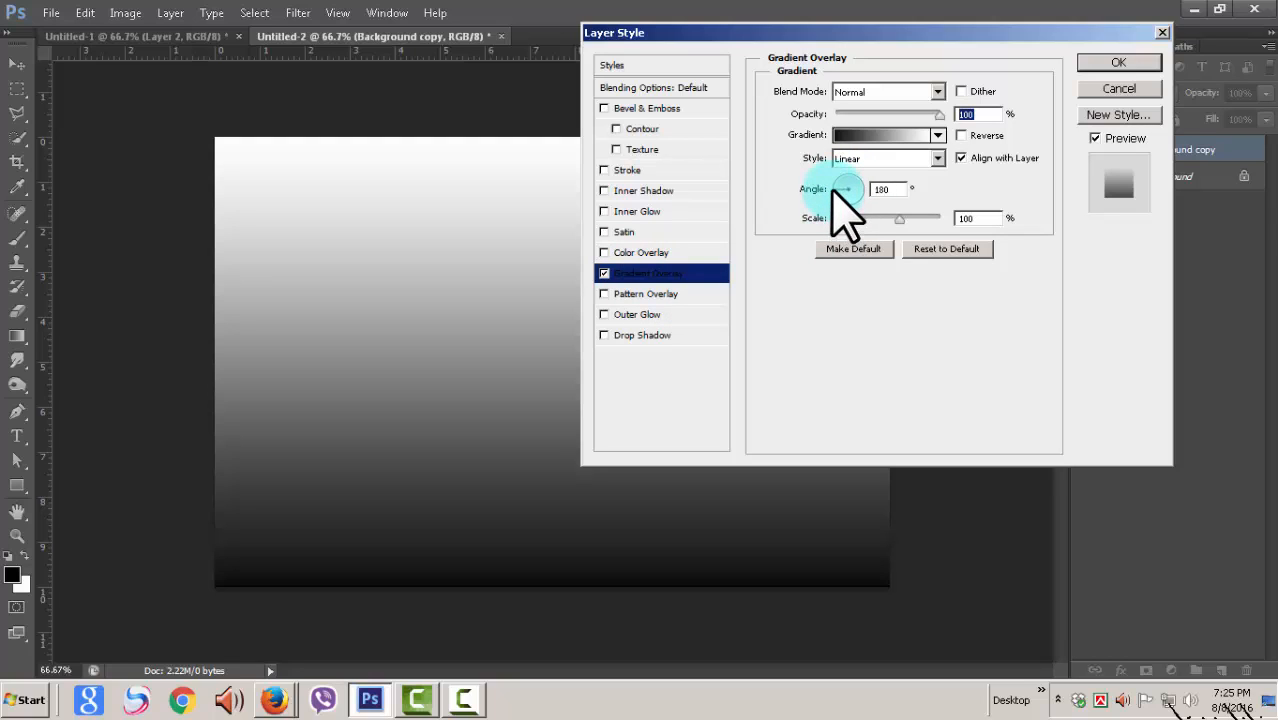
mouse_move(898, 218)
left_mouse_down()
mouse_move(963, 226)
mouse_move(903, 222)
left_mouse_up()
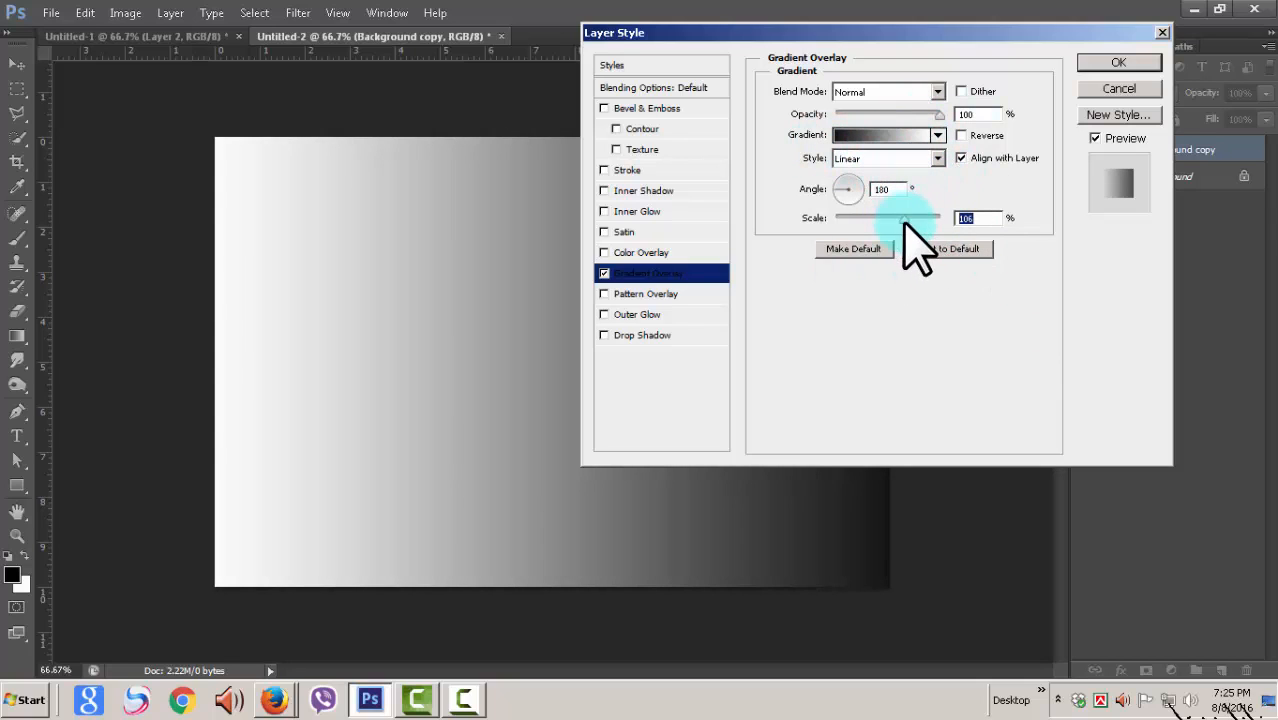
left_click_drag(900, 222, 897, 222)
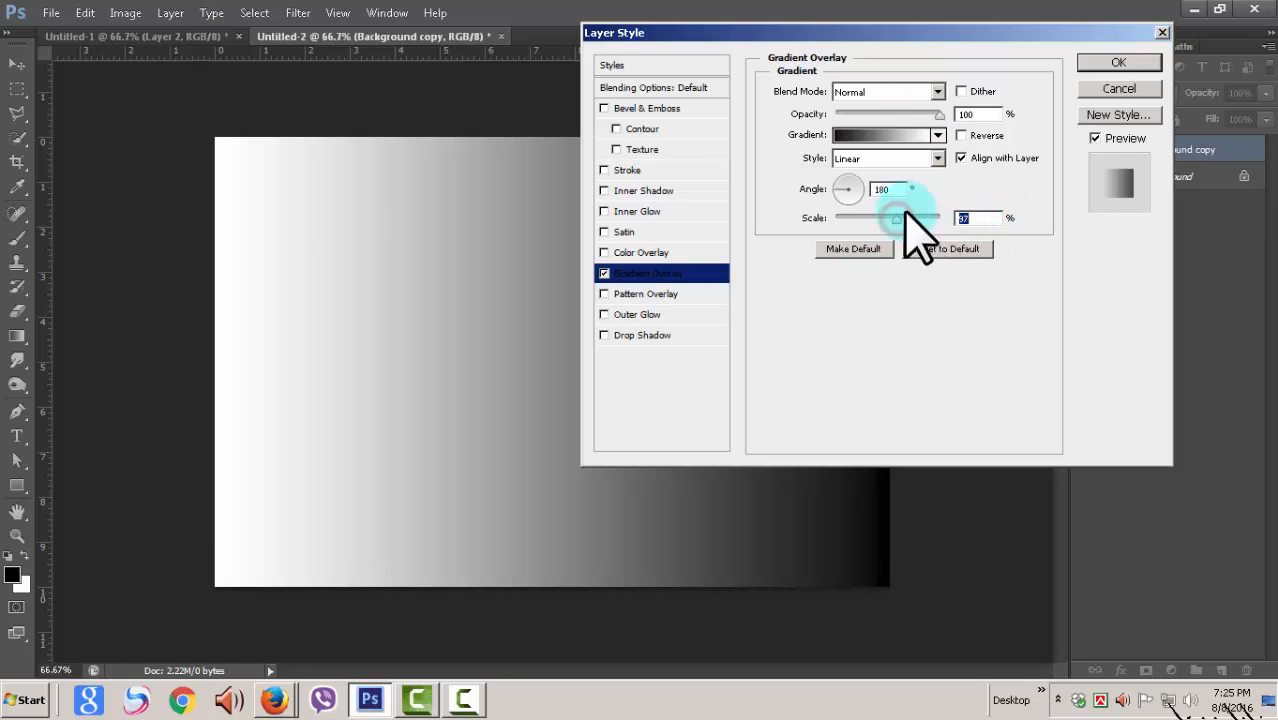
Step: Change the overlay's gradient type to Noise and set its roughness to 80%
left_click(885, 135)
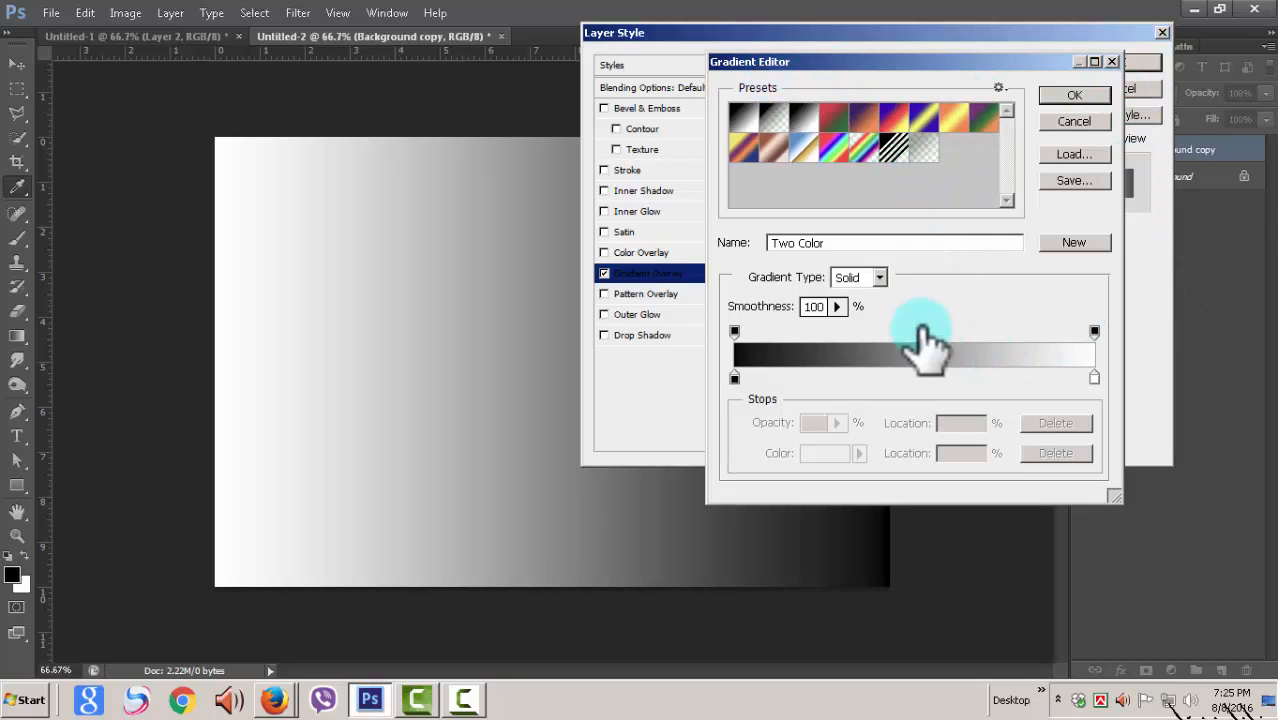
left_click(838, 306)
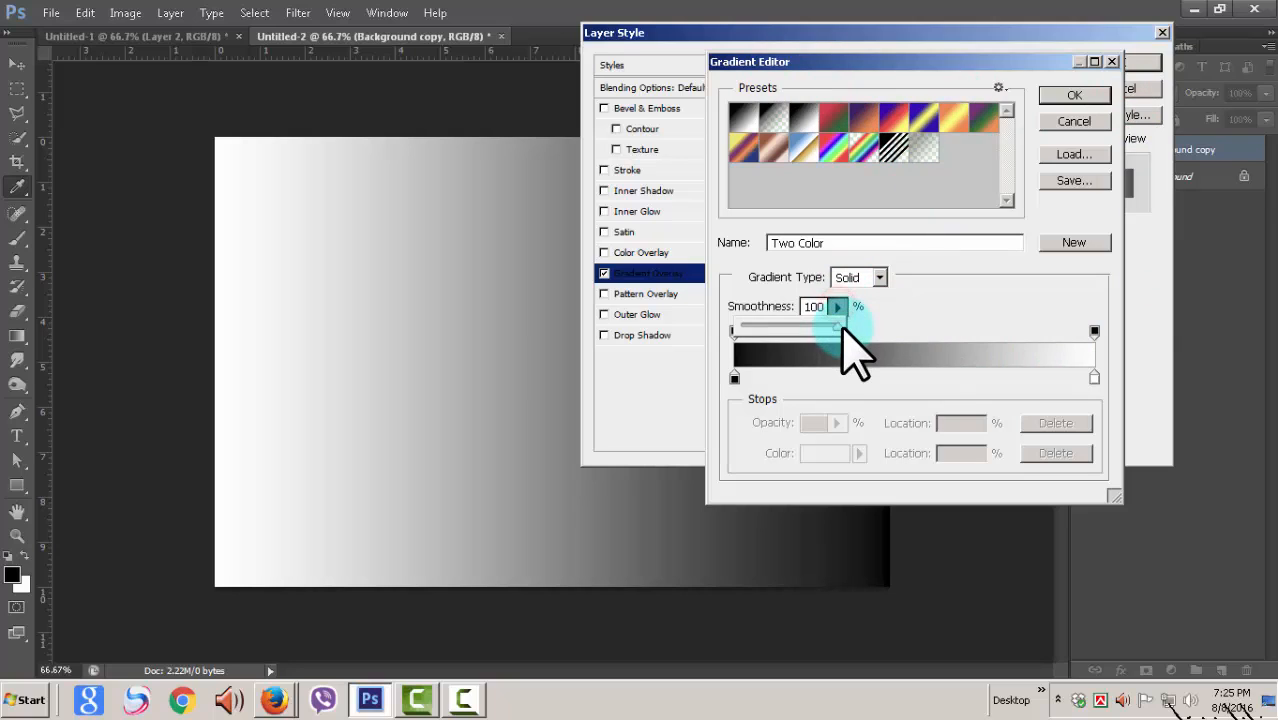
left_click(838, 306)
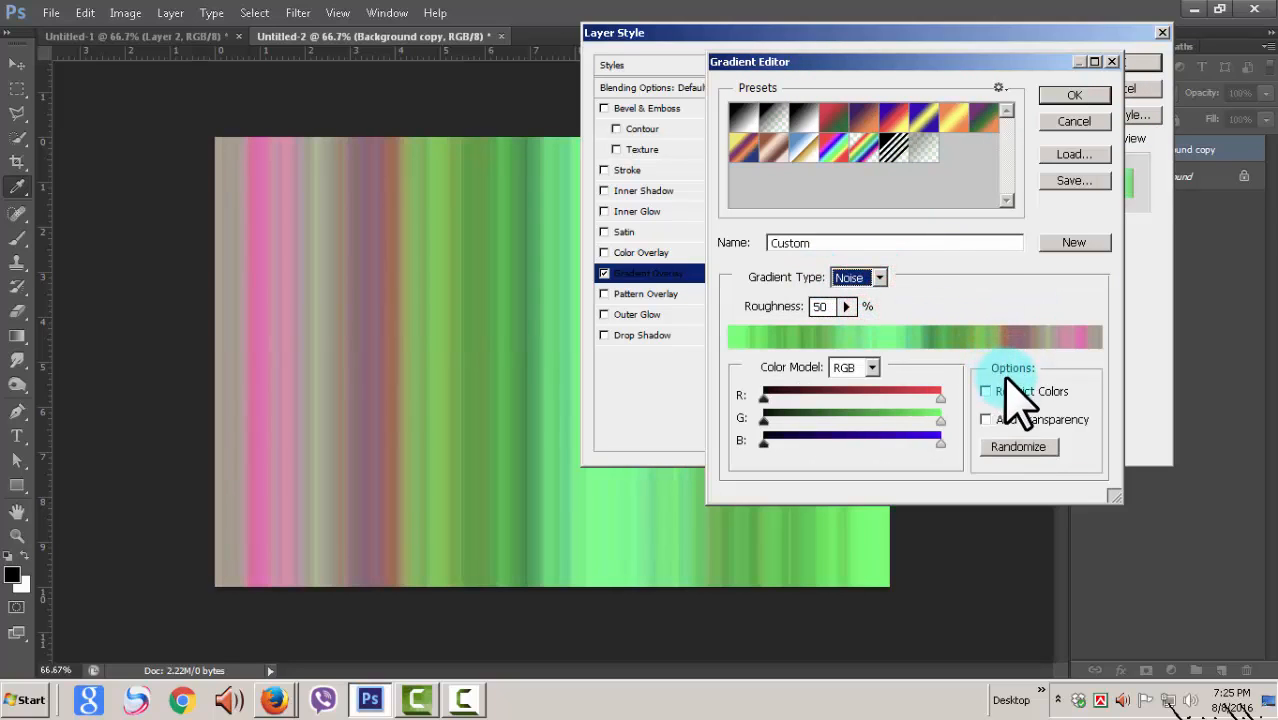
left_click(820, 306)
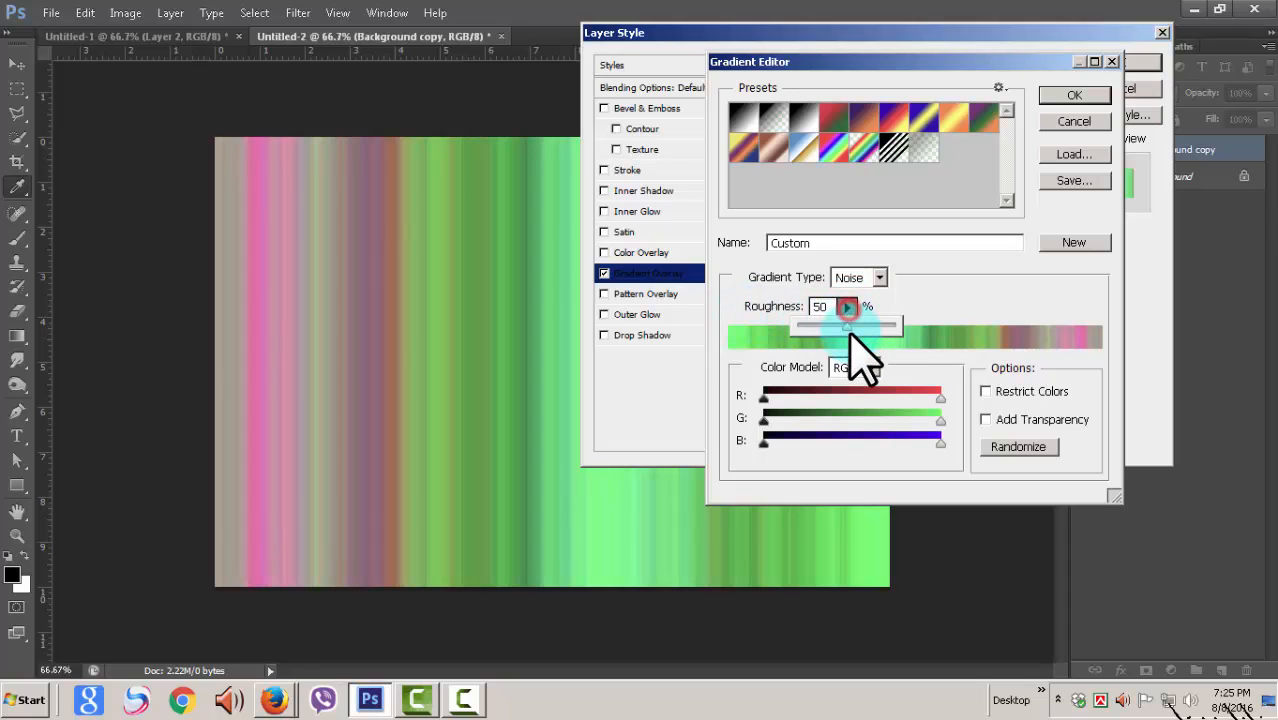
left_click_drag(849, 329, 860, 333)
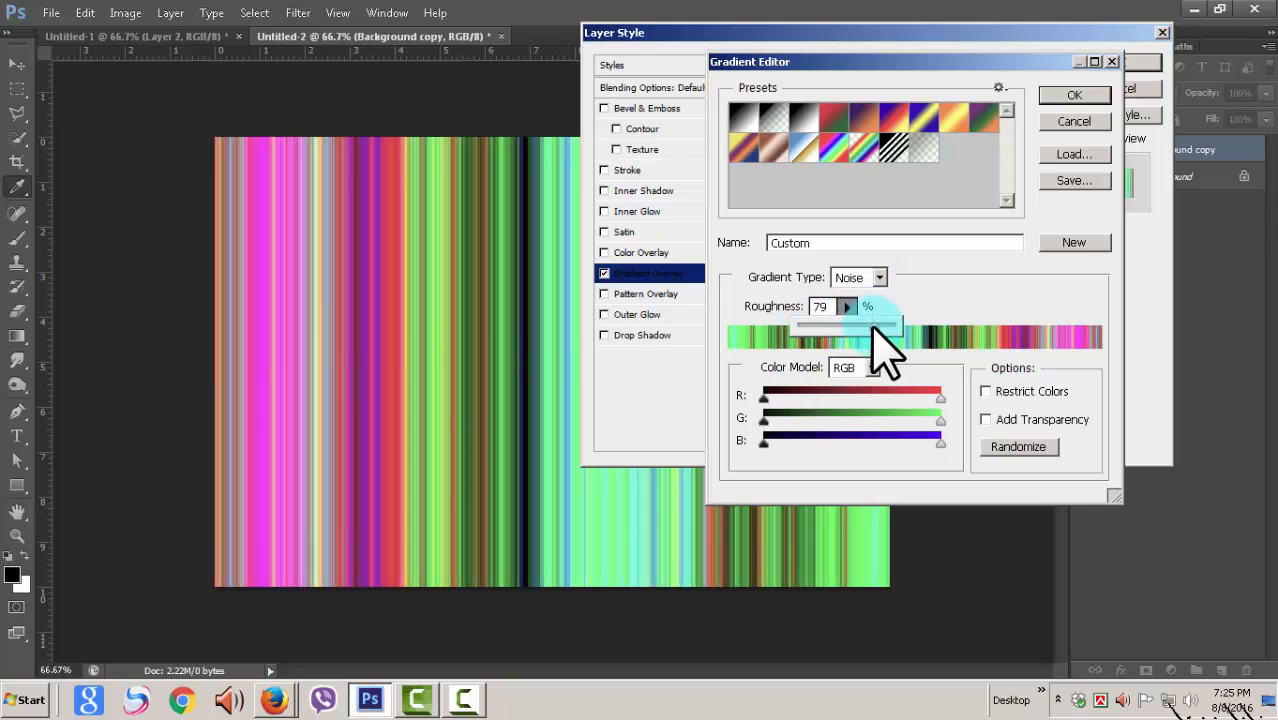
left_click(985, 287)
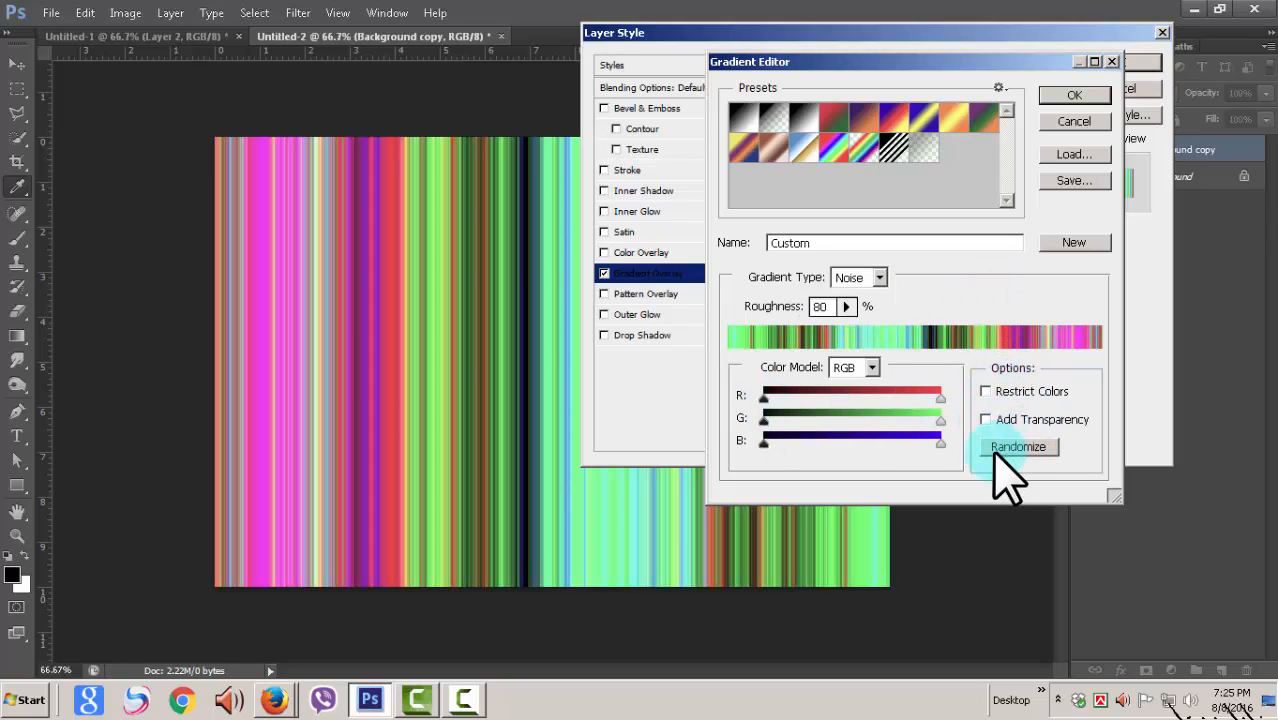
Step: Add transparency to the noise gradient, narrow its red, green and blue ranges, with red narrowed most, and apply the layer style
left_click(986, 420)
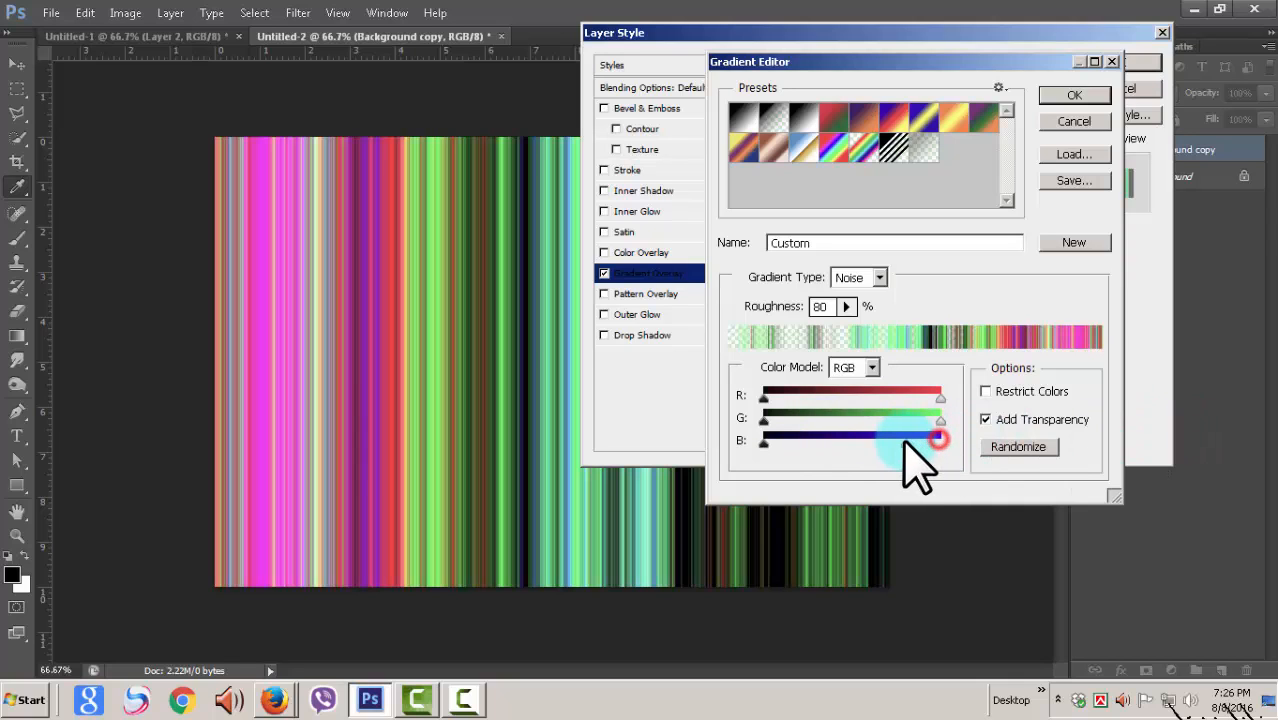
left_click_drag(943, 423, 910, 399)
left_click_drag(764, 442, 873, 400)
left_click(763, 420)
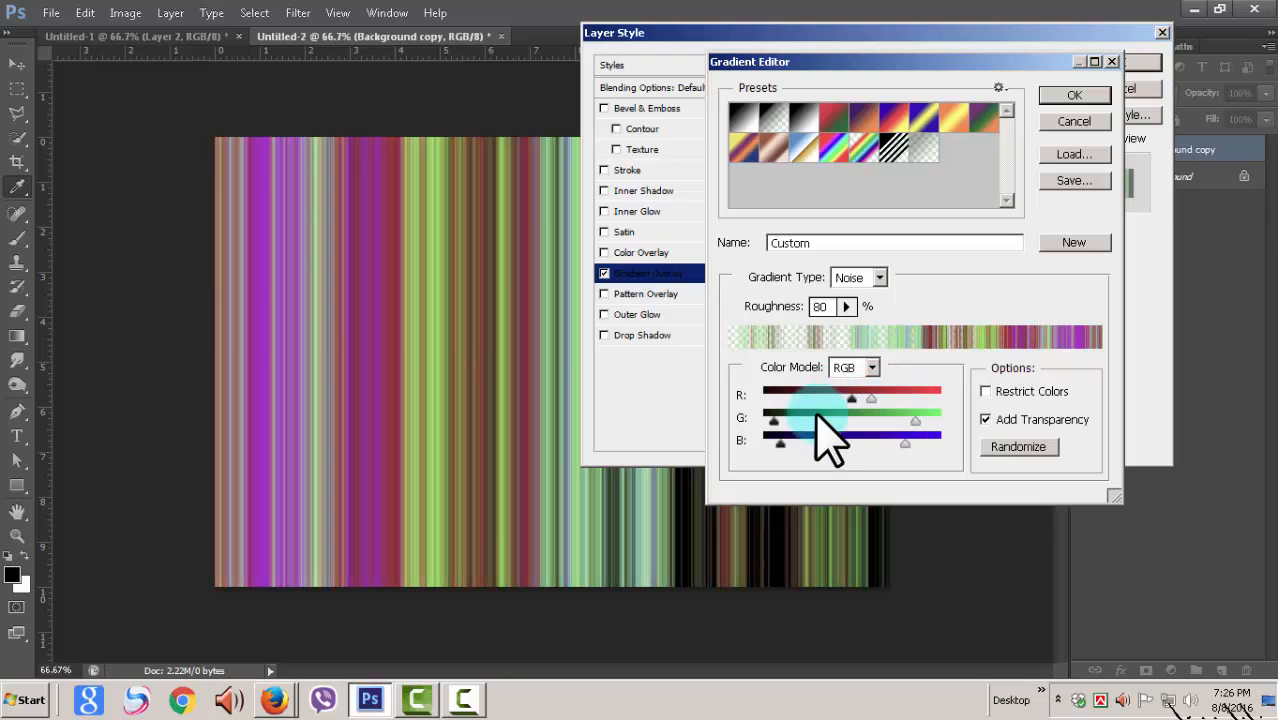
left_click_drag(773, 420, 793, 420)
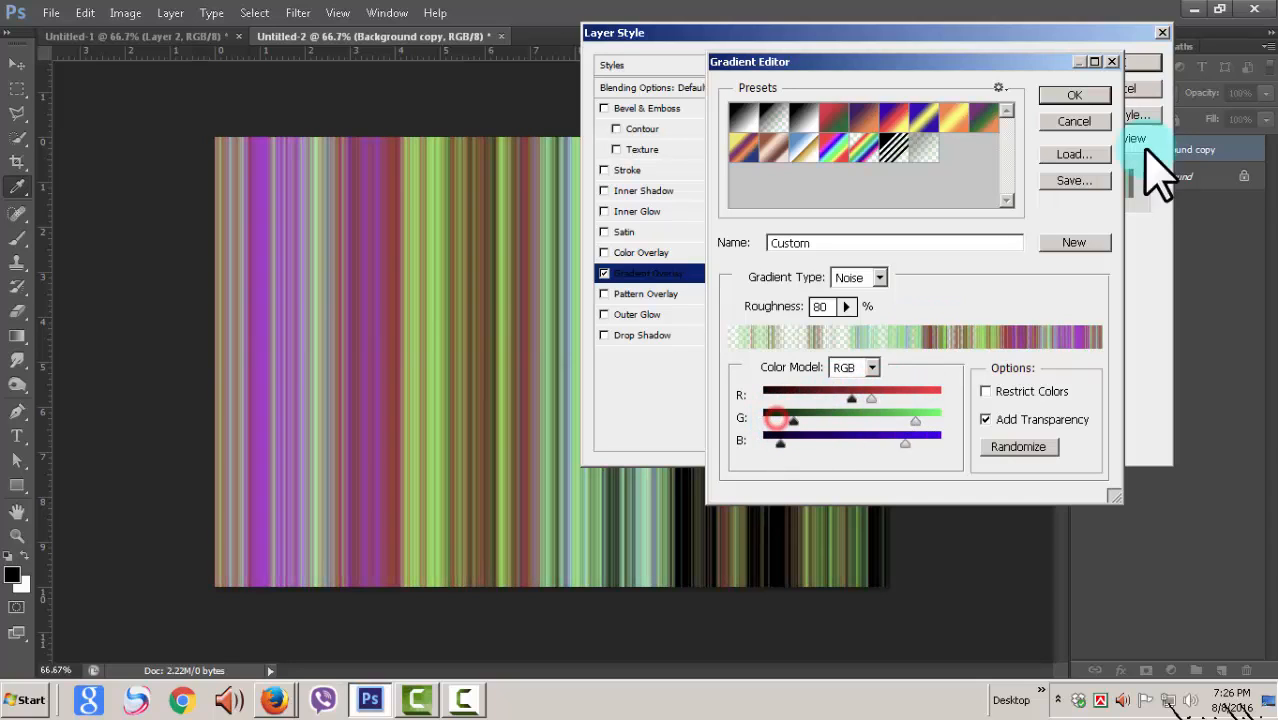
left_click(1075, 96)
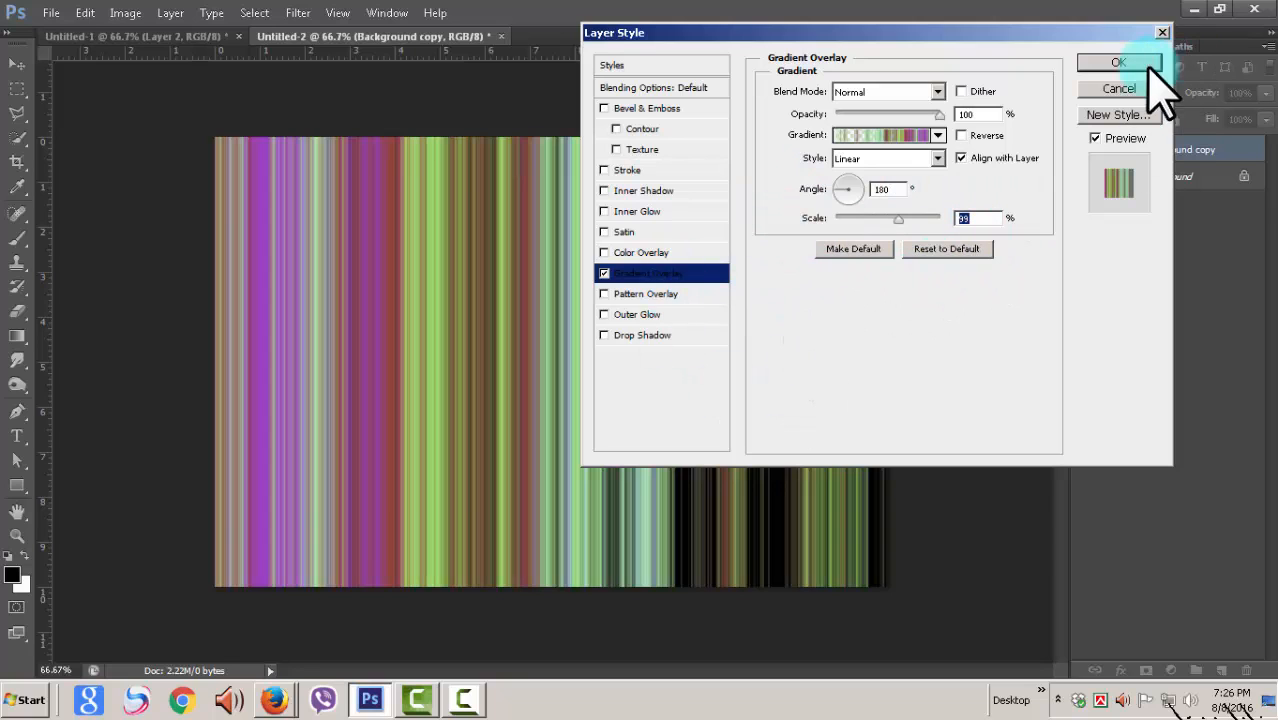
left_click(1118, 62)
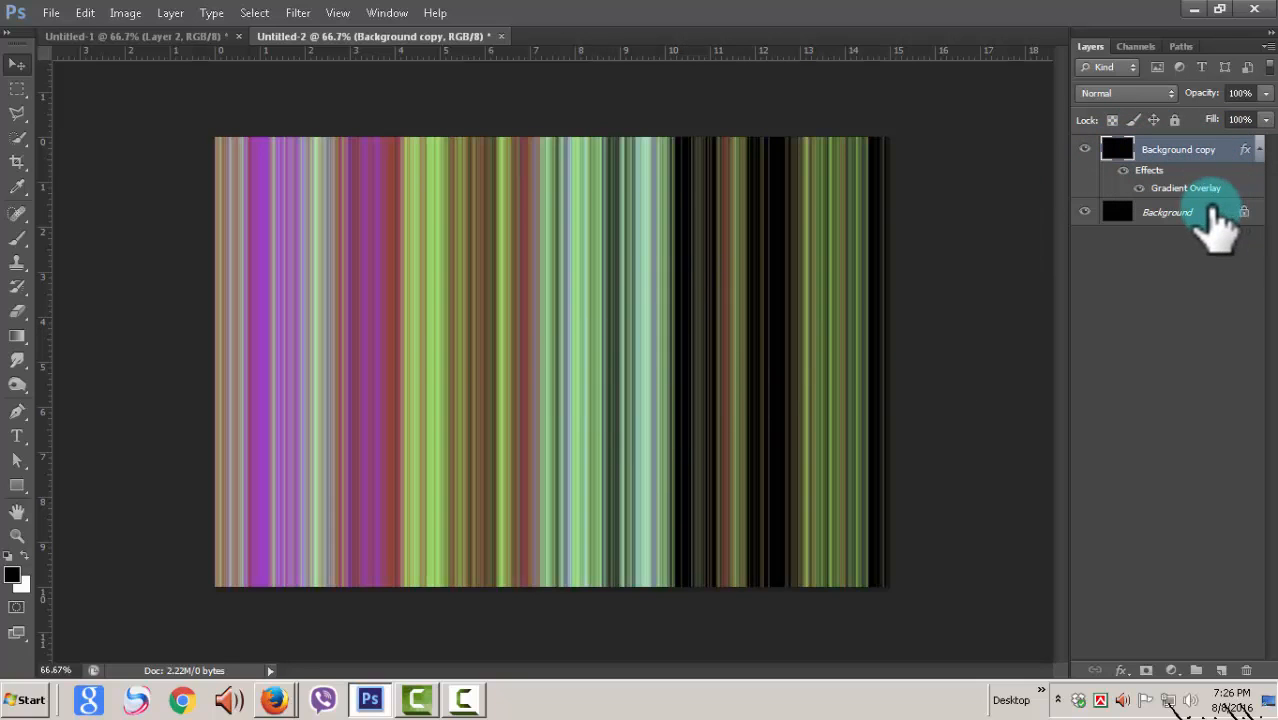
Step: Create an empty layer beneath Background copy and merge the gradient layer down into it
left_click(1221, 670)
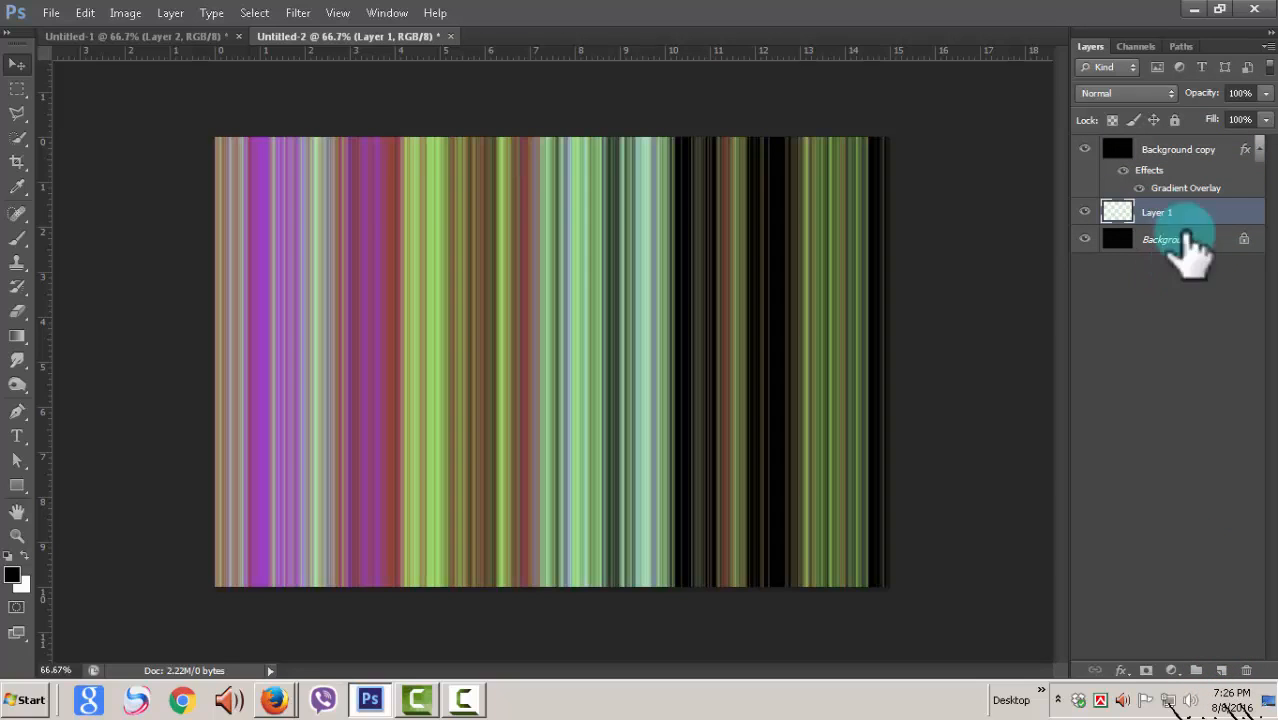
left_click(1222, 149)
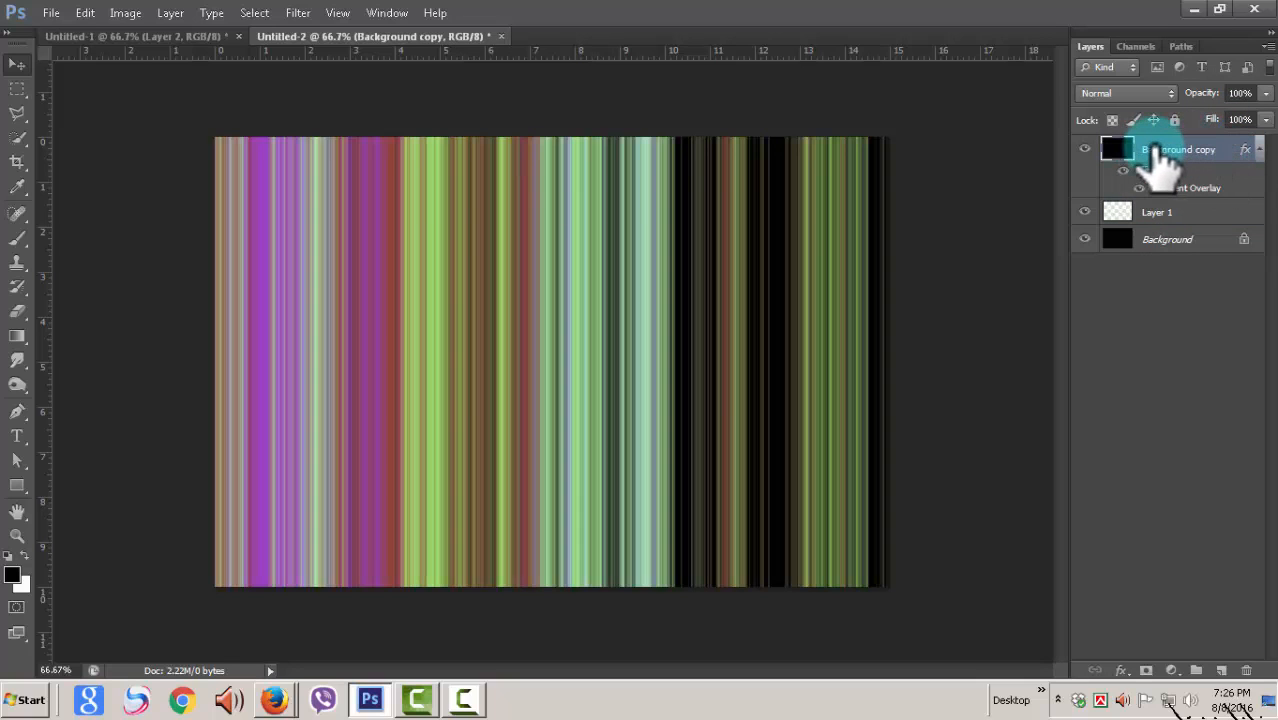
right_click(1160, 163)
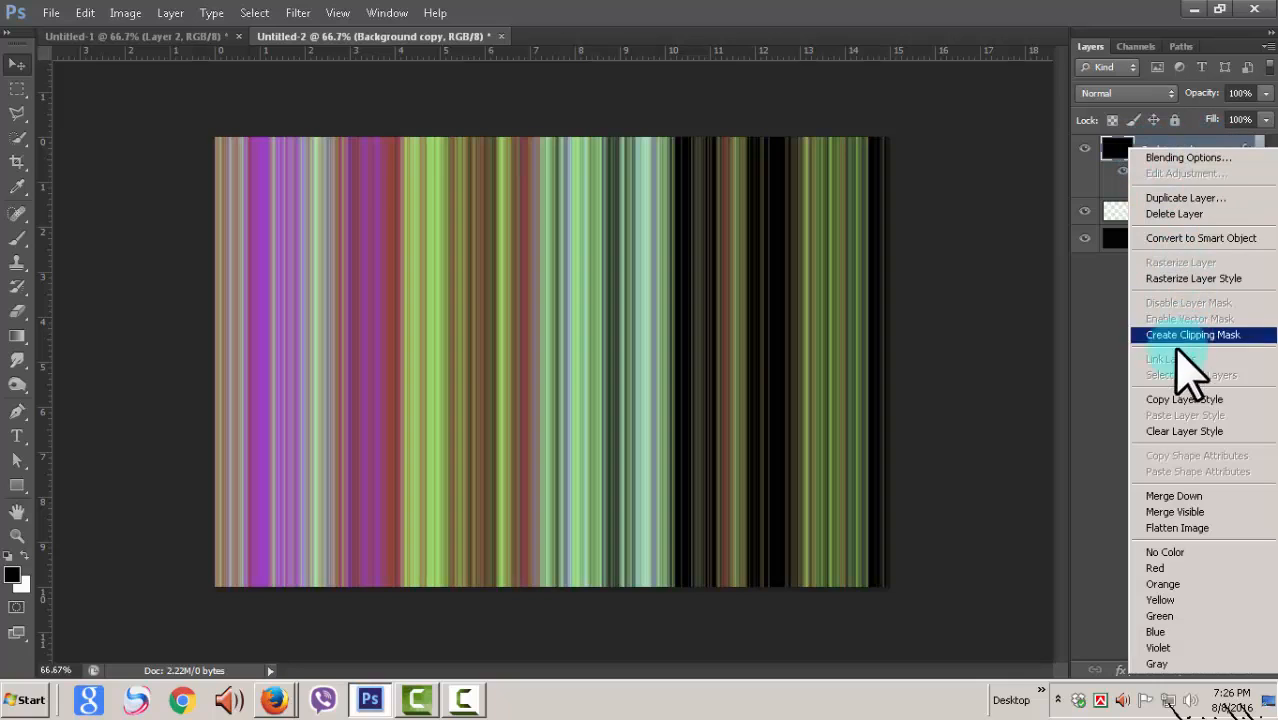
left_click(1173, 497)
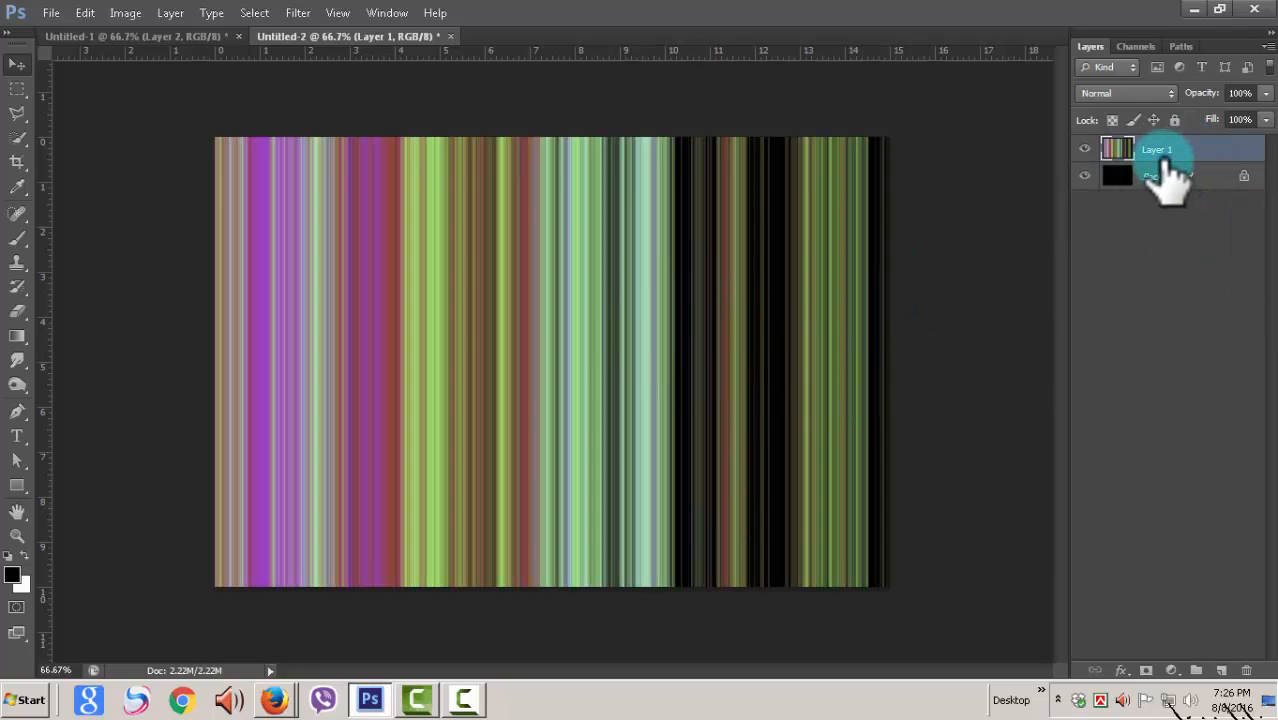
Step: Start a Black & White adjustment on the striped layer with Reds at -26%, Yellows at -13% and Greens at -31%
left_click(125, 13)
left_click(245, 57)
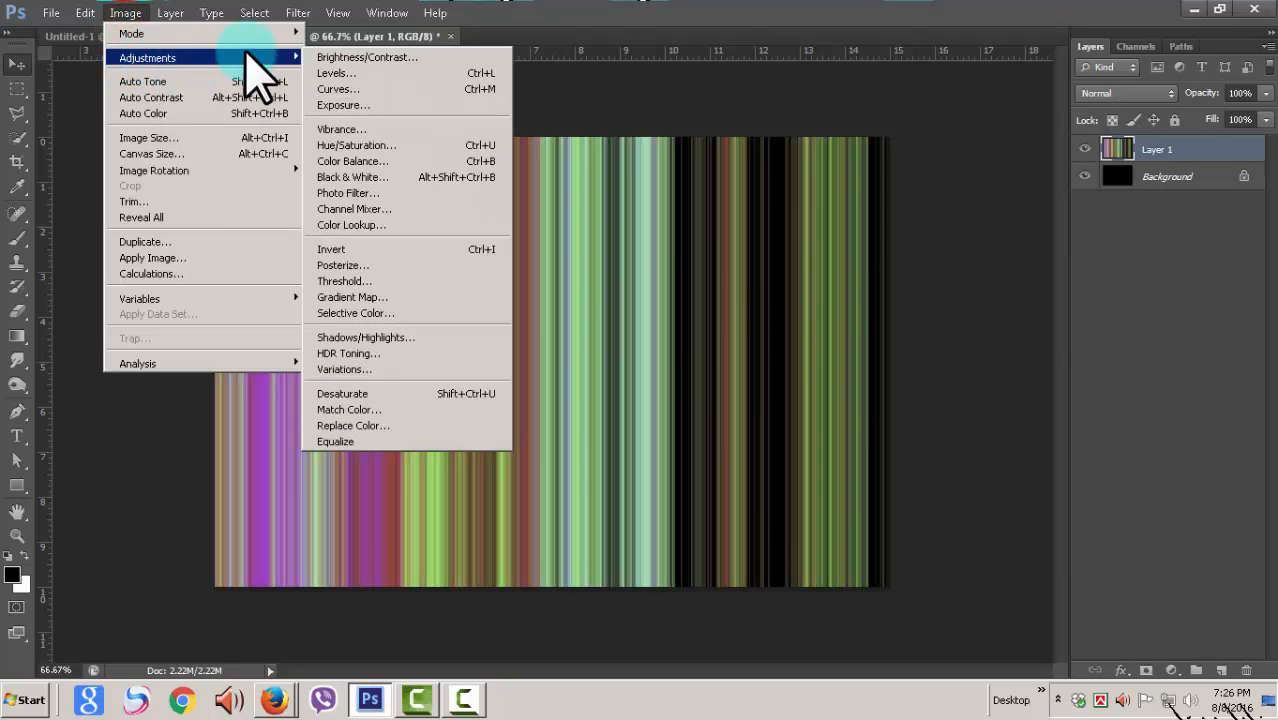
left_click(365, 177)
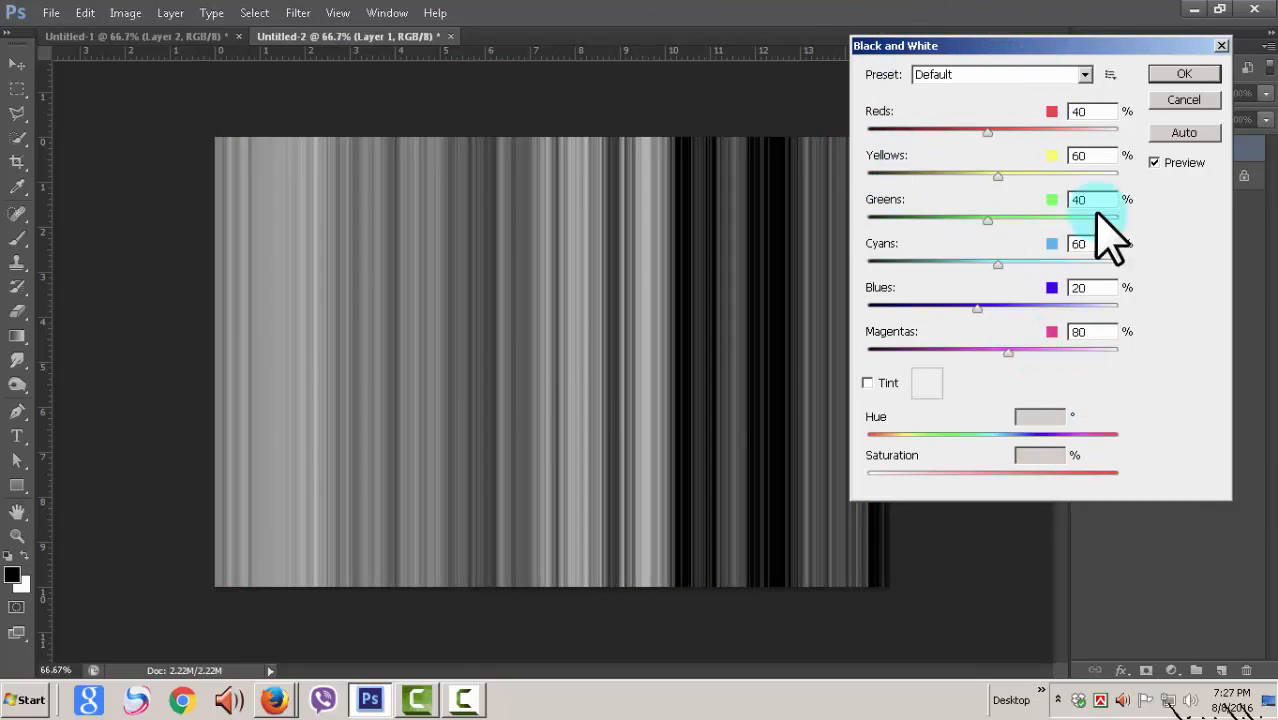
left_click_drag(987, 131, 955, 131)
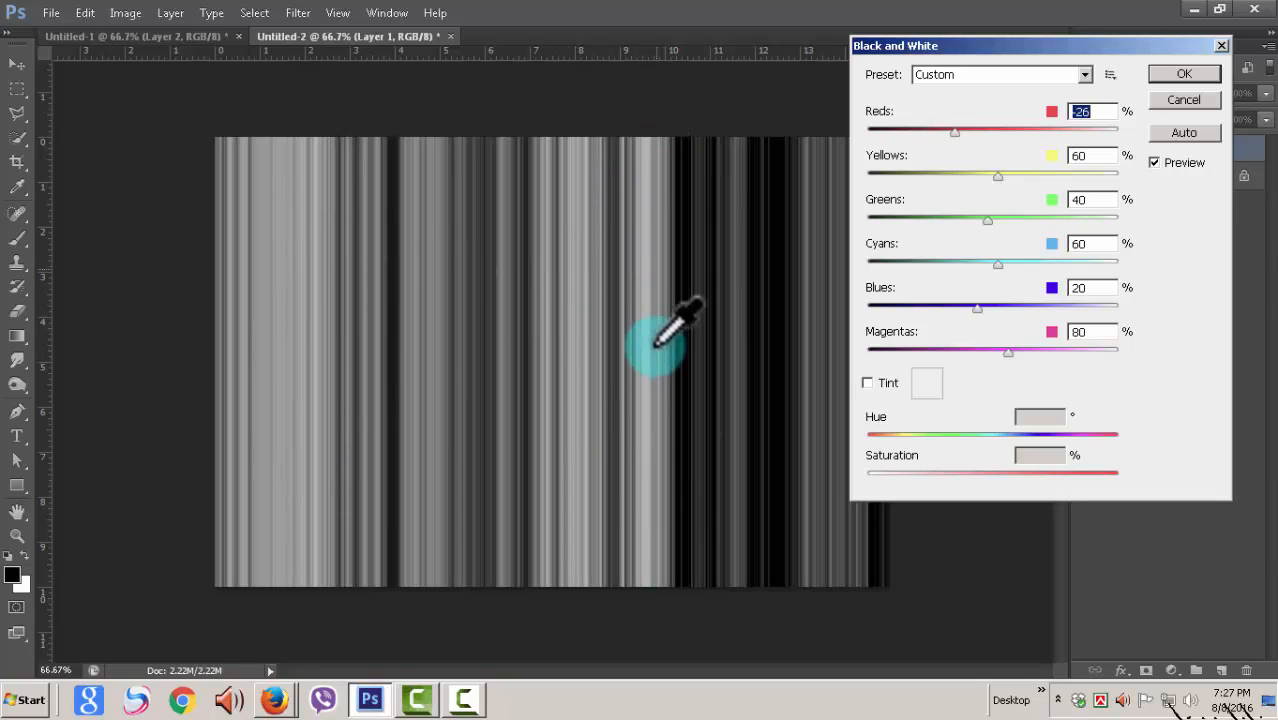
left_click_drag(997, 176, 952, 217)
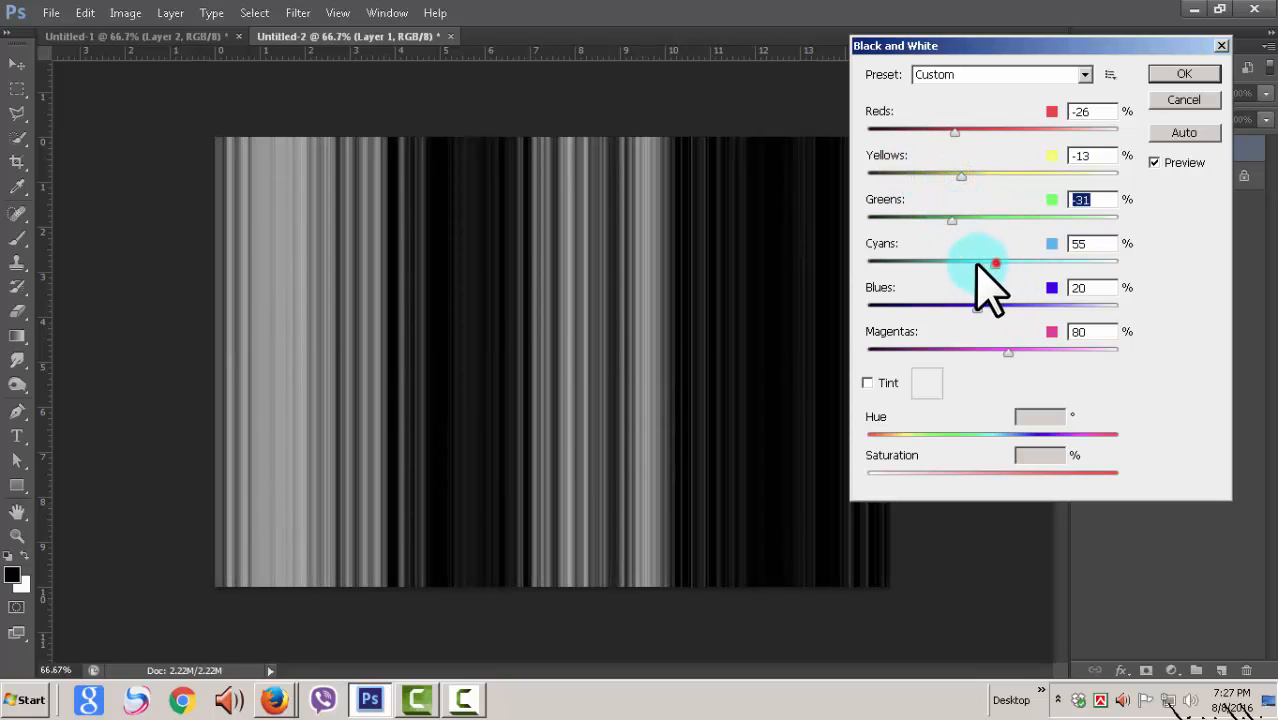
Step: Lower the Black & White adjustment's Cyans to -118%, Blues to -136% and Magentas to -140%
left_click_drag(978, 263, 945, 263)
left_click_drag(977, 309, 934, 311)
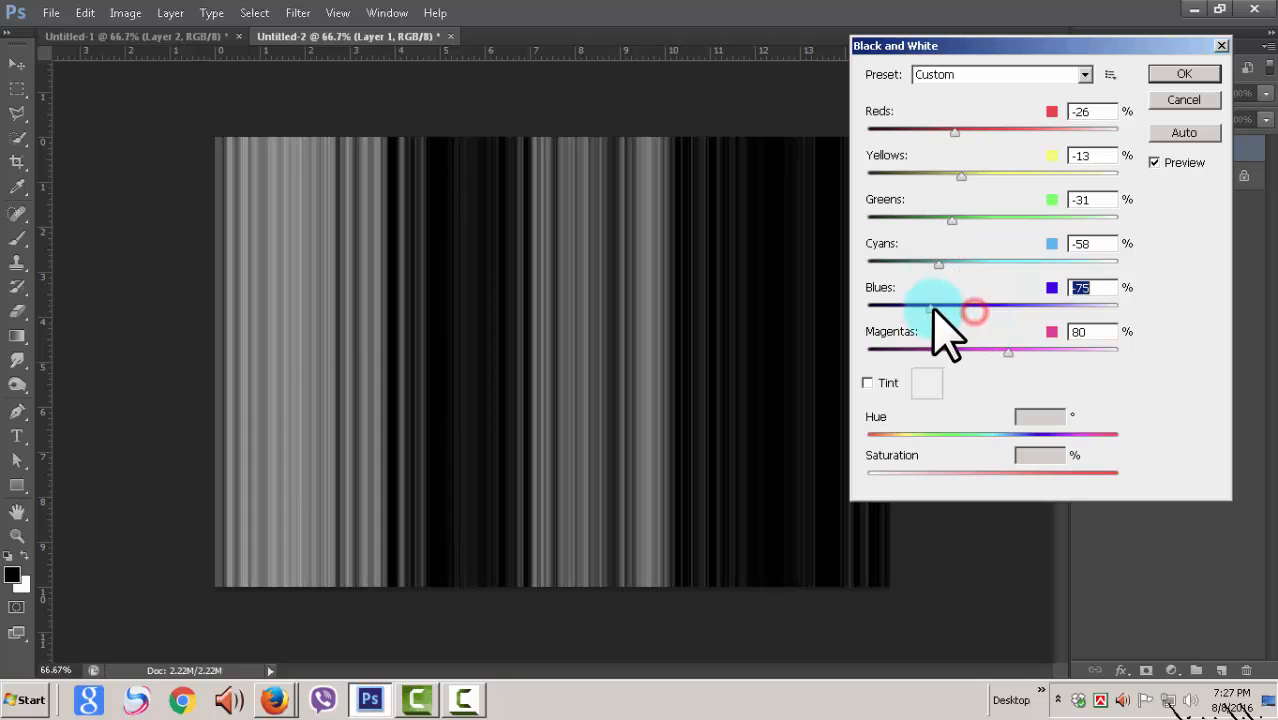
left_click_drag(978, 349, 940, 349)
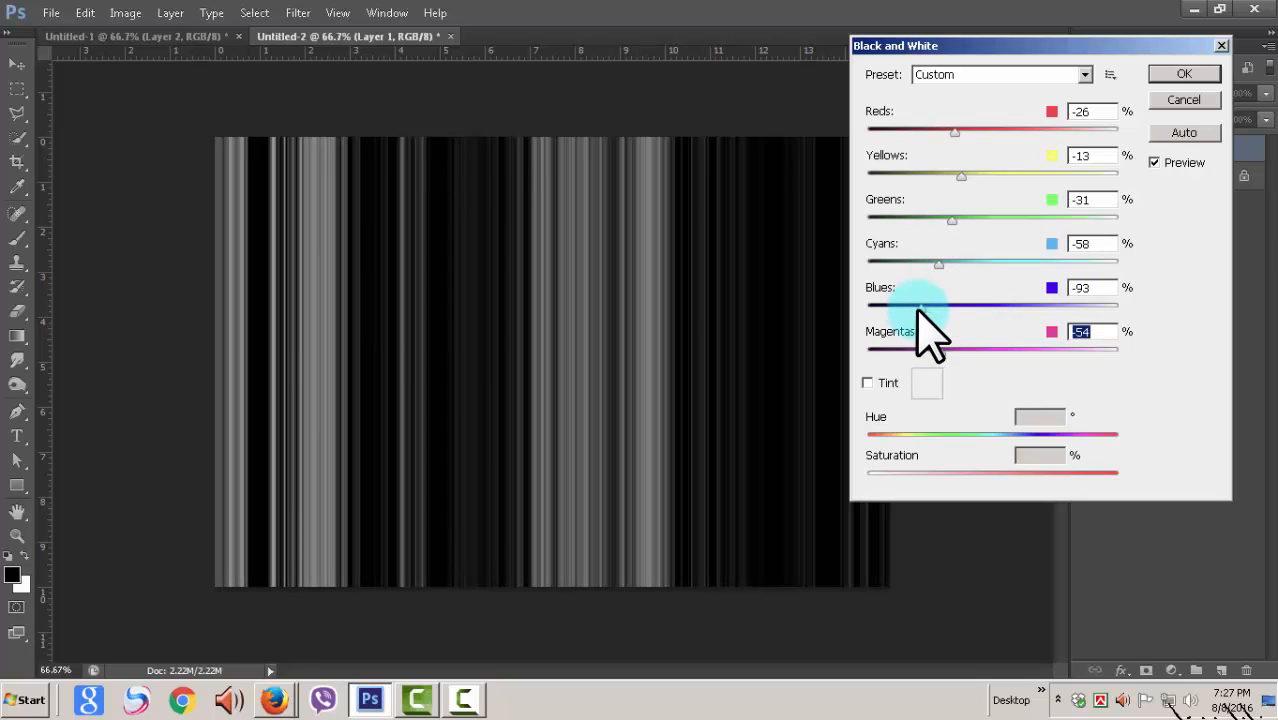
mouse_move(918, 307)
left_mouse_down()
mouse_move(905, 308)
mouse_move(918, 307)
left_mouse_up()
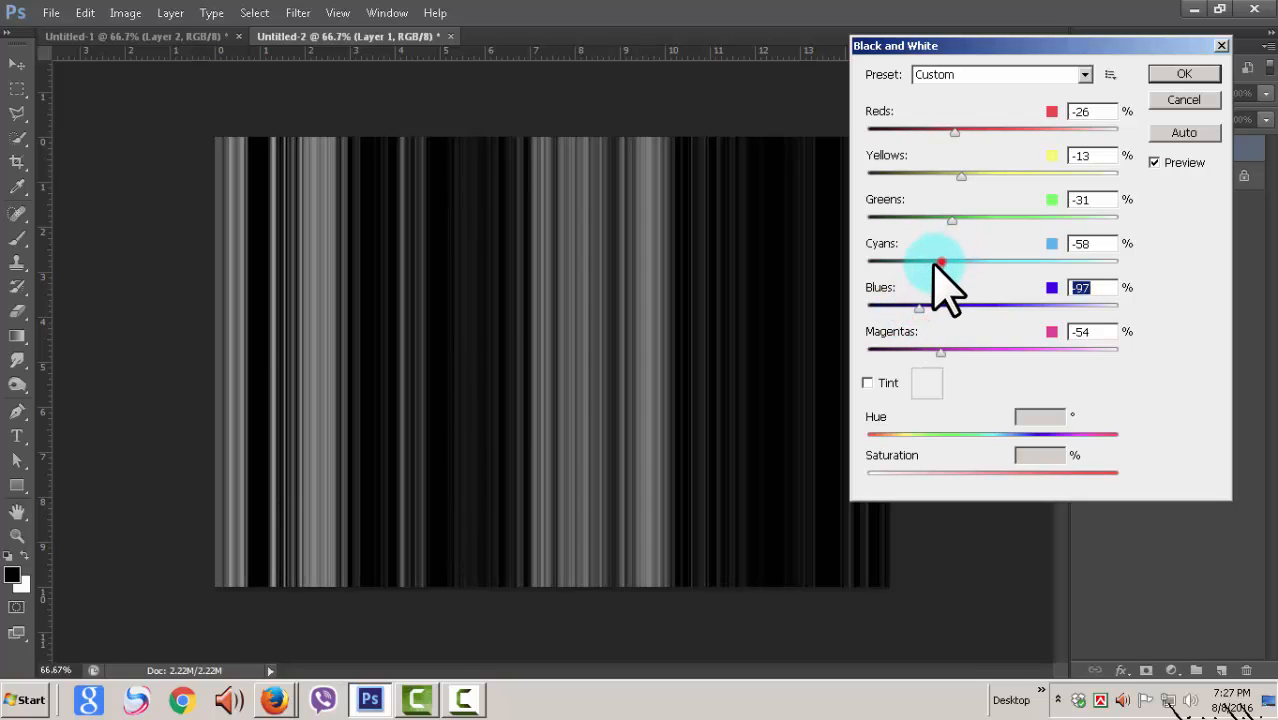
left_click_drag(940, 262, 932, 263)
mouse_move(921, 350)
left_mouse_down()
mouse_move(897, 352)
mouse_move(908, 350)
left_mouse_up()
left_click_drag(933, 263, 909, 263)
left_click_drag(919, 307, 900, 307)
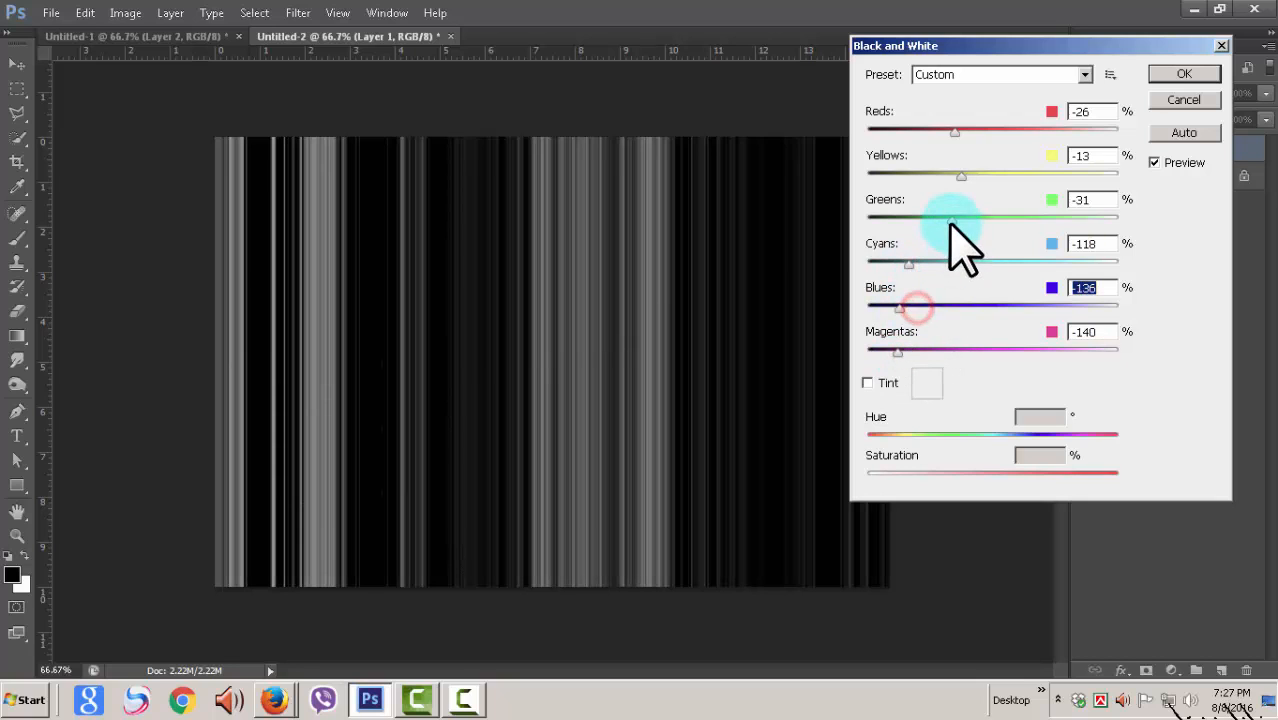
Step: Set Reds to 19%, Yellows to 17%, Greens to -125% and Cyans to -134%, and apply the Black & White adjustment
left_click_drag(951, 219, 930, 220)
left_click_drag(961, 176, 977, 131)
left_click_drag(930, 218, 908, 266)
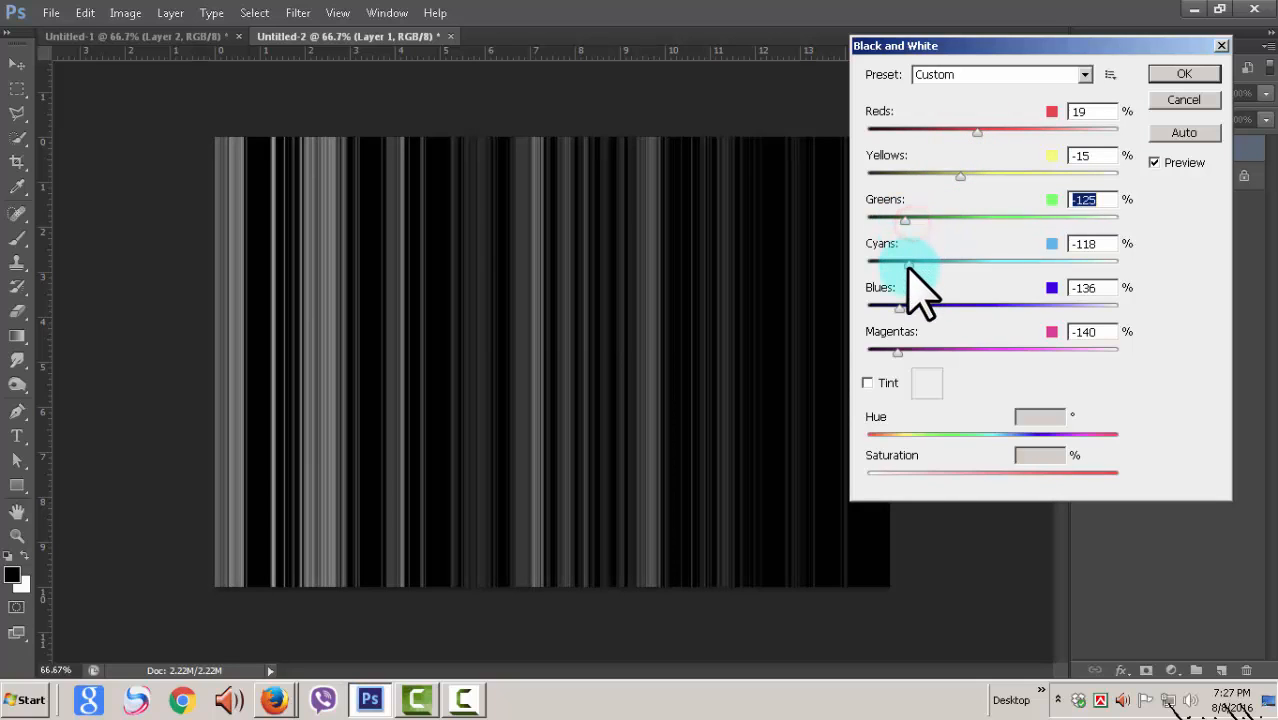
left_click_drag(961, 176, 976, 176)
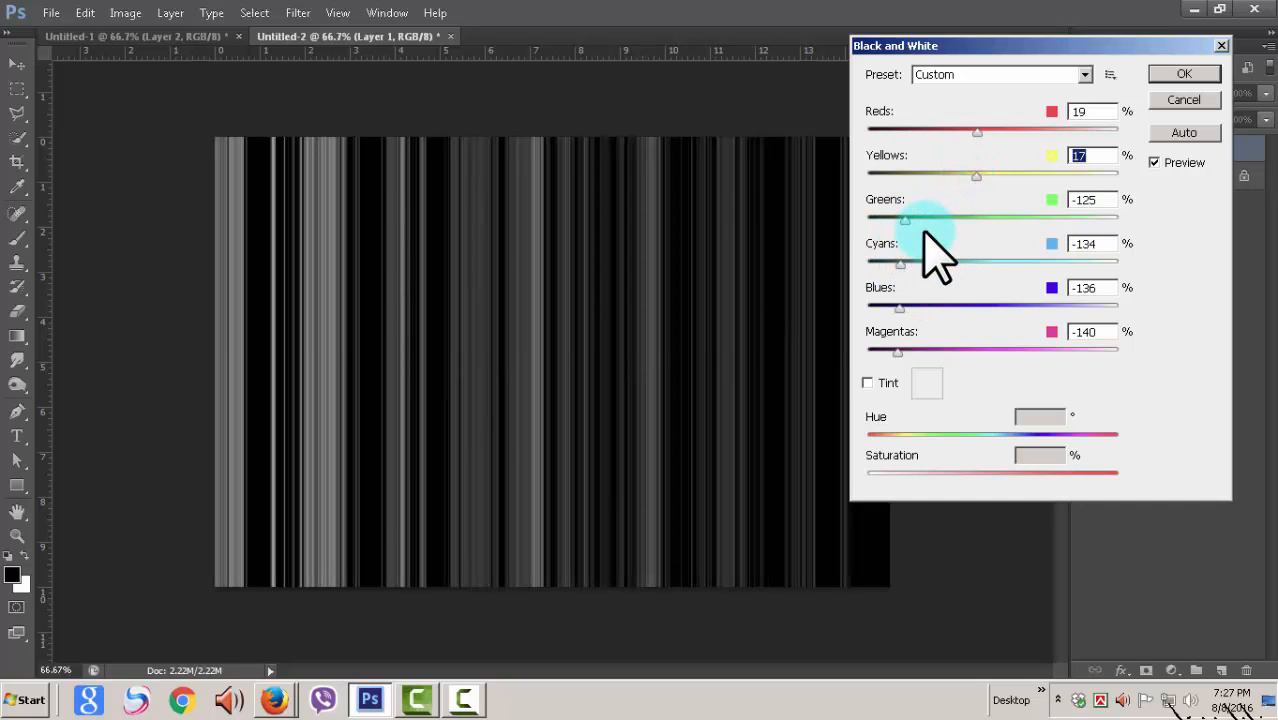
left_click(1183, 74)
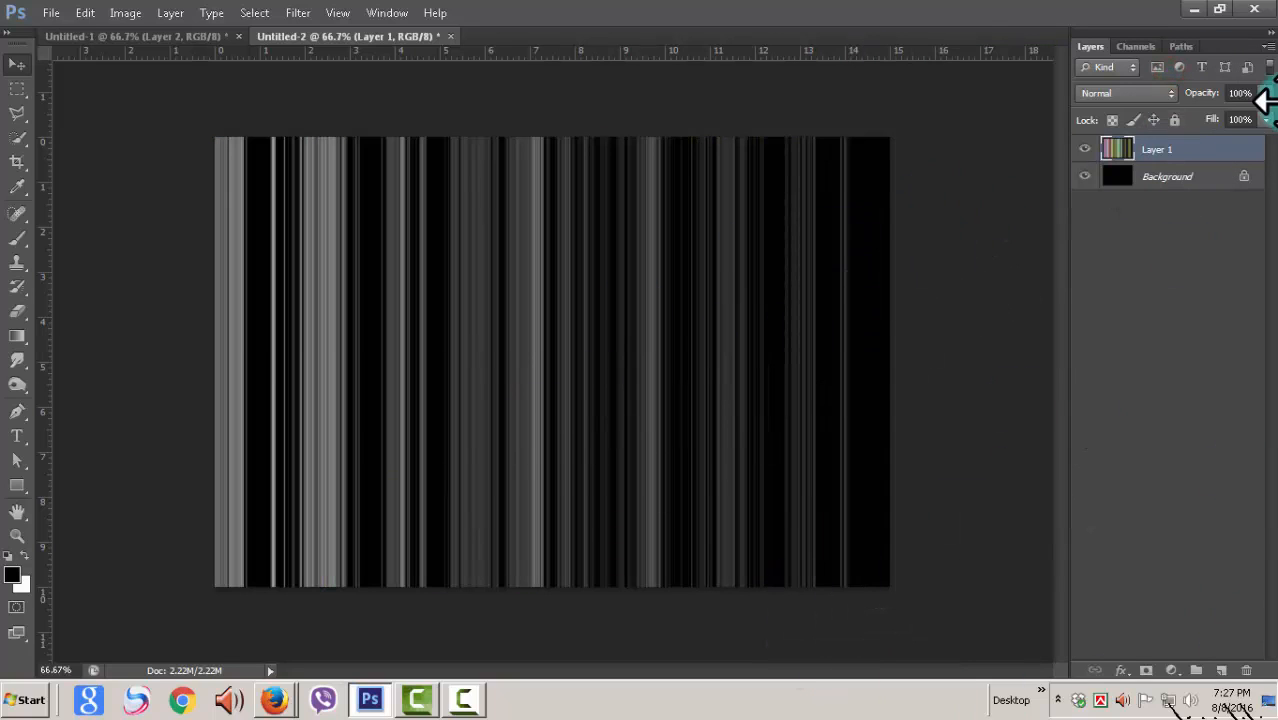
Step: Rotate the striped layer clockwise with Free Transform so its stripes lean diagonally from lower left to upper right
left_click(85, 14)
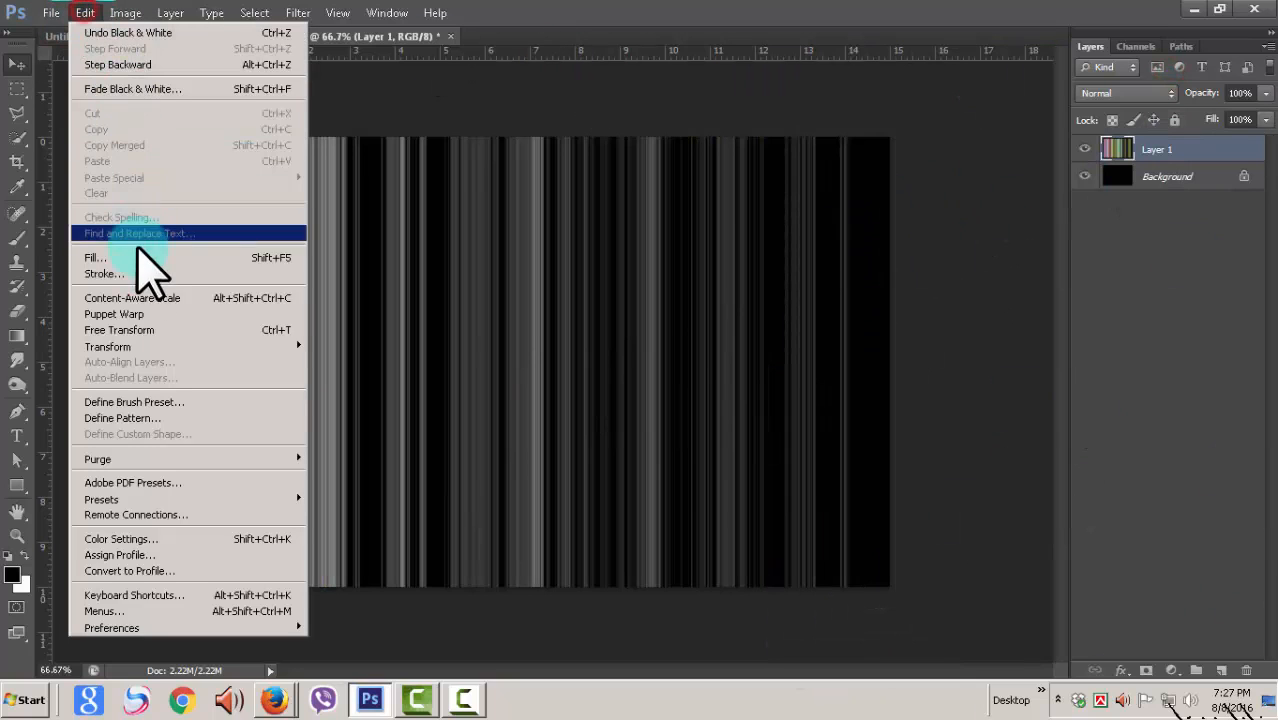
left_click(147, 327)
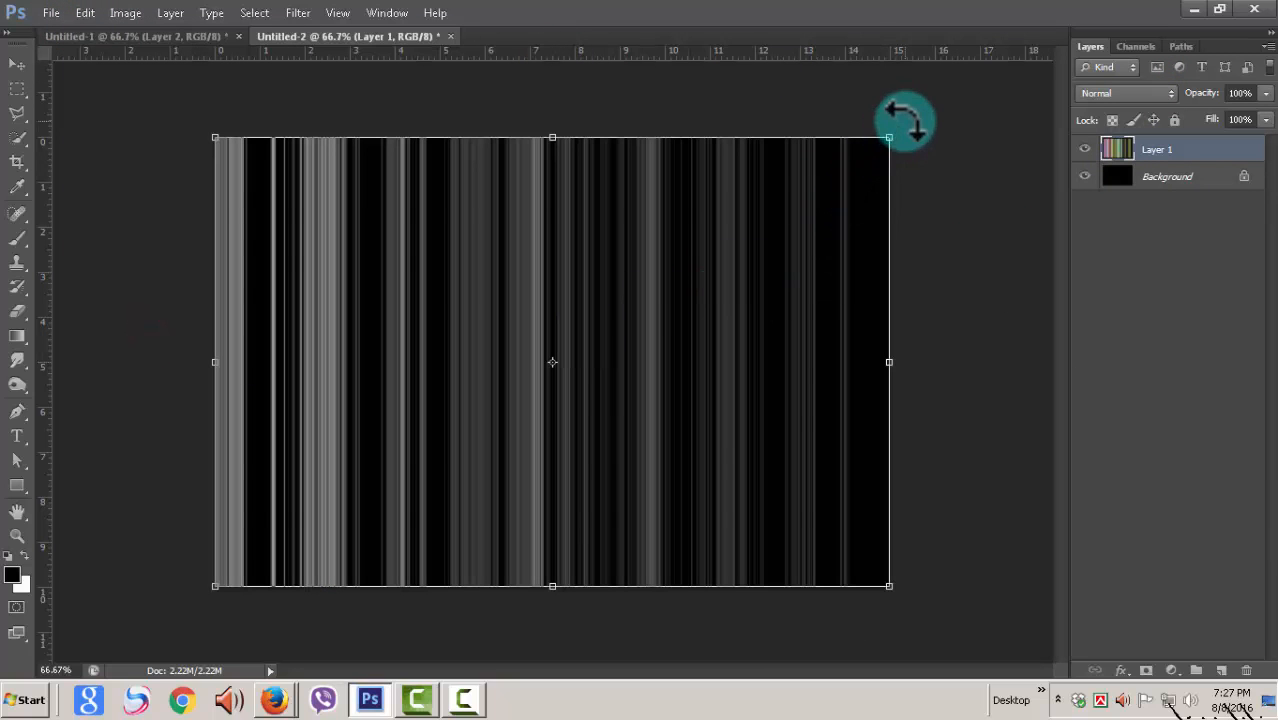
left_click_drag(904, 123, 961, 305)
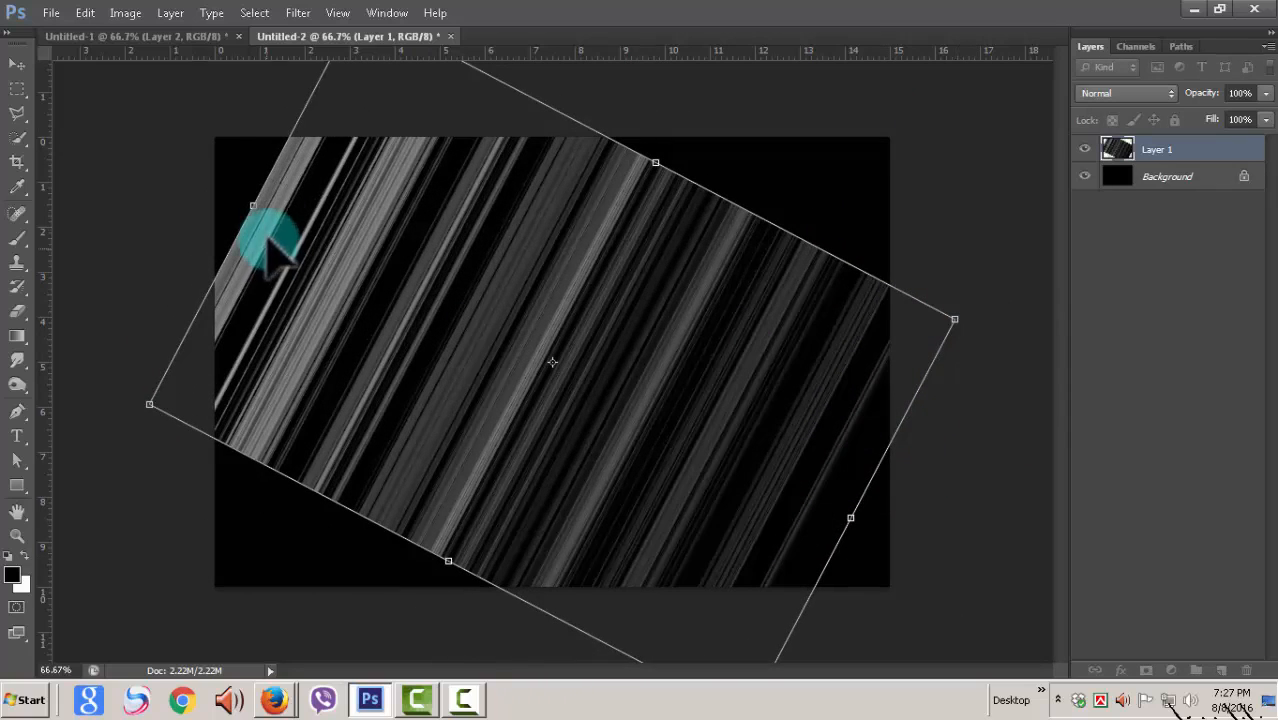
Step: Stretch the rotated stripes outward on all sides until they cover the whole canvas, and apply the transformation
left_click_drag(252, 196, 180, 91)
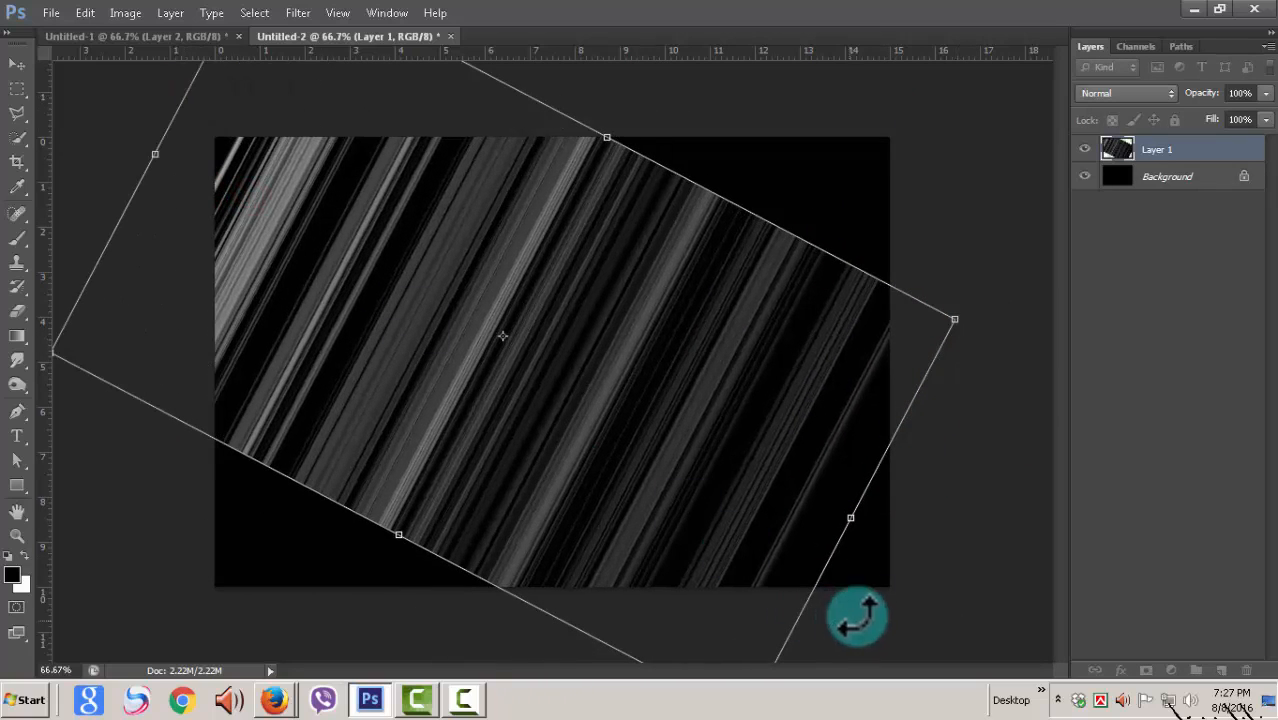
left_click_drag(856, 525, 900, 615)
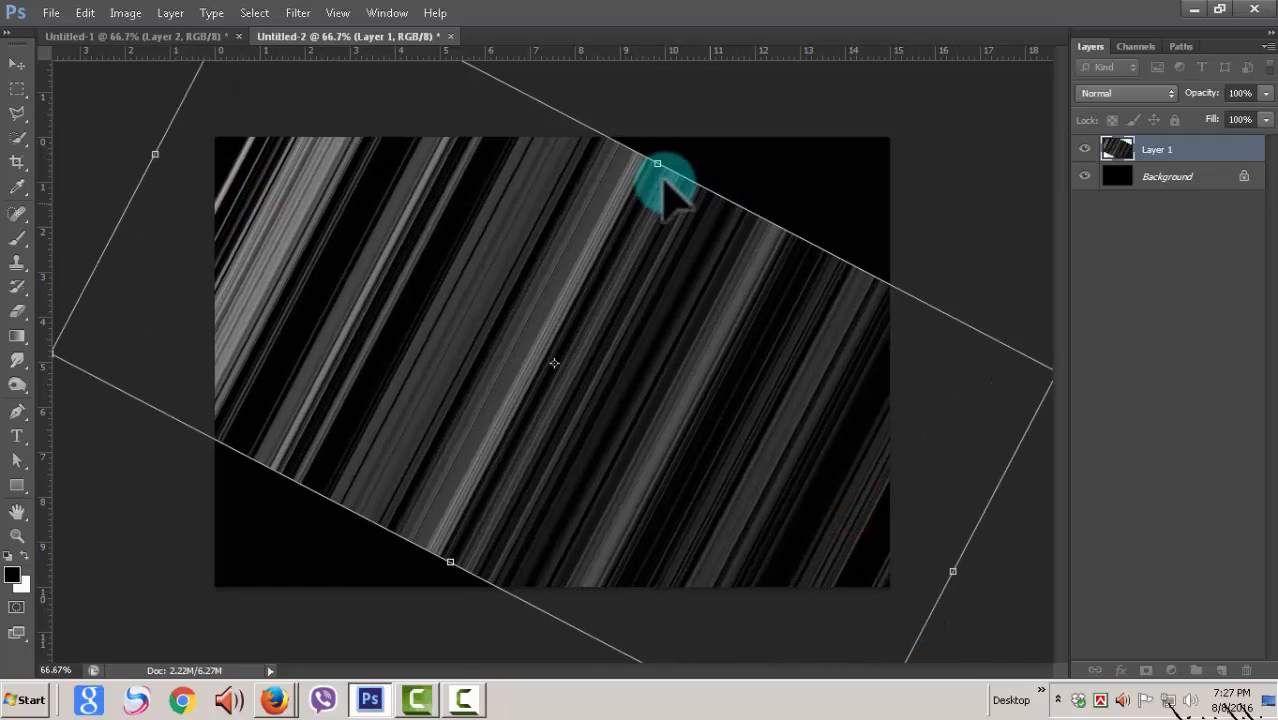
left_click_drag(658, 164, 890, 100)
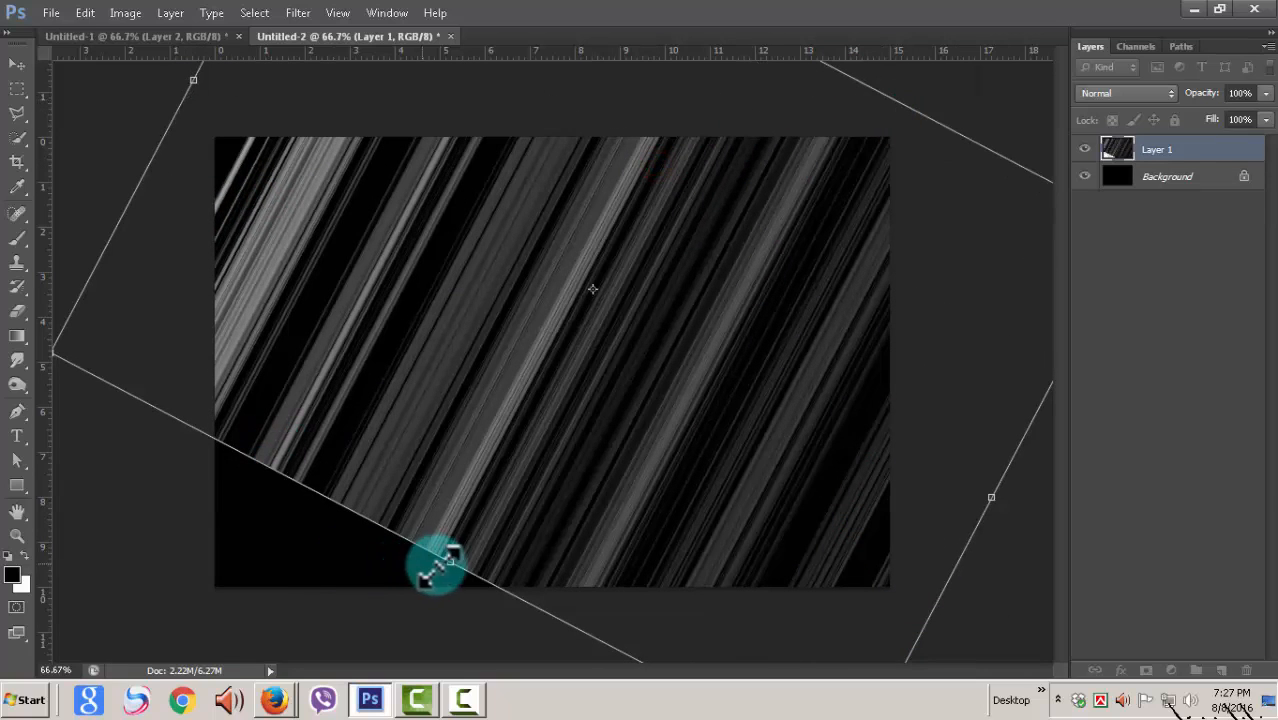
left_click_drag(452, 563, 216, 628)
left_click_drag(150, 158, 118, 108)
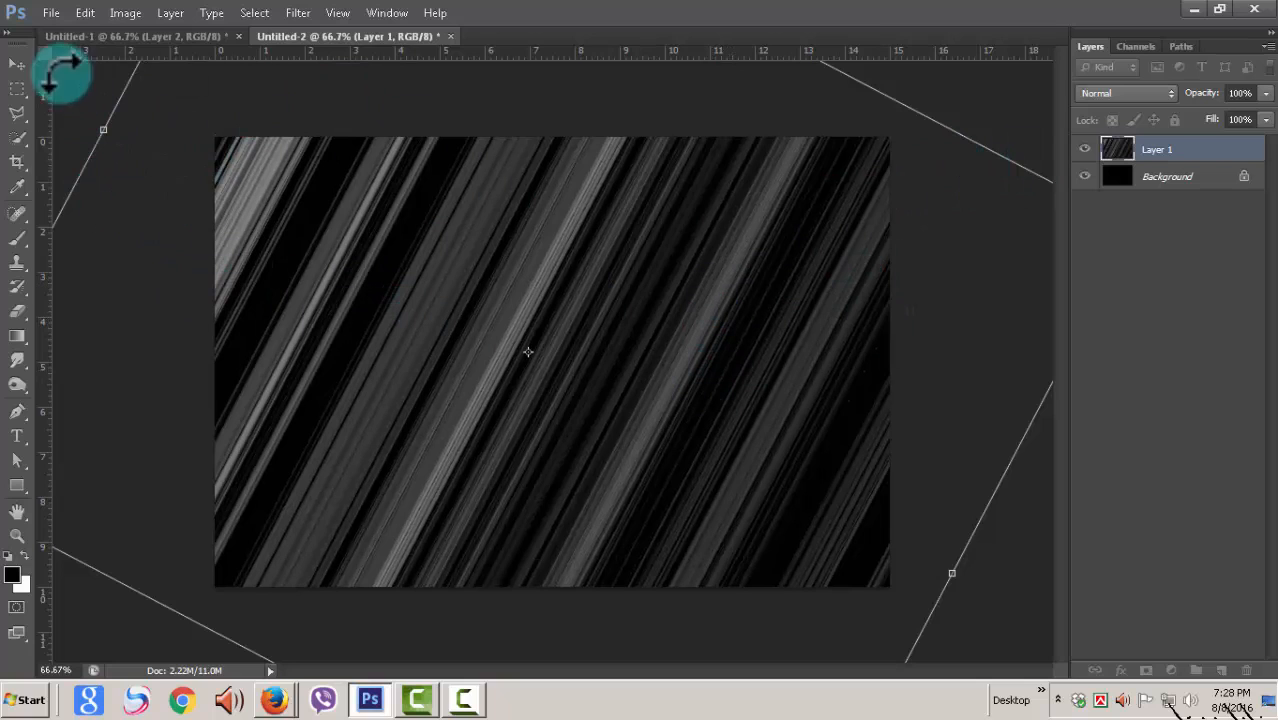
left_click(13, 62)
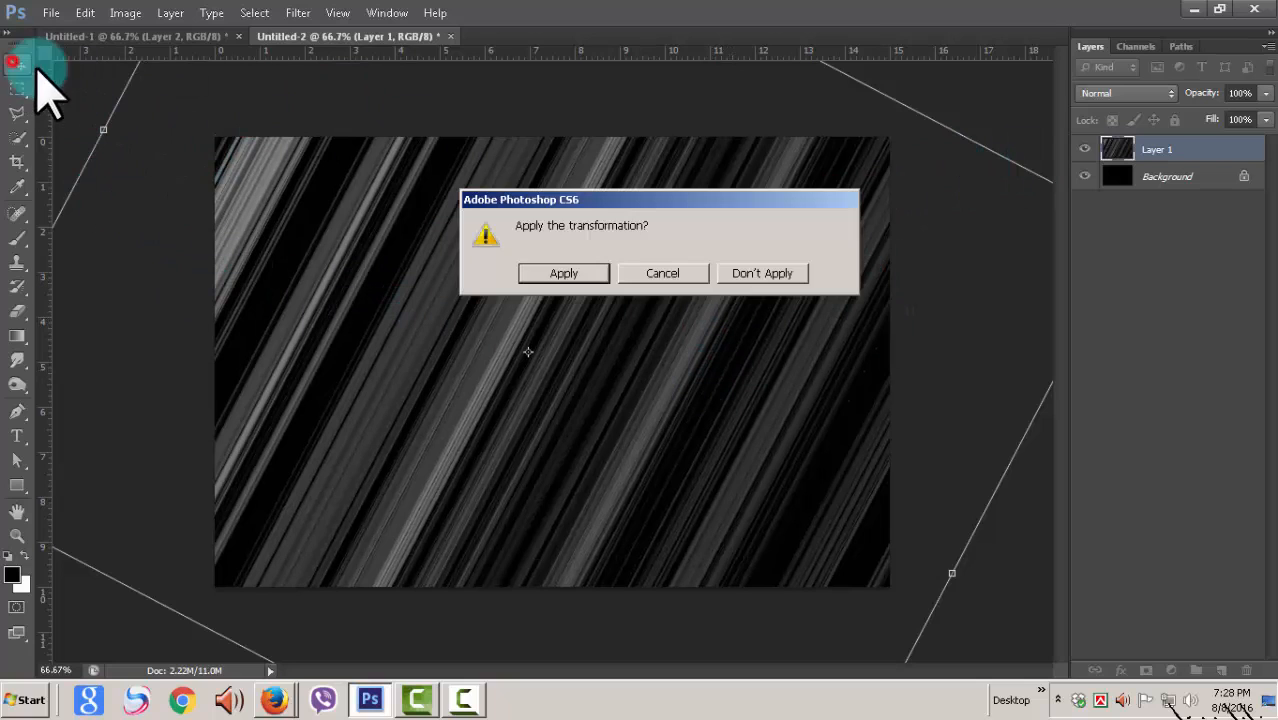
left_click(603, 274)
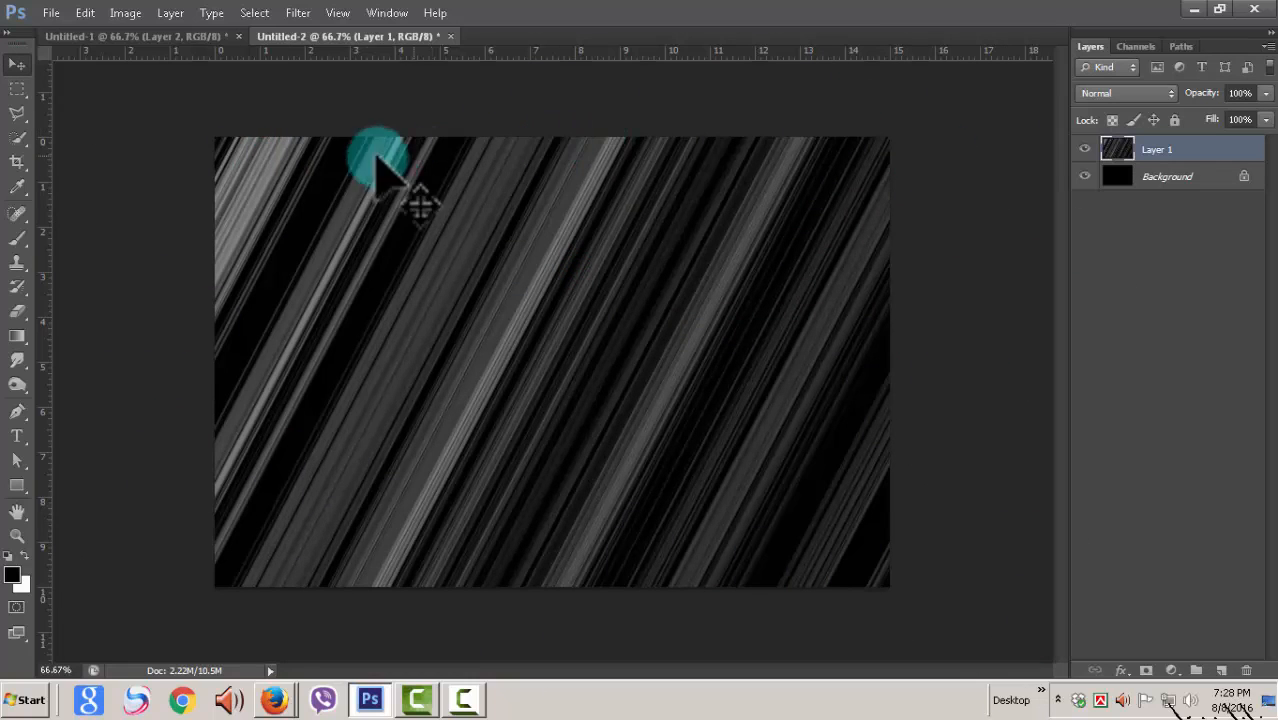
Step: Start a Warp on the striped layer and pull its lower-right inner grid point toward the centre to arc the stripes
left_click(86, 13)
mouse_move(128, 347)
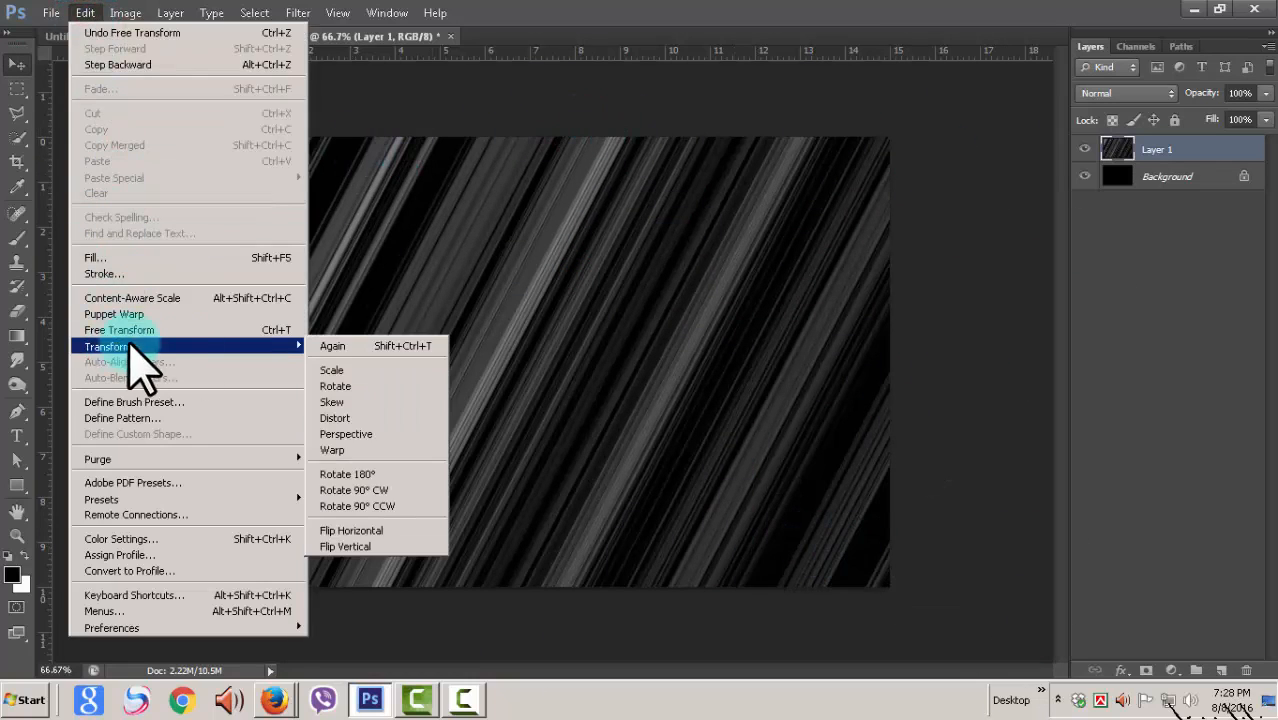
left_click(335, 450)
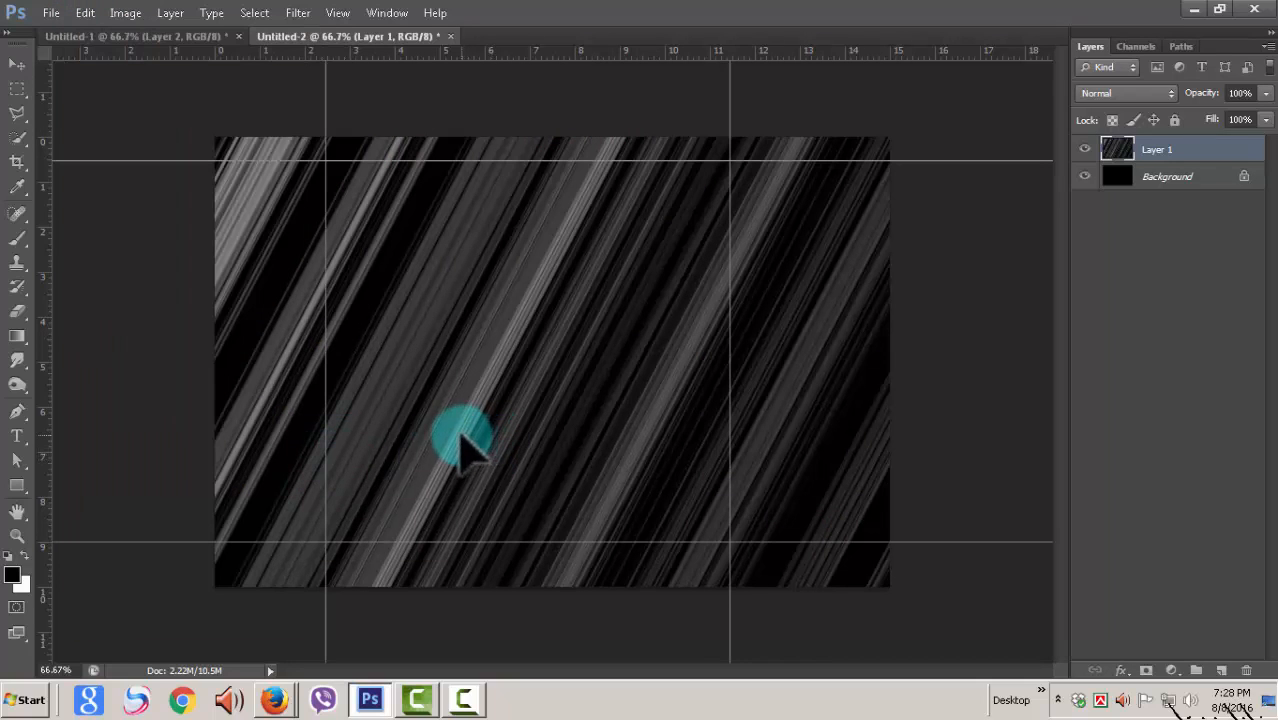
key("ctrl+minus")
key("ctrl+minus")
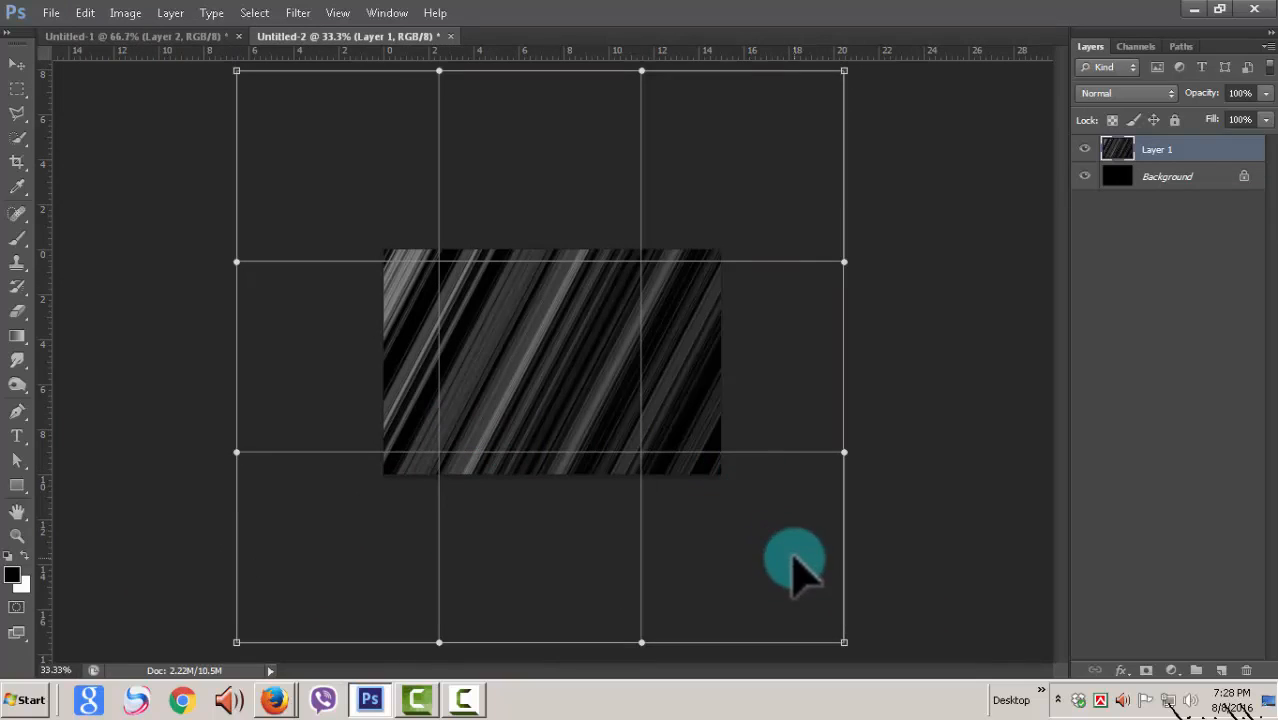
mouse_move(645, 451)
left_mouse_down()
mouse_move(586, 378)
mouse_move(554, 371)
left_mouse_up()
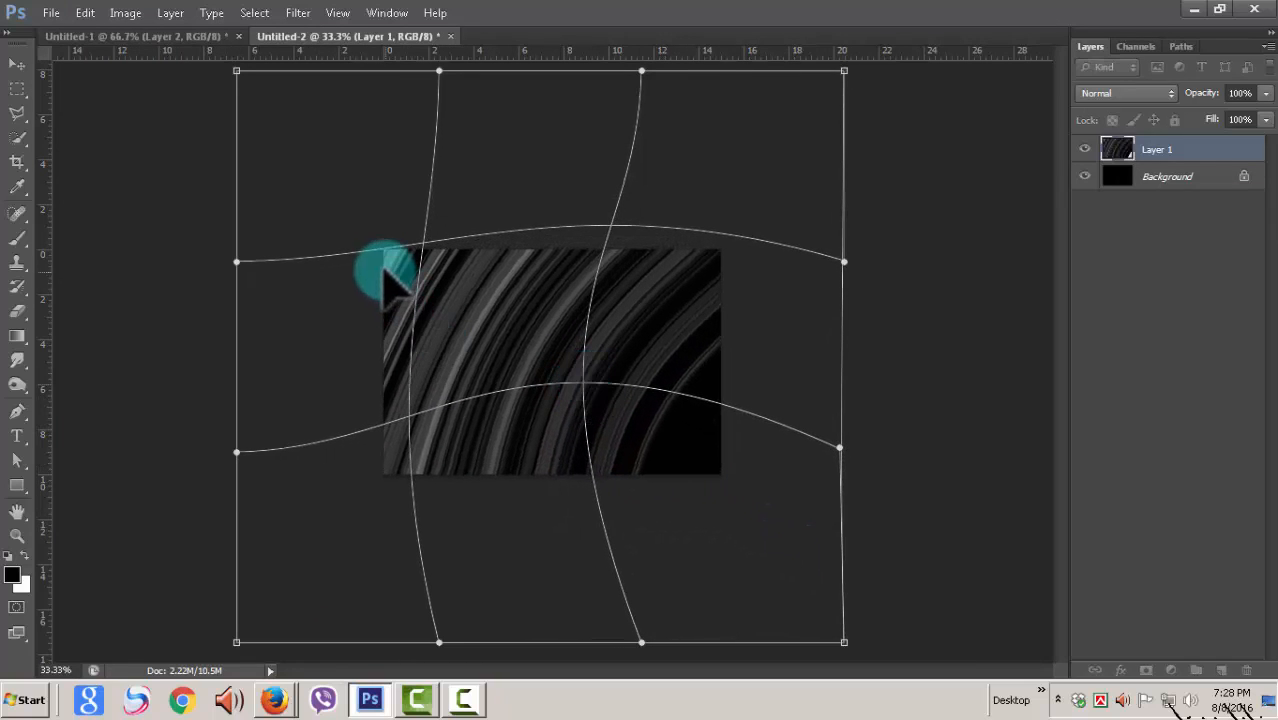
Step: Pull the warp mesh inward at the canvas's upper-left corner and reshape its lower-right area to give the stripes an S-shaped bend
mouse_move(384, 256)
left_mouse_down()
mouse_move(446, 288)
mouse_move(480, 328)
mouse_move(470, 311)
left_mouse_up()
mouse_move(600, 388)
left_mouse_down()
mouse_move(618, 402)
mouse_move(596, 383)
left_mouse_up()
mouse_move(402, 309)
left_mouse_down()
mouse_move(425, 331)
mouse_move(412, 308)
left_mouse_up()
left_click_drag(658, 372, 612, 468)
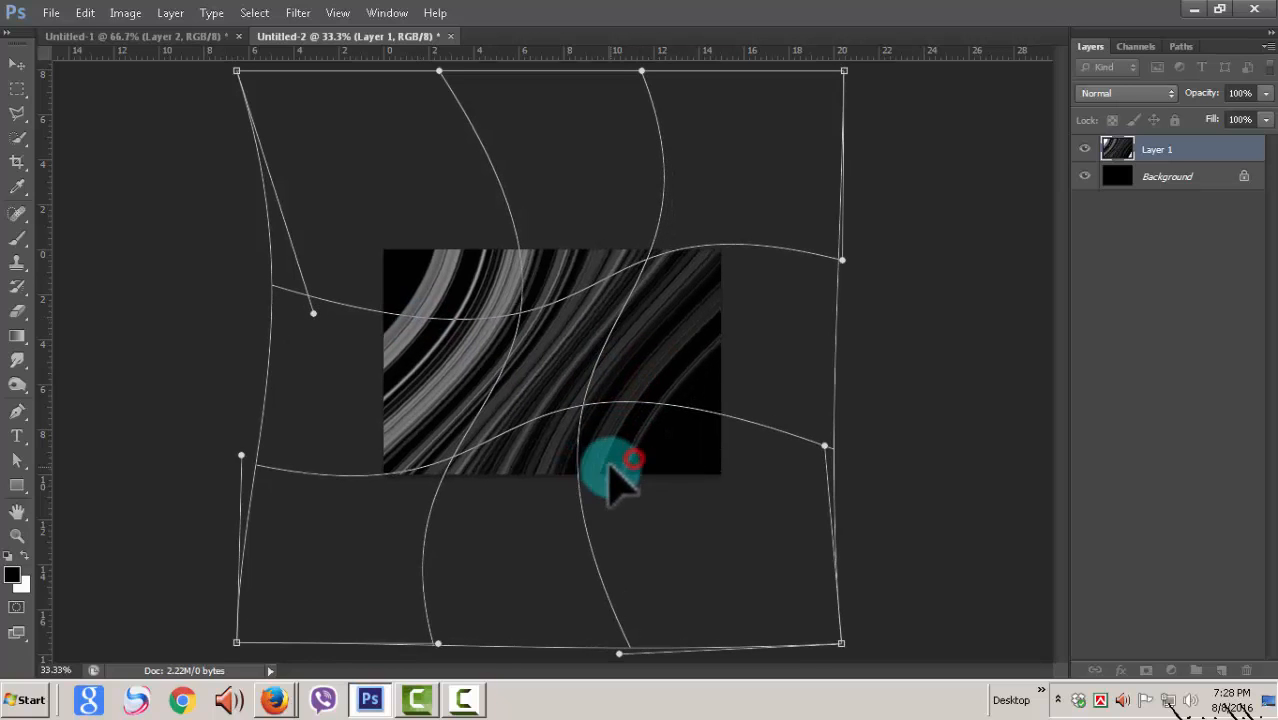
left_click_drag(665, 352, 670, 369)
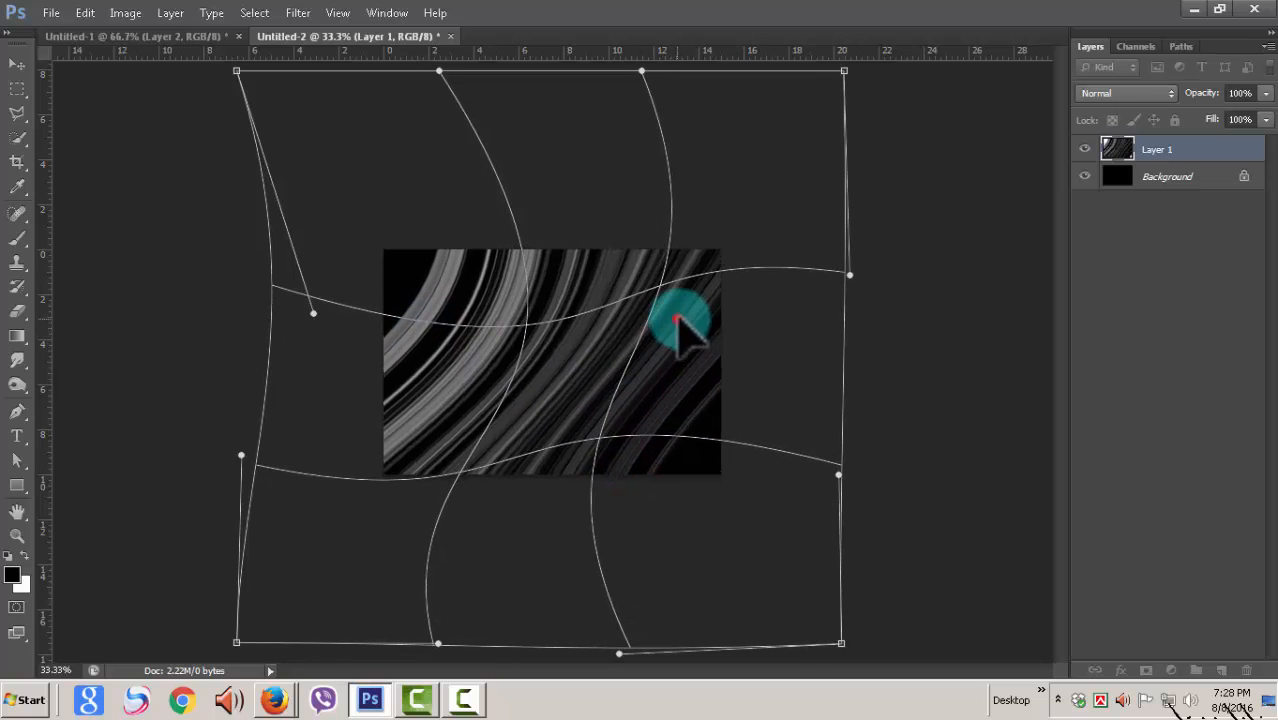
left_click_drag(637, 416, 596, 409)
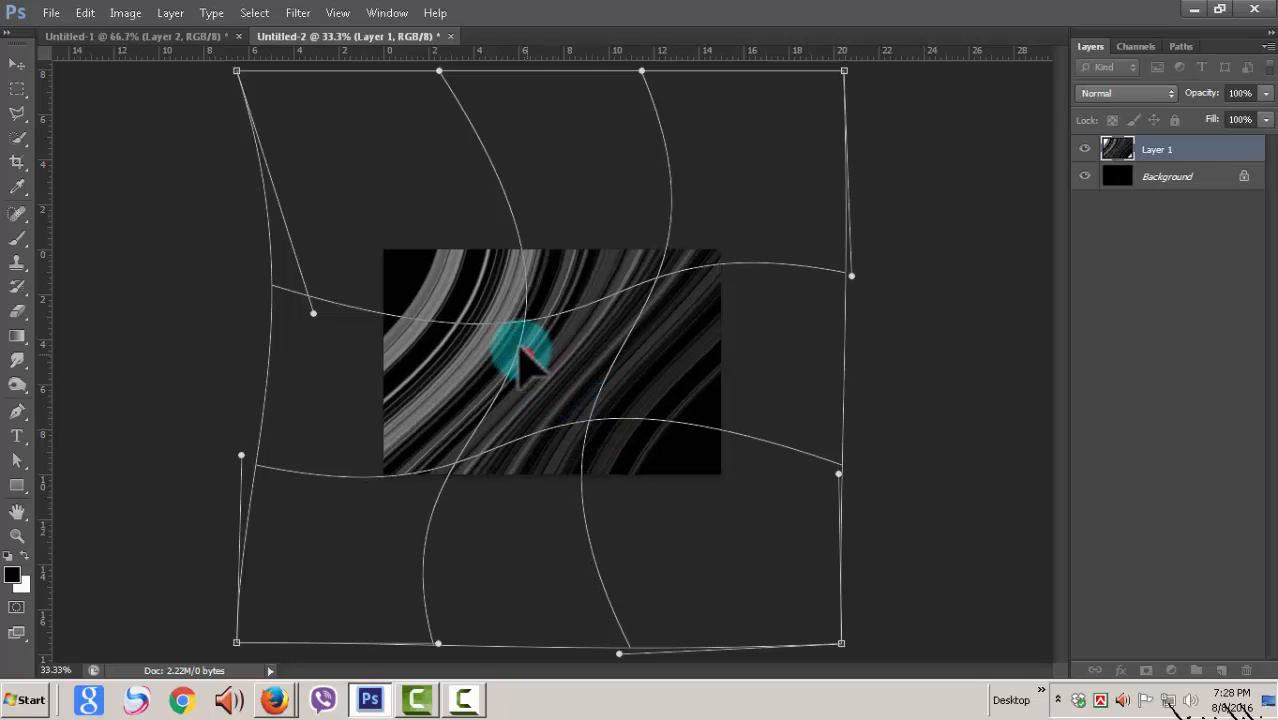
Step: Fine-tune the warp around the left edge, centre and right side of the canvas, and apply the transformation
left_click_drag(520, 348, 512, 343)
left_click_drag(385, 396, 478, 372)
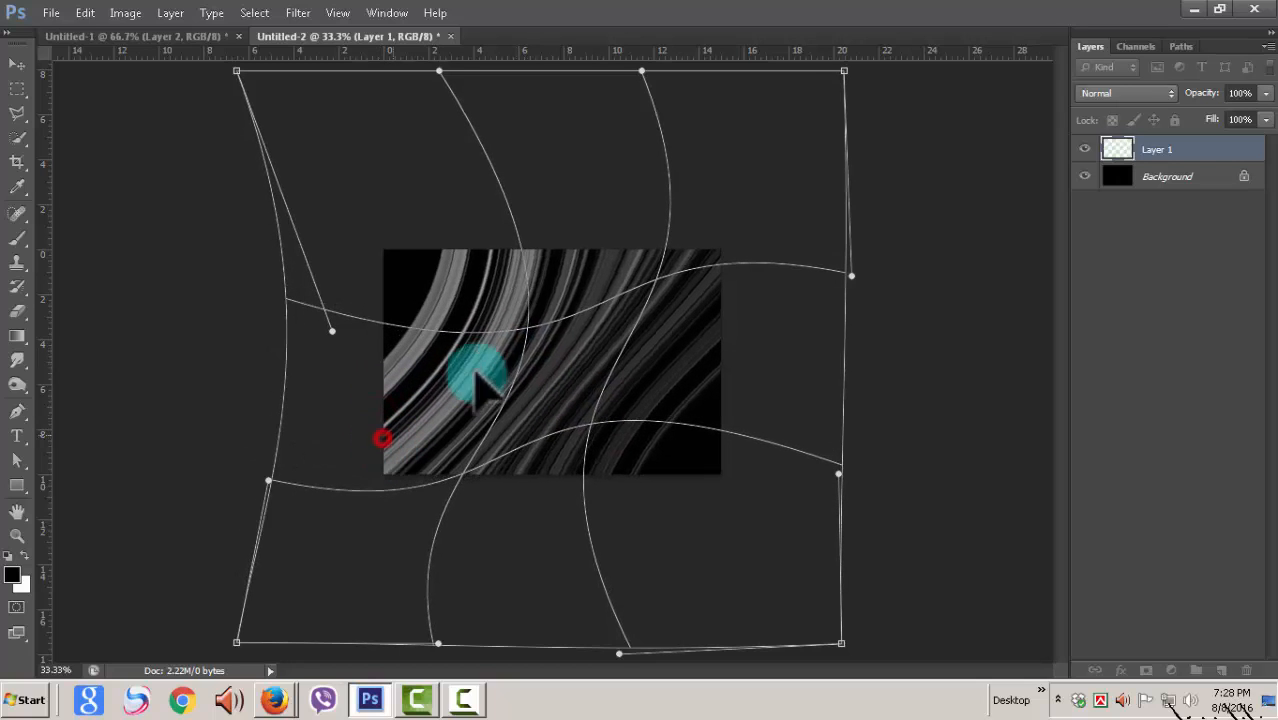
left_click_drag(540, 284, 590, 377)
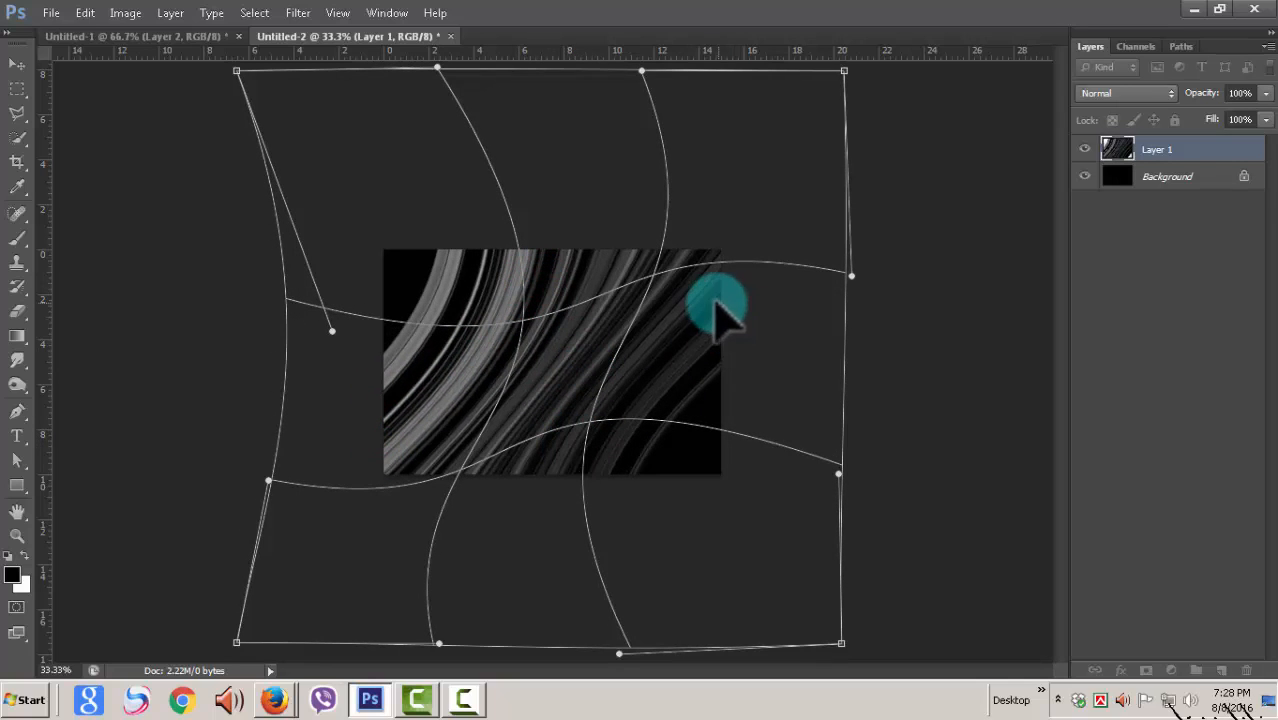
left_click_drag(662, 413, 704, 282)
left_click_drag(700, 341, 693, 331)
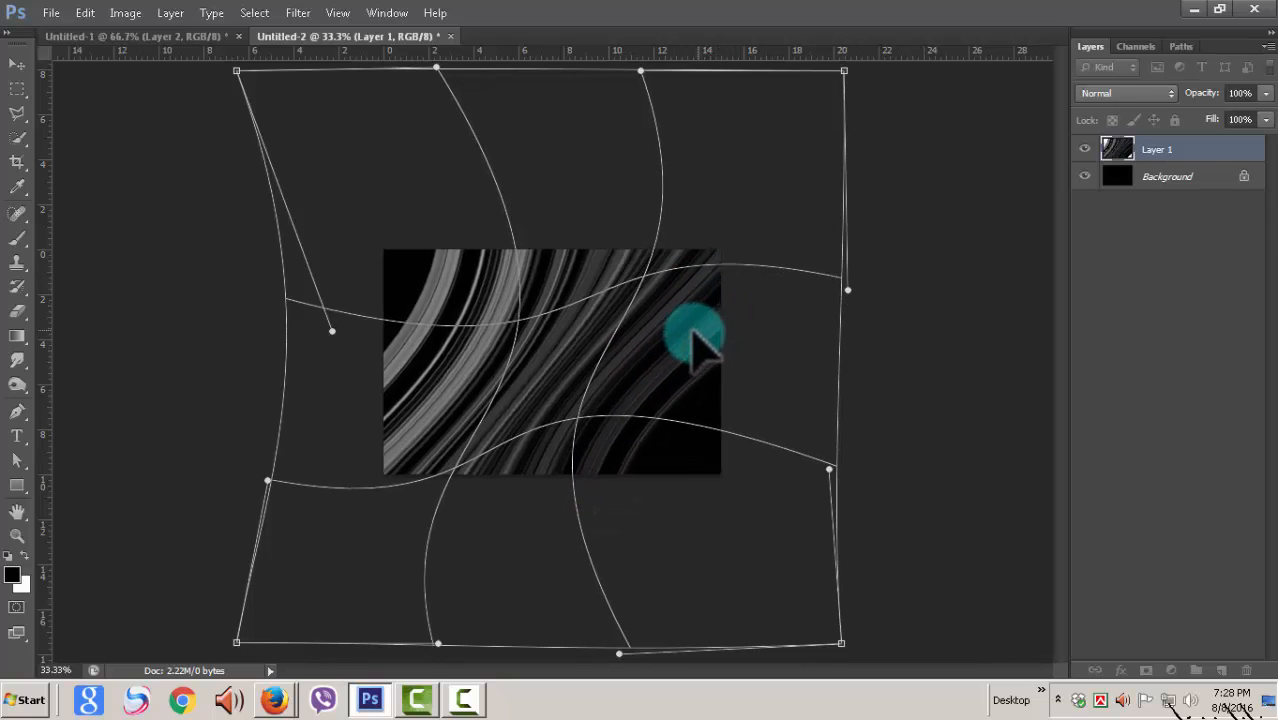
left_click_drag(399, 394, 399, 386)
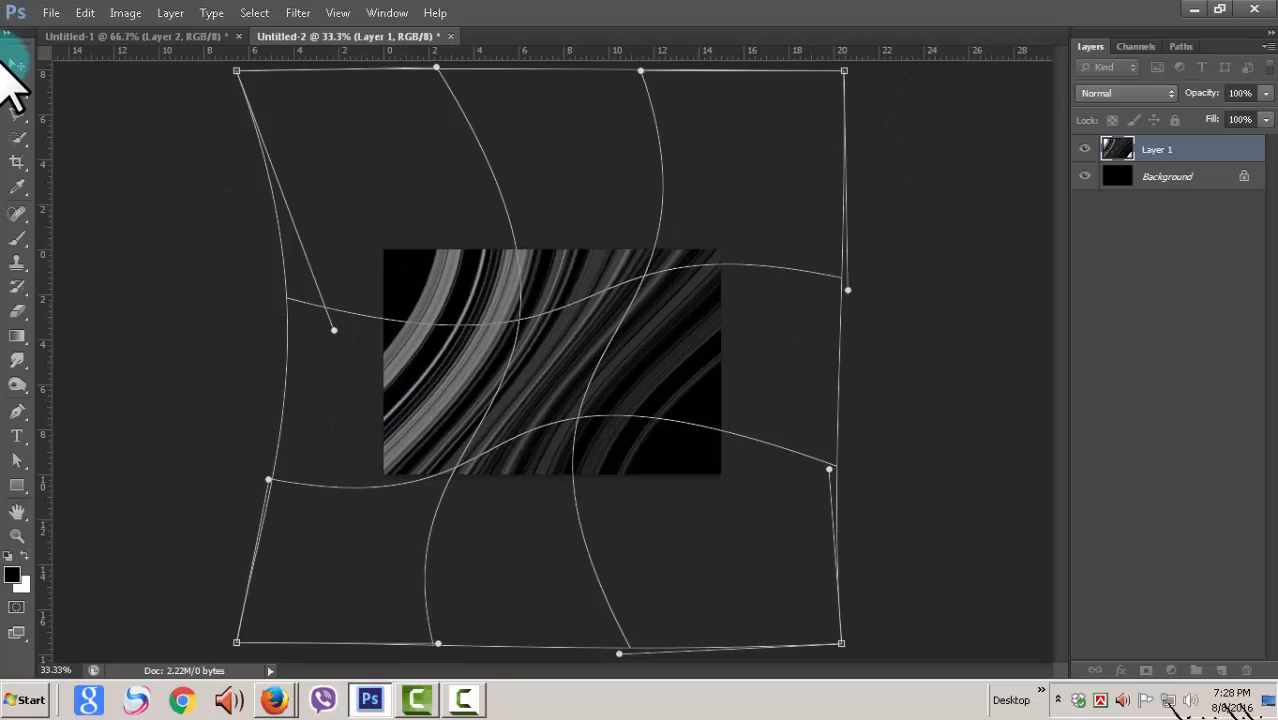
left_click(12, 62)
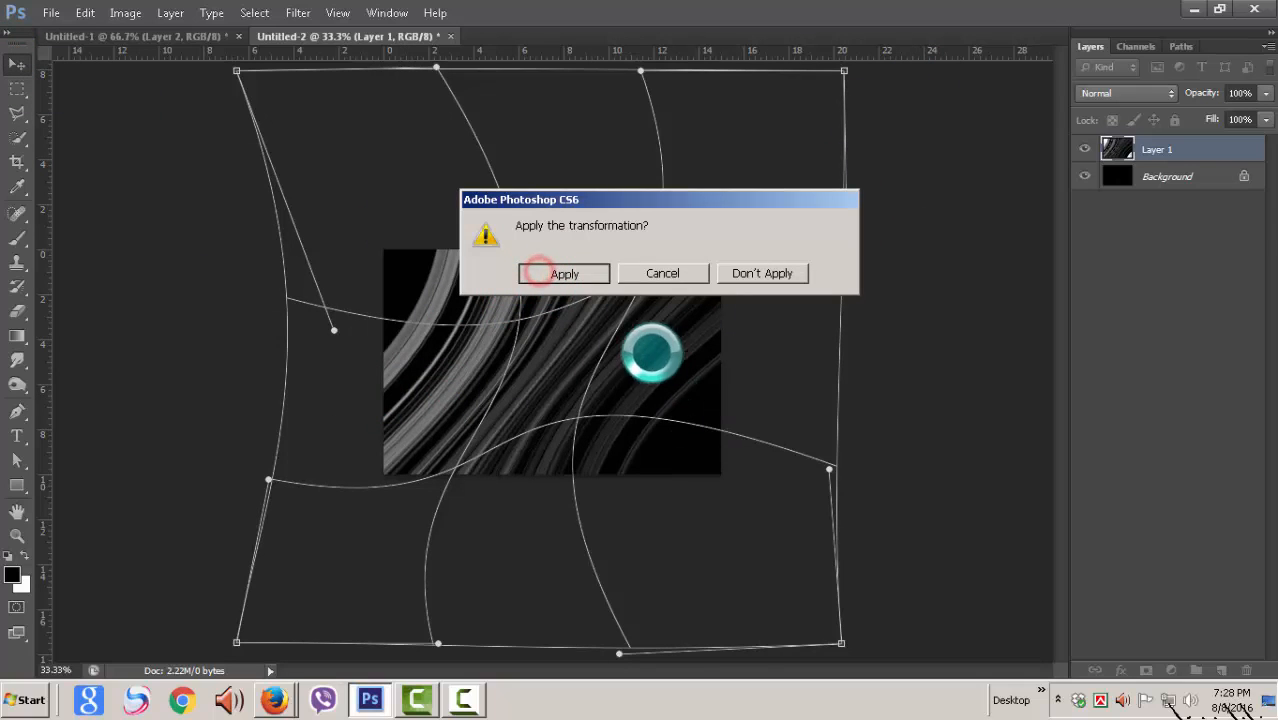
left_click(598, 280)
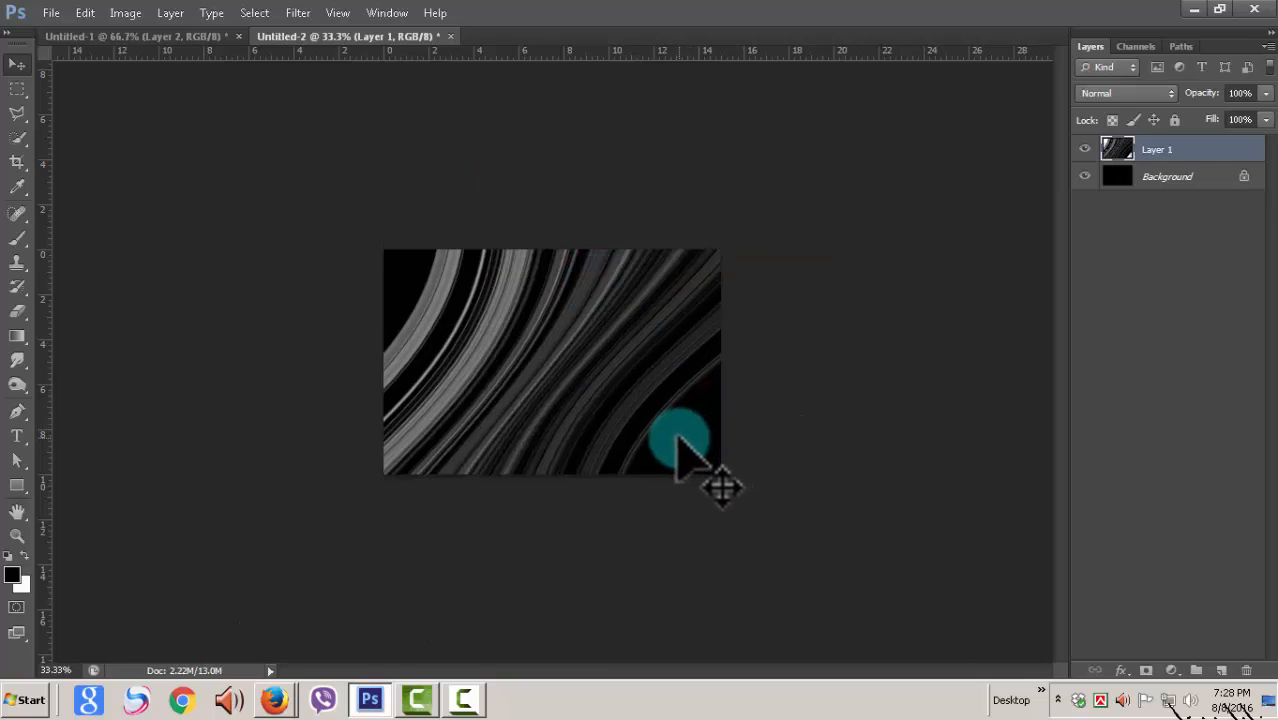
Step: Rotate the curved stripes counterclockwise with Free Transform so they sweep from upper left to lower right, and enlarge and reposition them
key("ctrl+plus")
key("ctrl+plus")
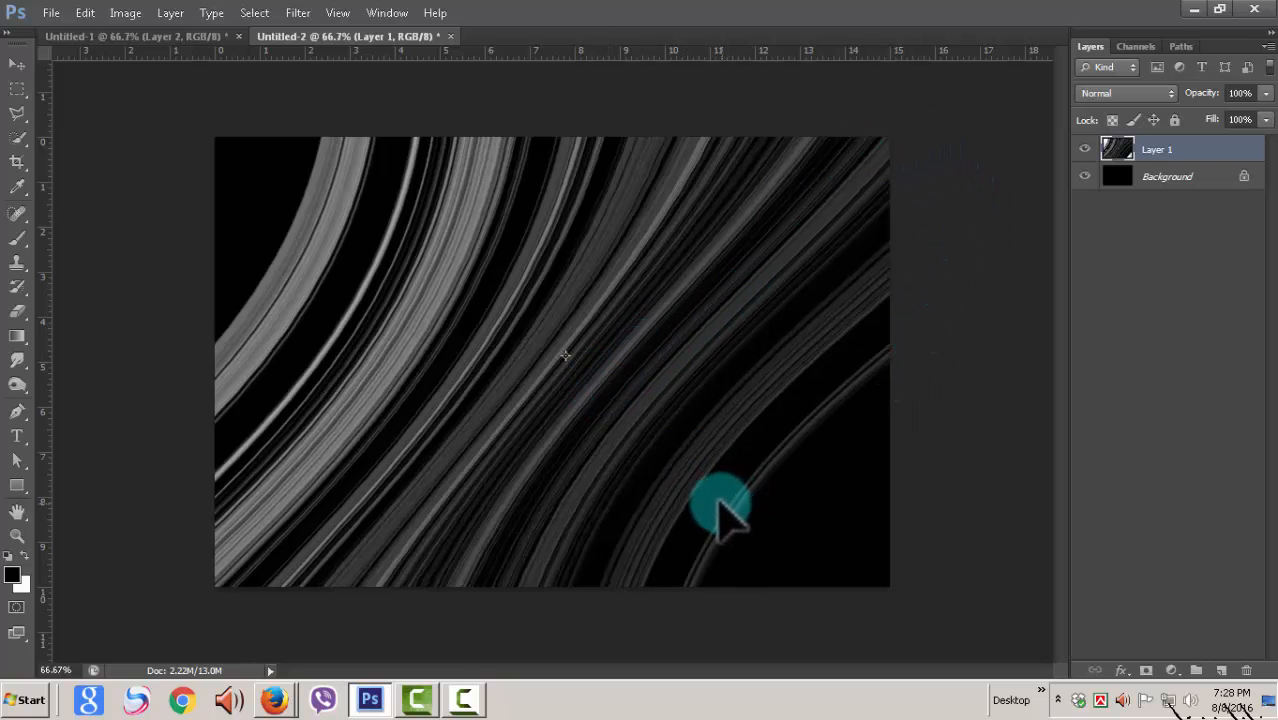
key("ctrl+minus")
key("ctrl+minus")
key("ctrl+minus")
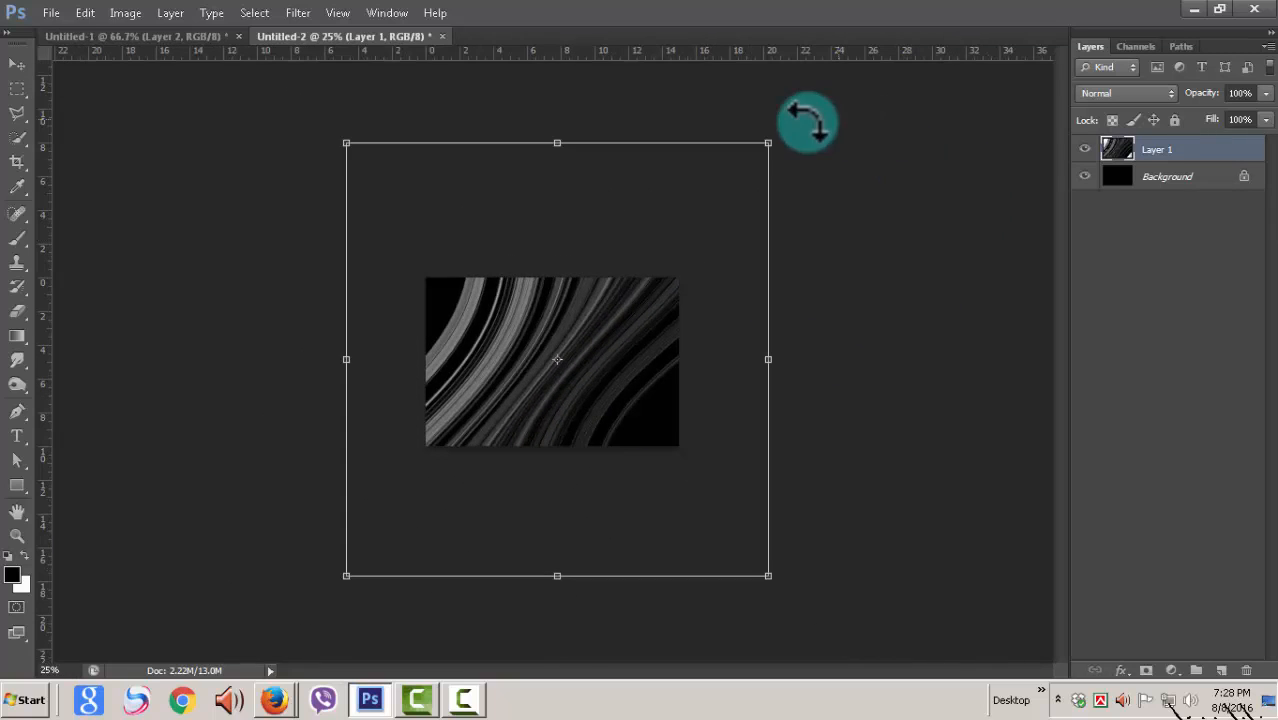
left_click_drag(808, 122, 357, 80)
left_click_drag(600, 430, 580, 386)
left_click_drag(712, 568, 747, 593)
left_click_drag(565, 385, 545, 350)
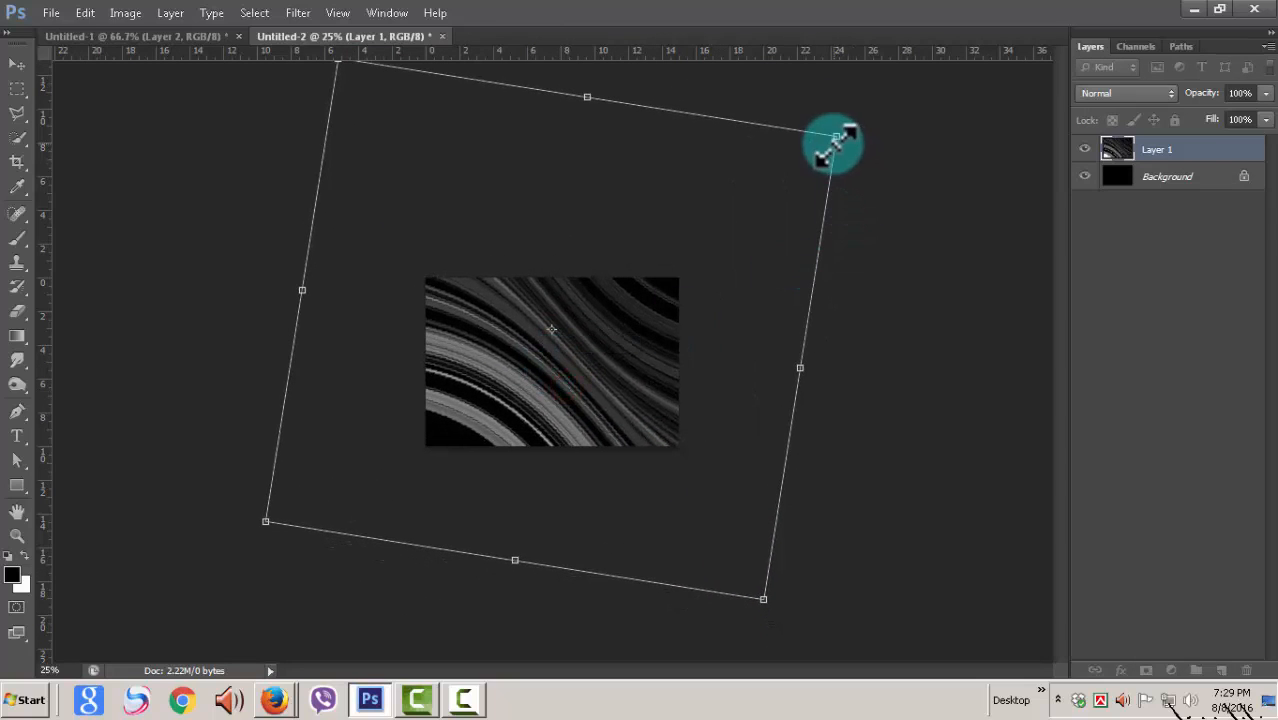
Step: Refine the rotated stripes' scale and position so they cover the canvas with a dark lower-left corner, and apply the transformation
left_click_drag(835, 140, 786, 158)
left_click_drag(640, 378, 667, 402)
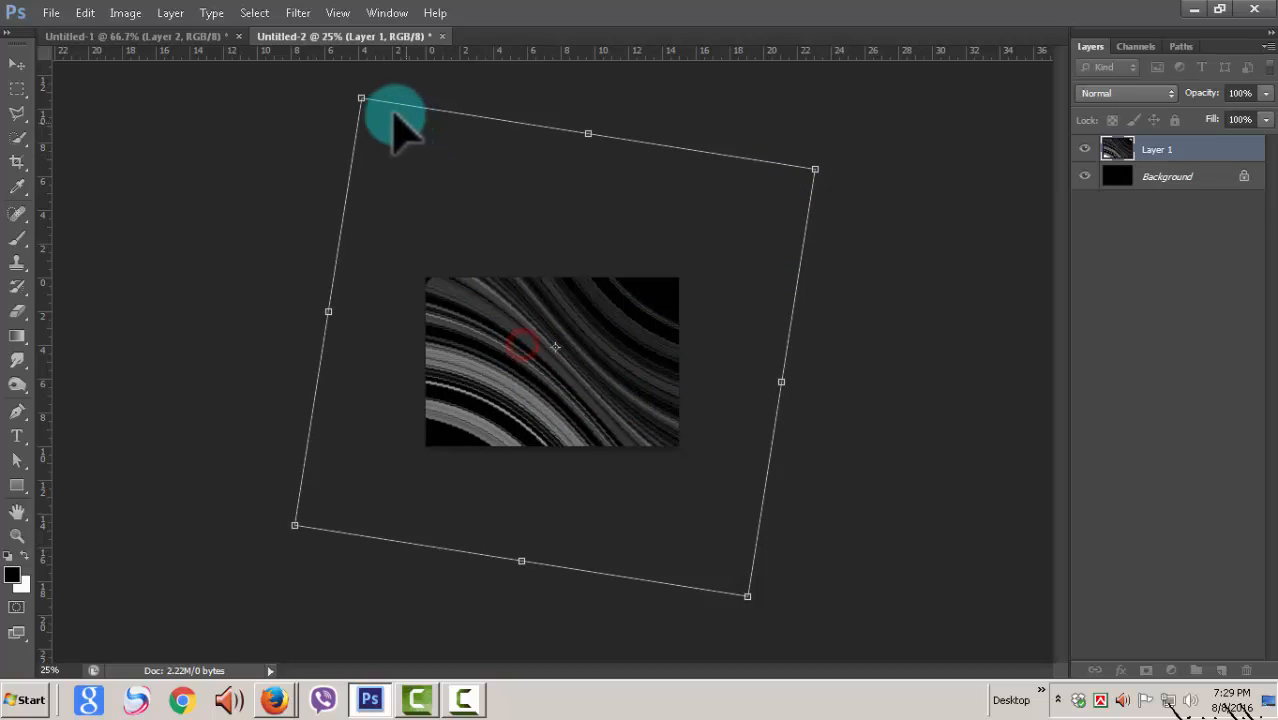
left_click_drag(360, 98, 339, 78)
left_click_drag(582, 349, 591, 356)
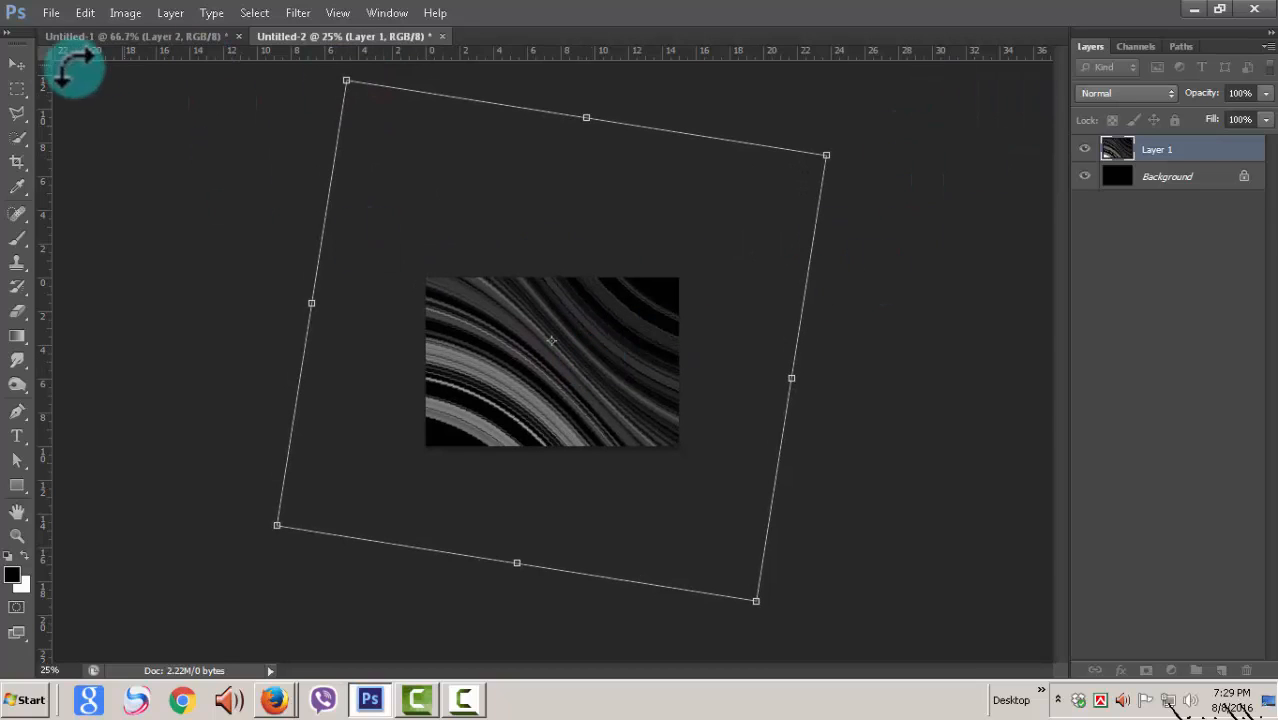
left_click(19, 60)
left_click(568, 274)
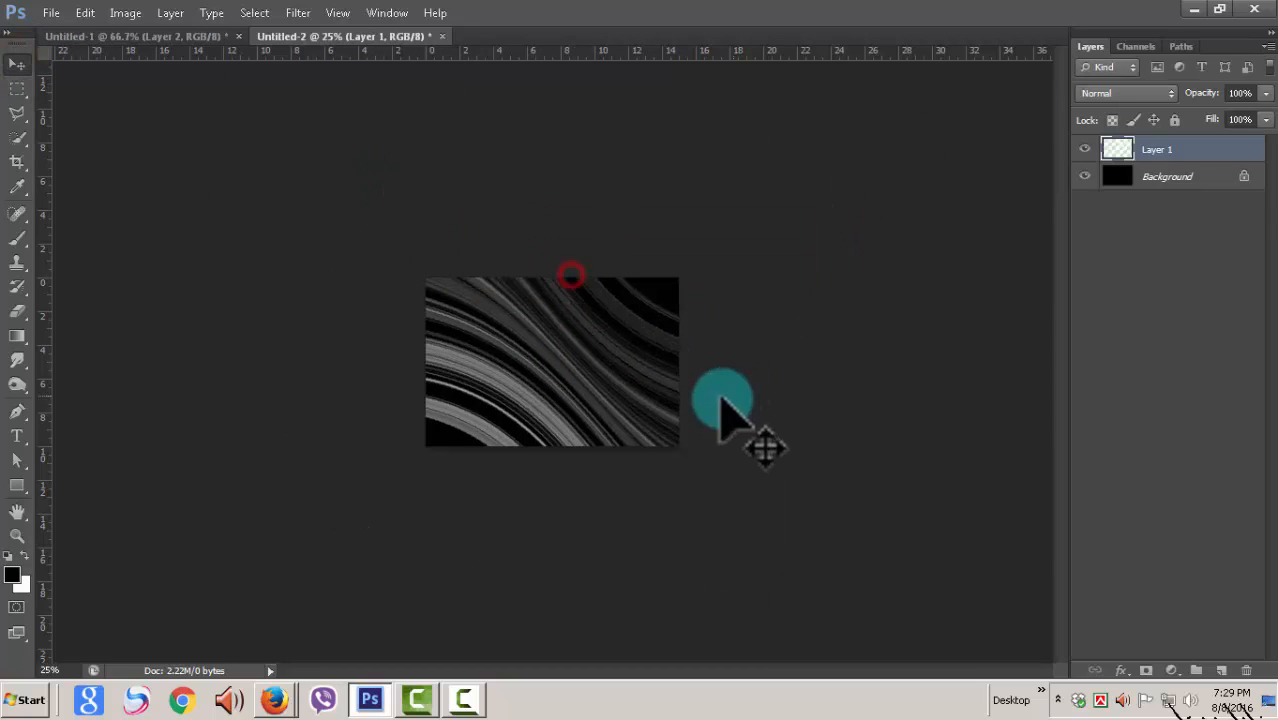
Step: Add a new layer above the stripes and ready the Brush tool with a 137 px Soft Round tip at 0% hardness
key("ctrl+plus")
key("ctrl+plus")
key("ctrl+plus")
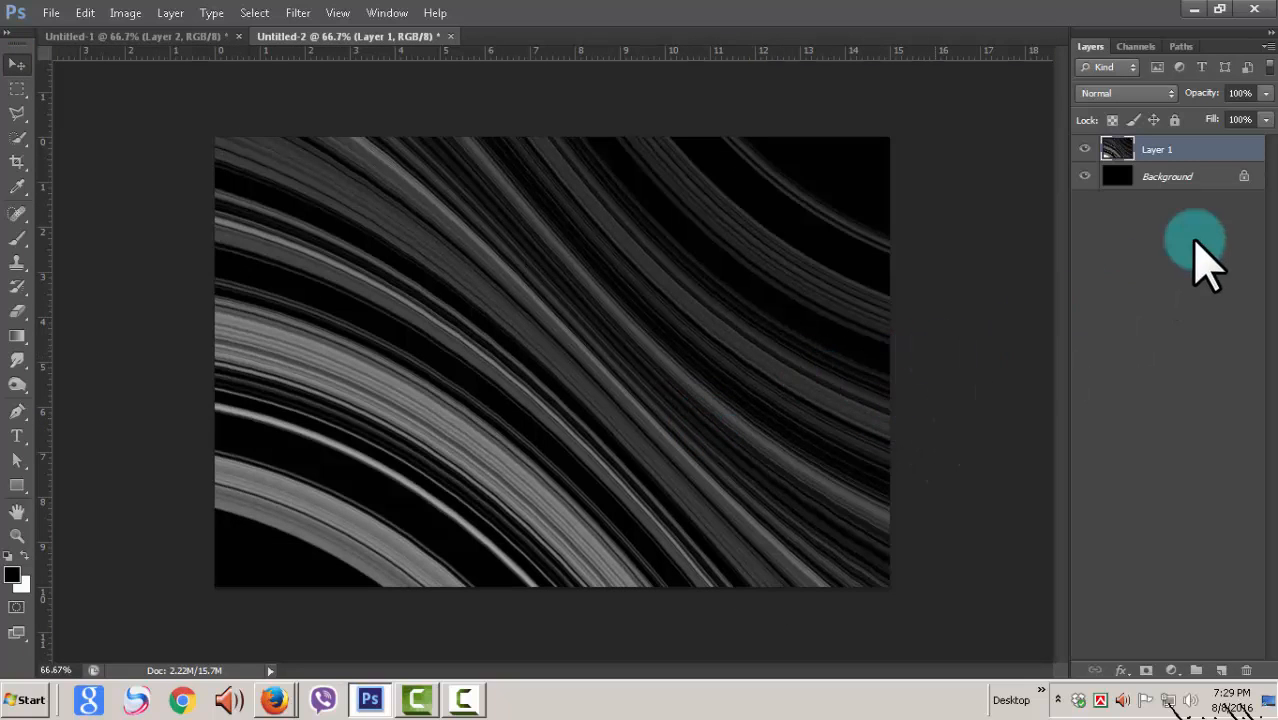
left_click(1222, 670)
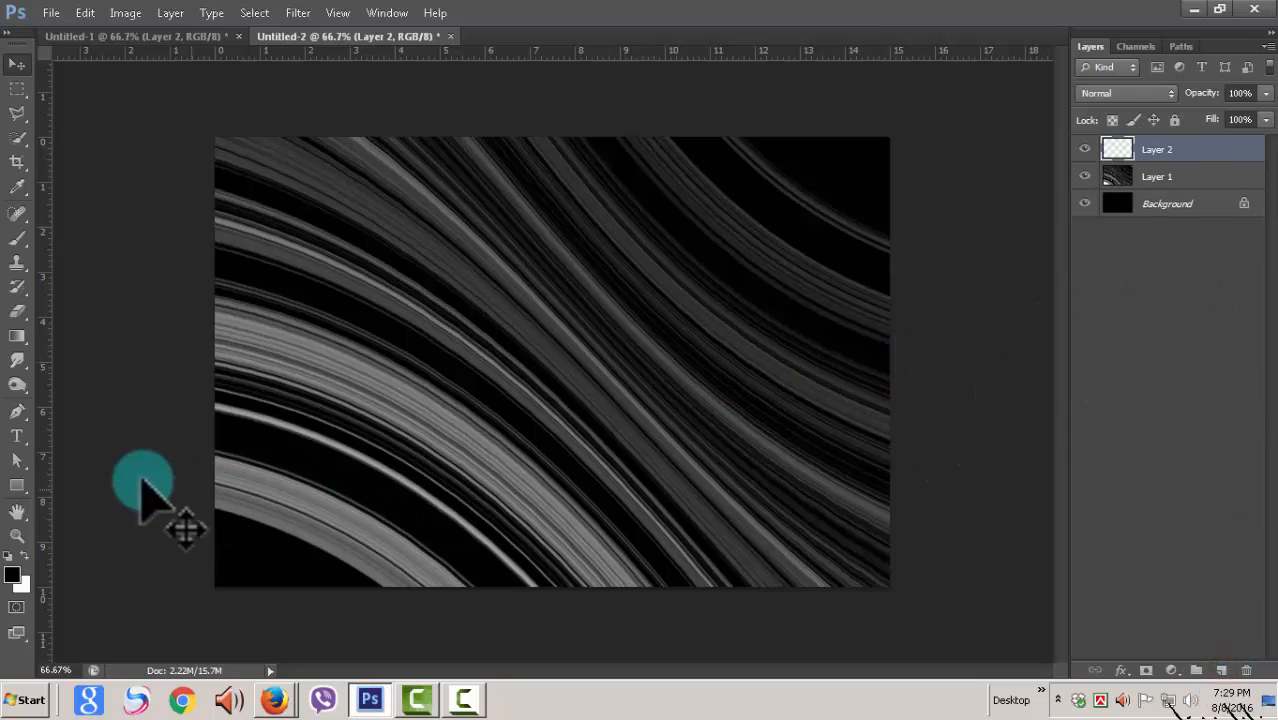
left_click(28, 238)
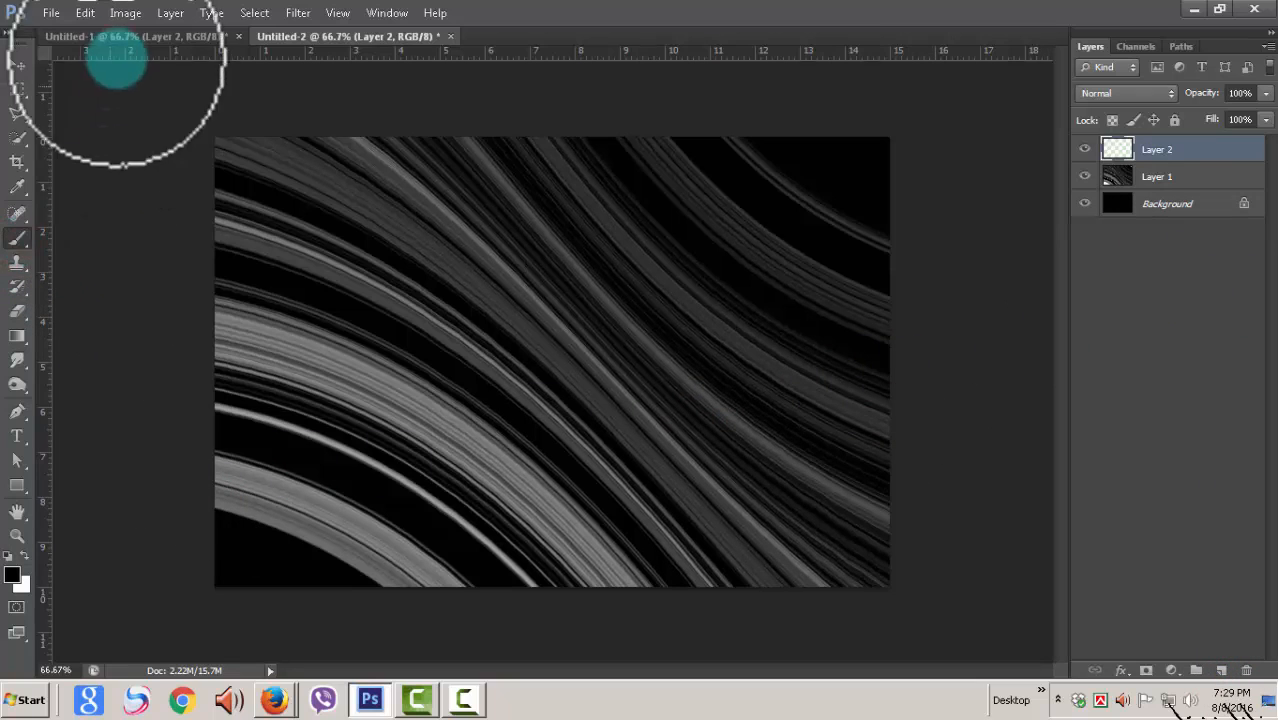
right_click(14, 238)
left_click(22, 237)
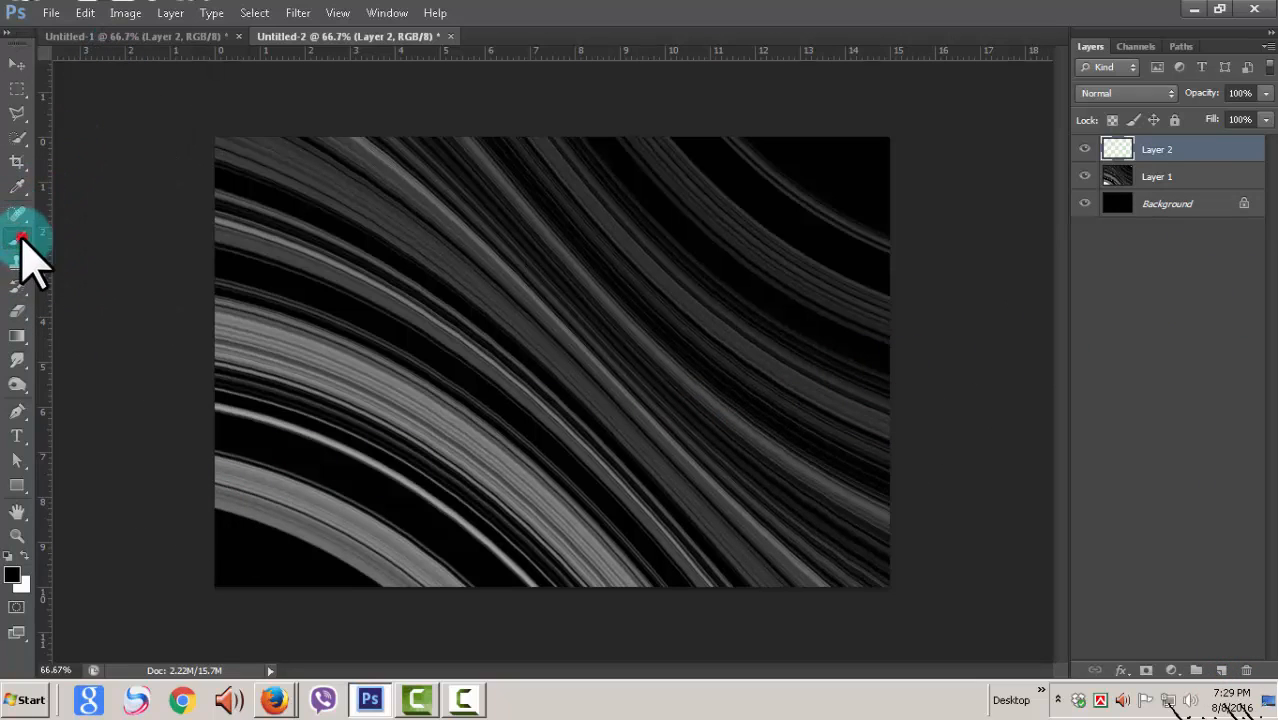
double_click(25, 242)
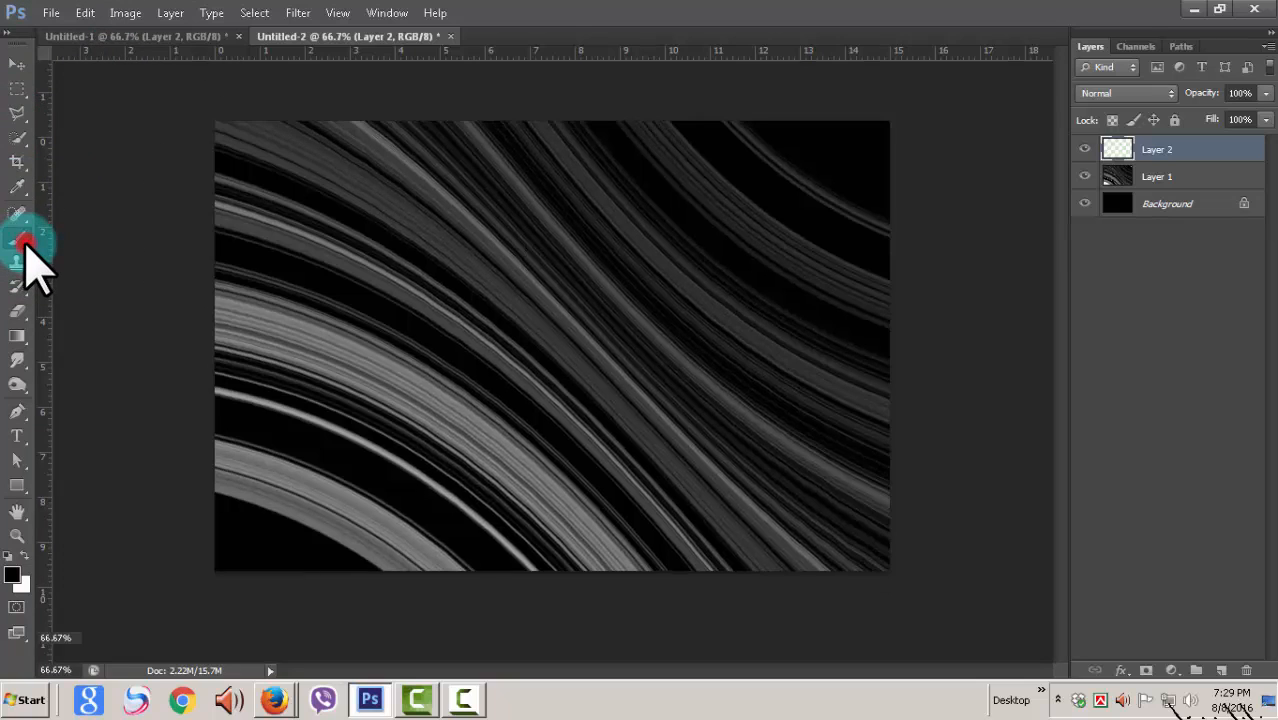
left_click(92, 42)
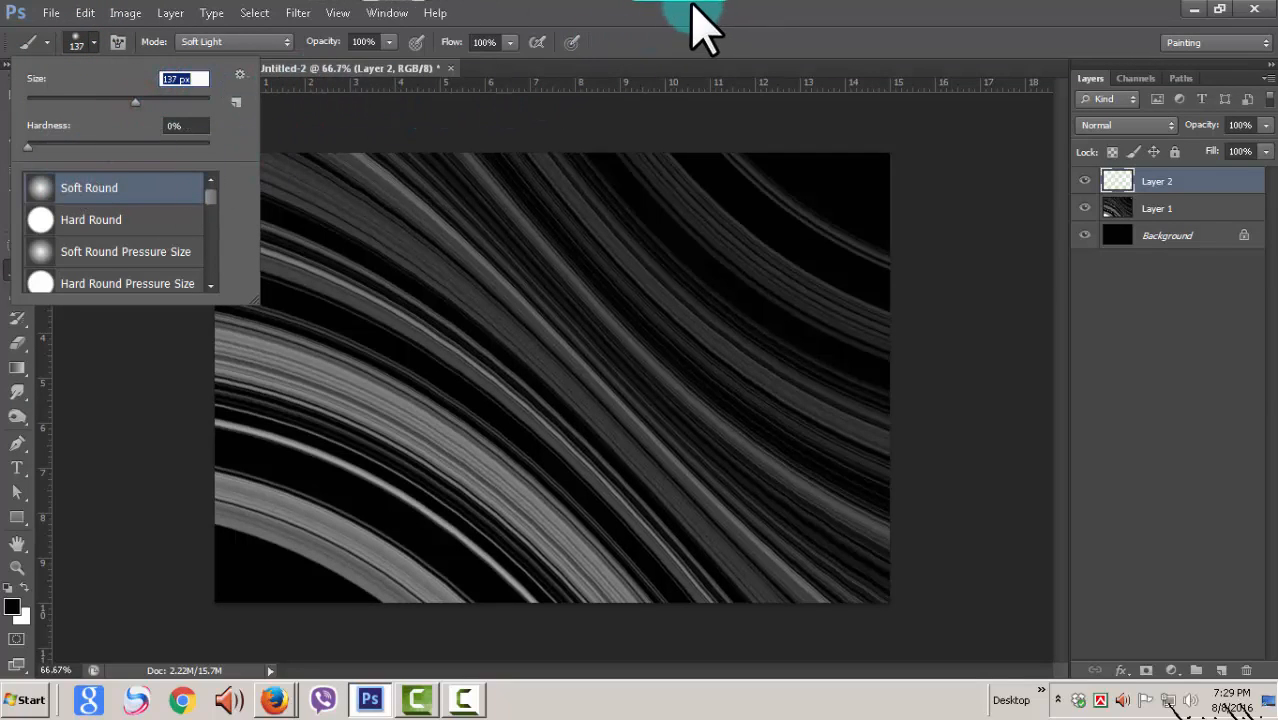
left_click(692, 6)
Step: Paint a red (#ff3333) band on the new layer, following the stripes from the canvas's upper-left corner to its lower edge
left_click(10, 606)
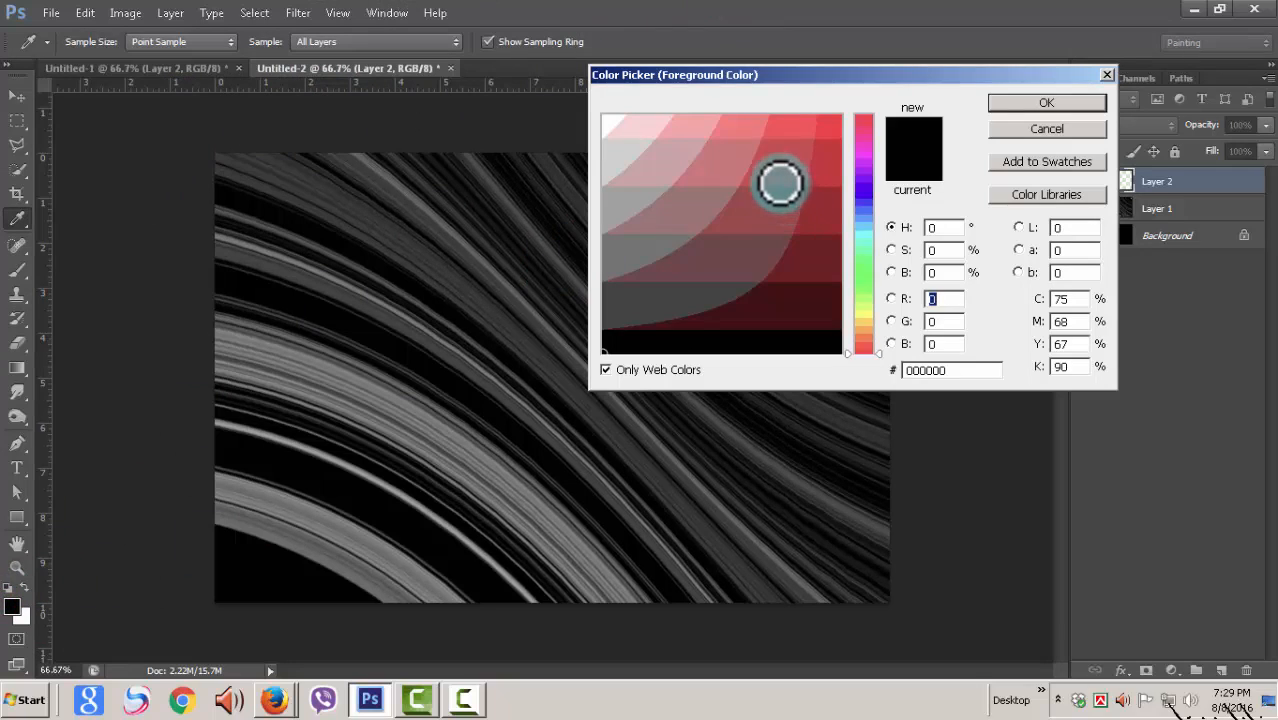
left_click(795, 120)
left_click(1043, 102)
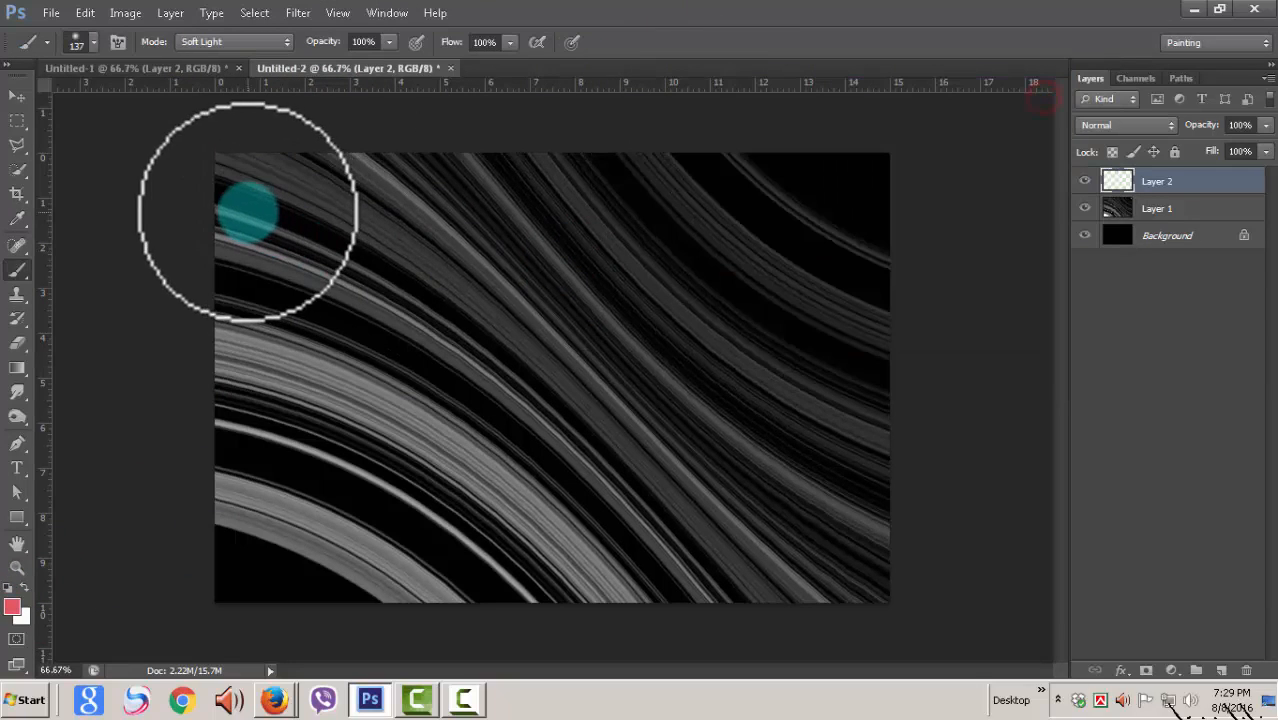
mouse_move(222, 198)
left_mouse_down()
mouse_move(324, 243)
mouse_move(498, 359)
mouse_move(622, 478)
mouse_move(725, 616)
left_mouse_up()
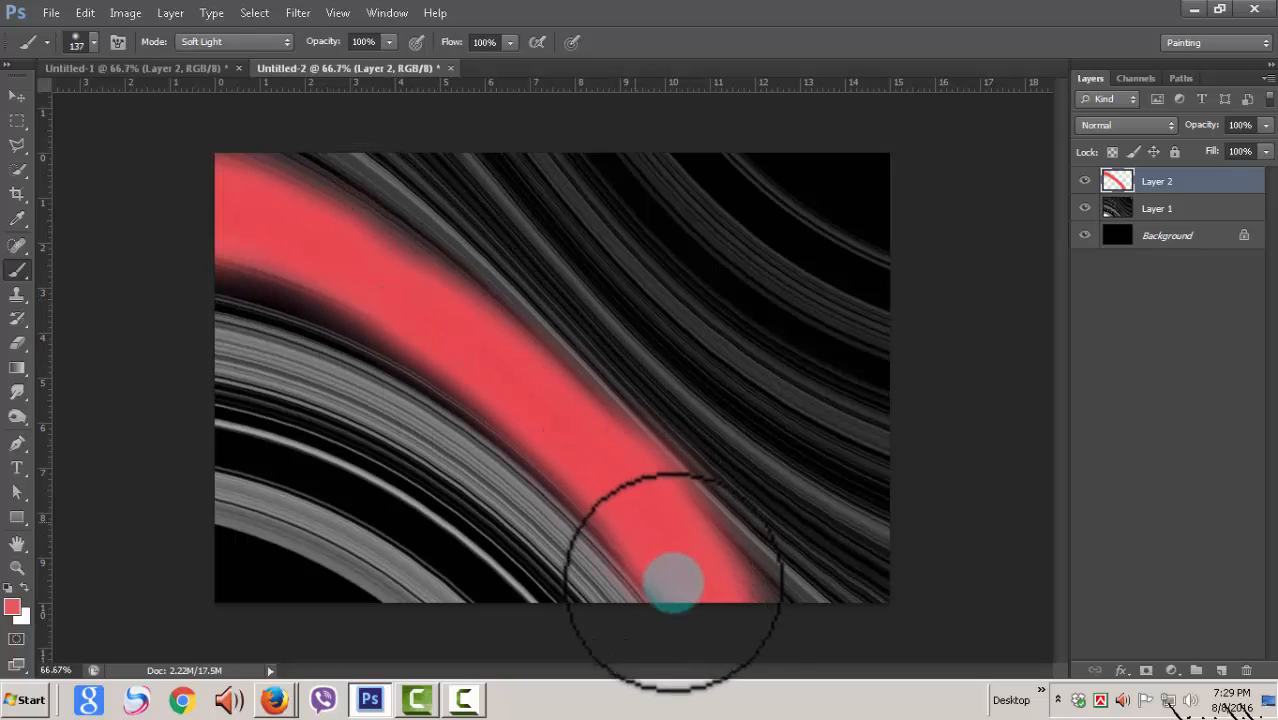
Step: Paint a light green band directly below the red one, following the curve of the bright grey stripes
left_click(12, 607)
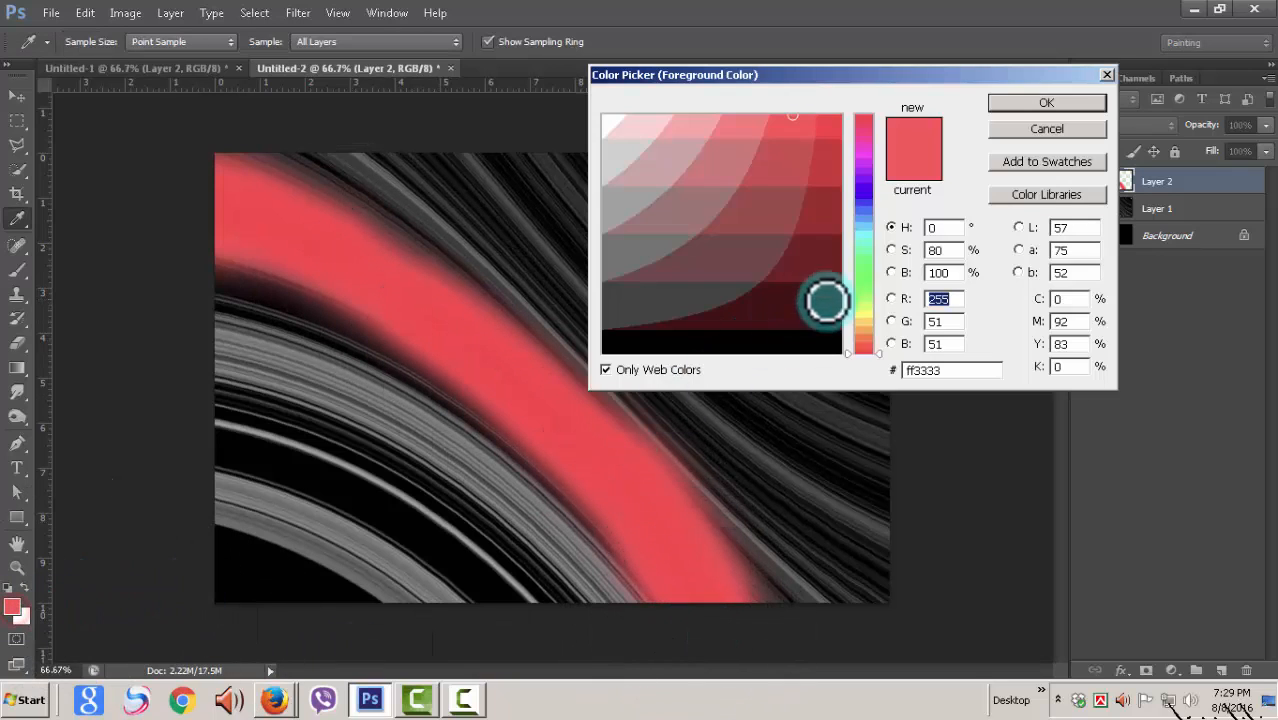
left_click(863, 274)
left_click(1046, 102)
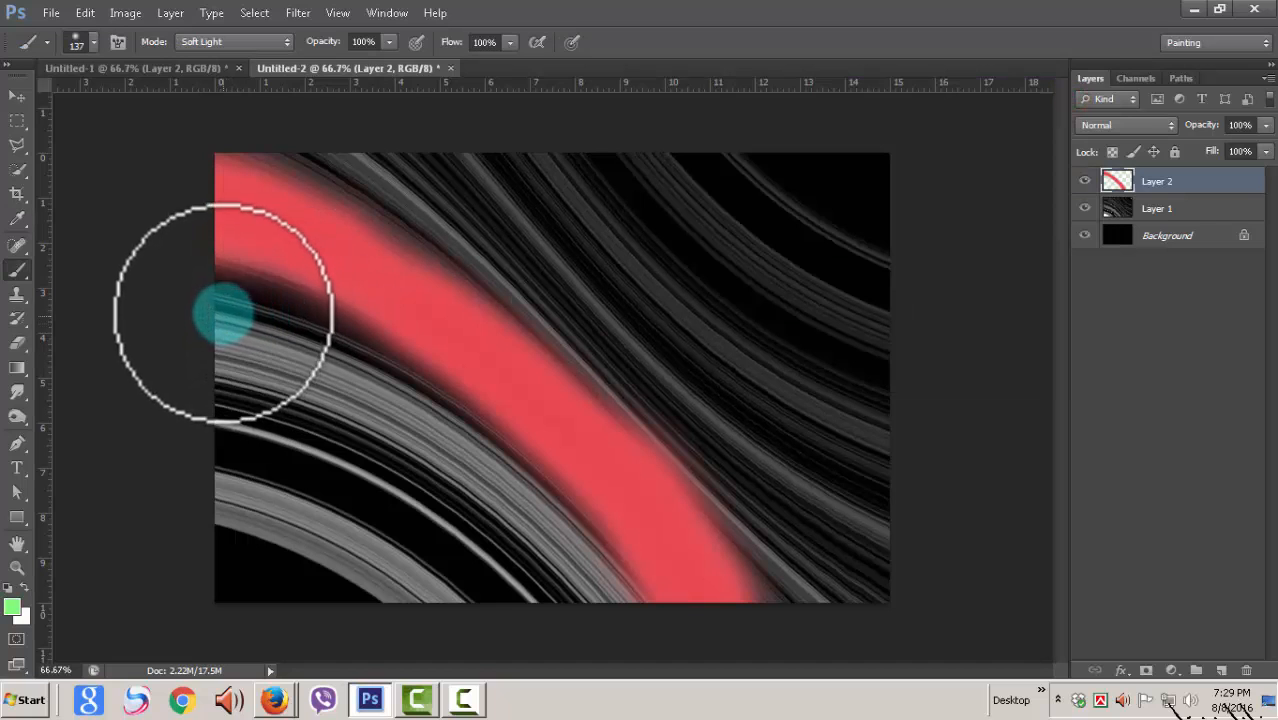
mouse_move(223, 314)
left_mouse_down()
mouse_move(364, 382)
mouse_move(506, 482)
mouse_move(603, 583)
mouse_move(648, 656)
mouse_move(635, 612)
mouse_move(575, 534)
mouse_move(414, 381)
mouse_move(208, 284)
mouse_move(330, 380)
mouse_move(298, 359)
mouse_move(245, 354)
mouse_move(540, 557)
mouse_move(595, 632)
mouse_move(425, 472)
mouse_move(252, 382)
mouse_move(190, 367)
mouse_move(423, 442)
mouse_move(210, 387)
mouse_move(265, 390)
left_mouse_up()
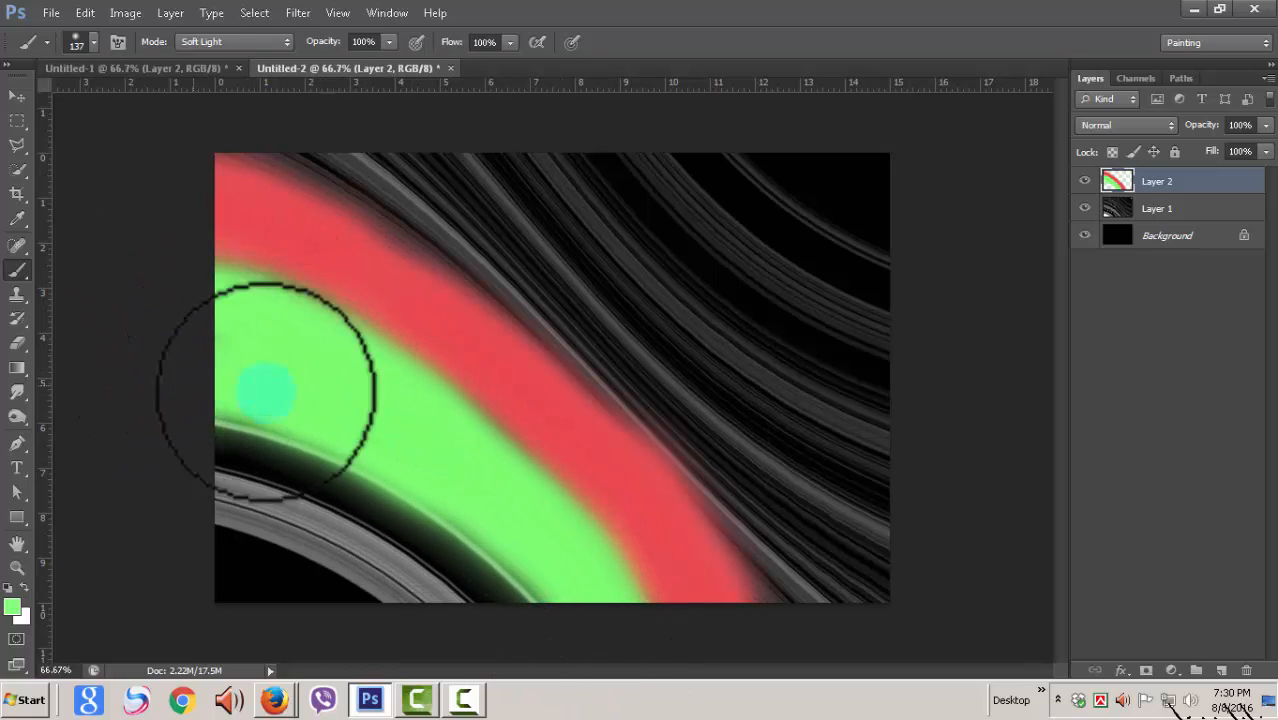
Step: Paint a cyan (#33ffff) band below the green one, around the canvas's dark lower-left corner
left_click(13, 607)
left_click(861, 239)
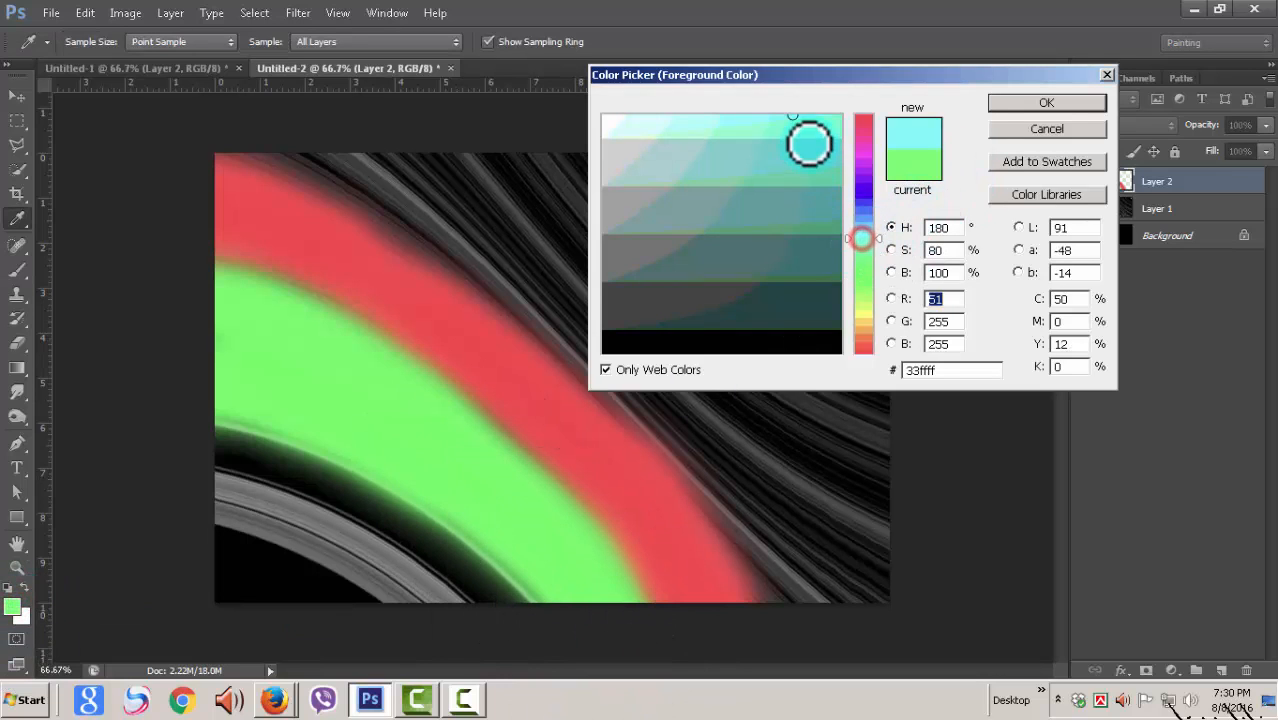
left_click(1060, 101)
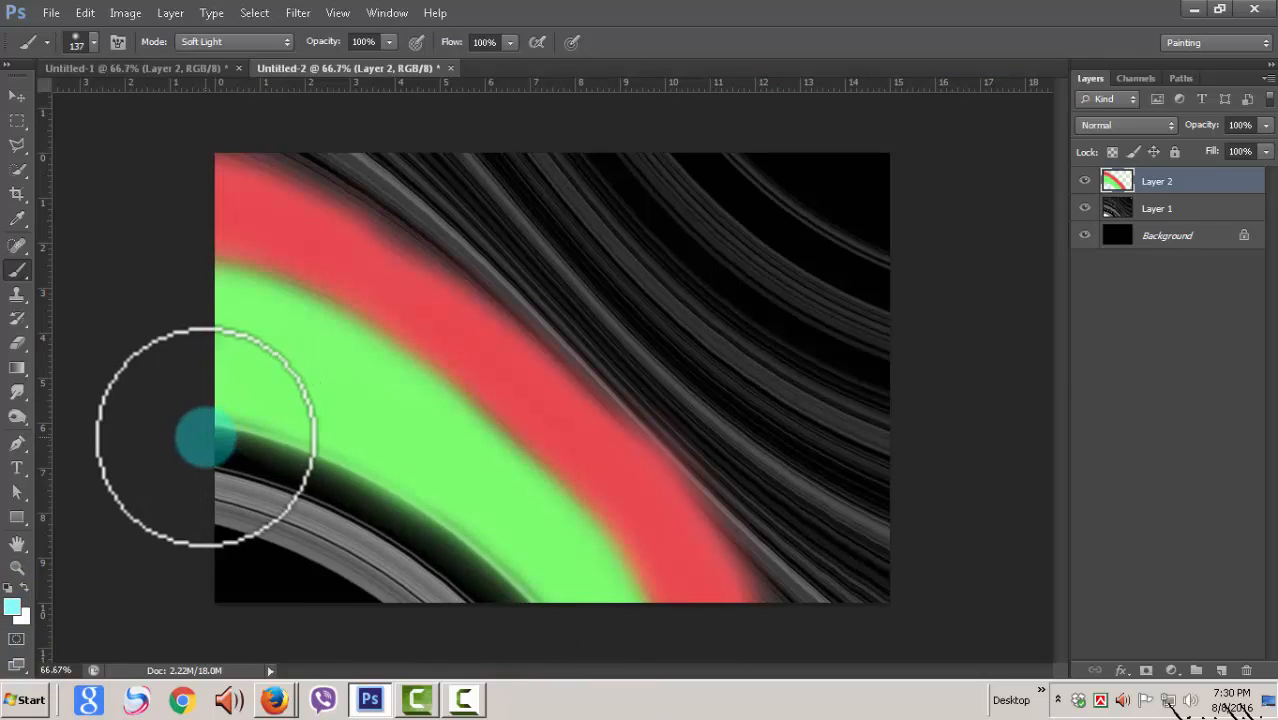
mouse_move(200, 434)
left_mouse_down()
mouse_move(405, 555)
mouse_move(505, 656)
mouse_move(515, 614)
mouse_move(456, 544)
mouse_move(327, 466)
mouse_move(223, 436)
mouse_move(270, 491)
mouse_move(221, 489)
mouse_move(296, 518)
mouse_move(462, 647)
left_mouse_up()
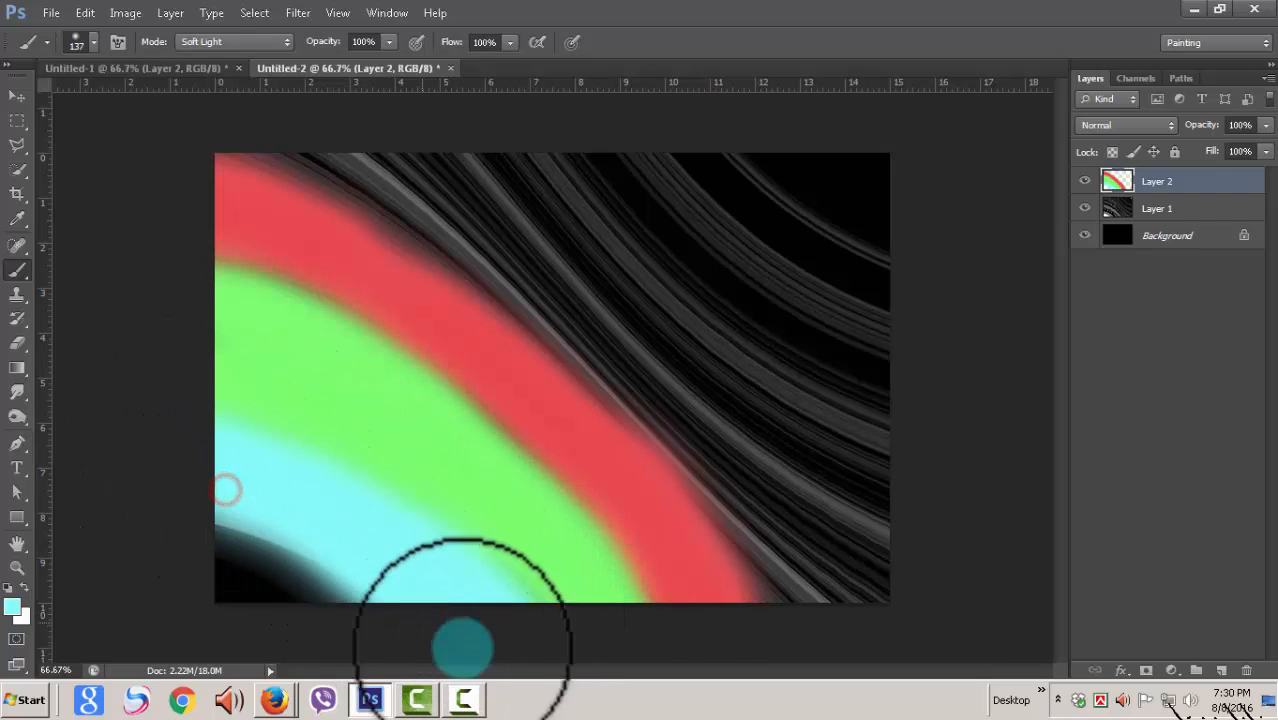
left_click_drag(445, 582, 155, 444)
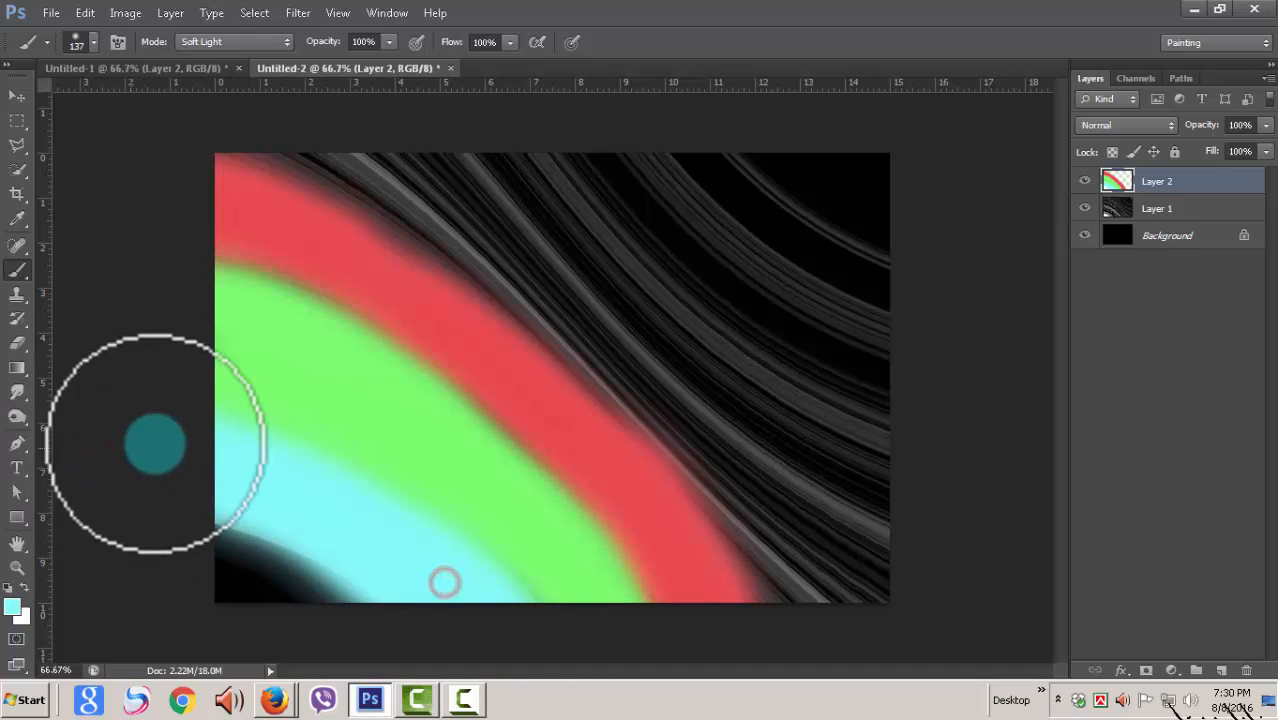
Step: Paint a magenta band along the stripes near the canvas's upper-right corner
left_click(12, 604)
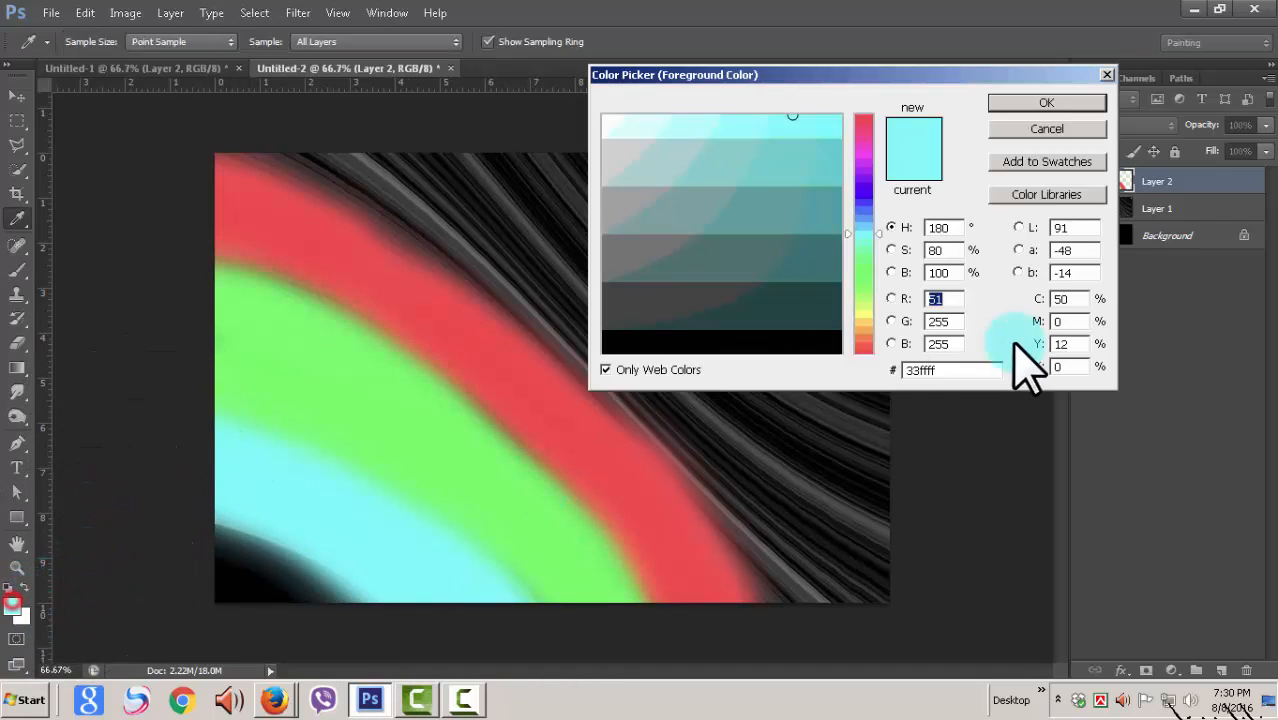
left_click(861, 155)
left_click(1040, 103)
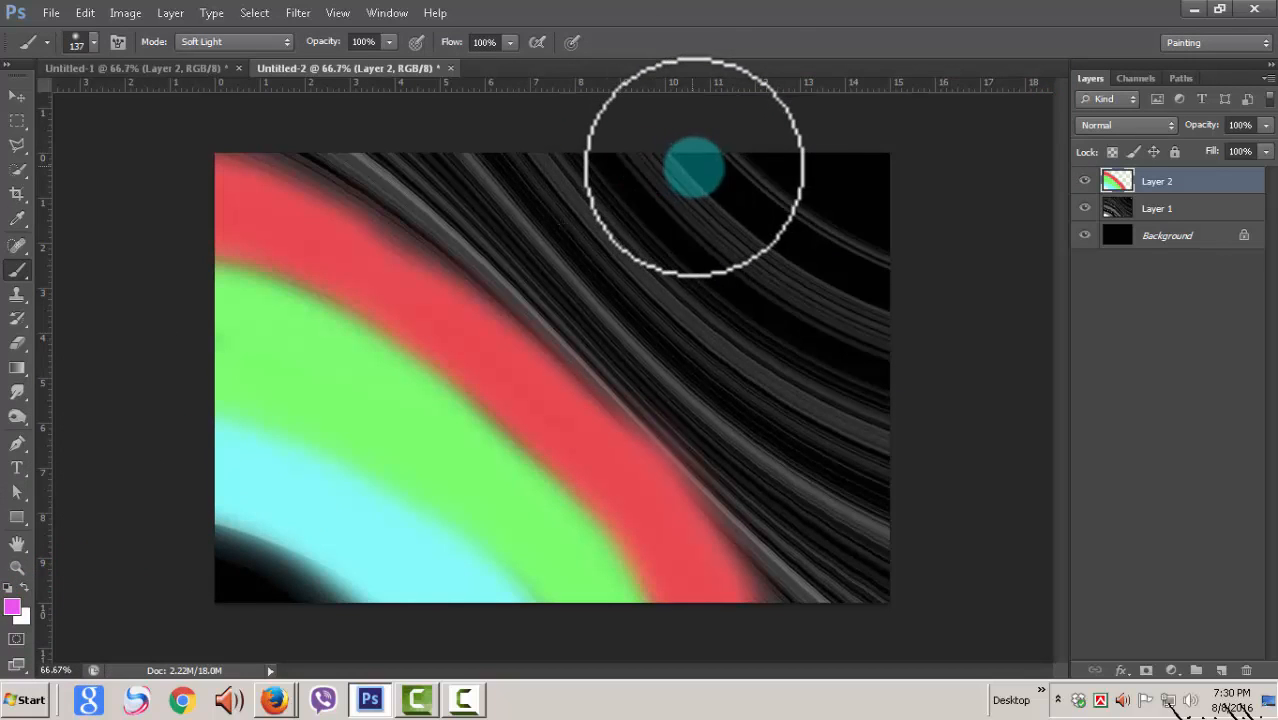
mouse_move(702, 163)
left_mouse_down()
mouse_move(813, 243)
mouse_move(944, 305)
left_mouse_up()
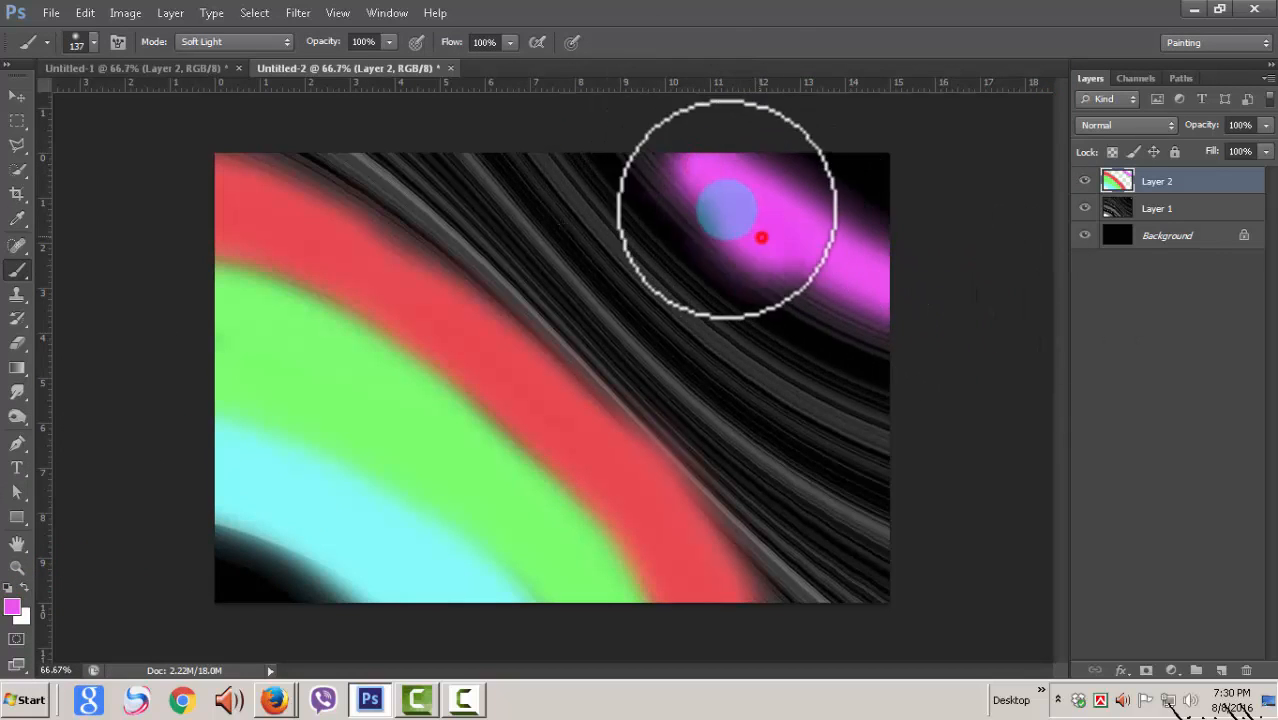
mouse_move(727, 210)
left_mouse_down()
mouse_move(662, 143)
mouse_move(756, 220)
mouse_move(942, 323)
mouse_move(838, 310)
mouse_move(625, 126)
mouse_move(802, 268)
left_mouse_up()
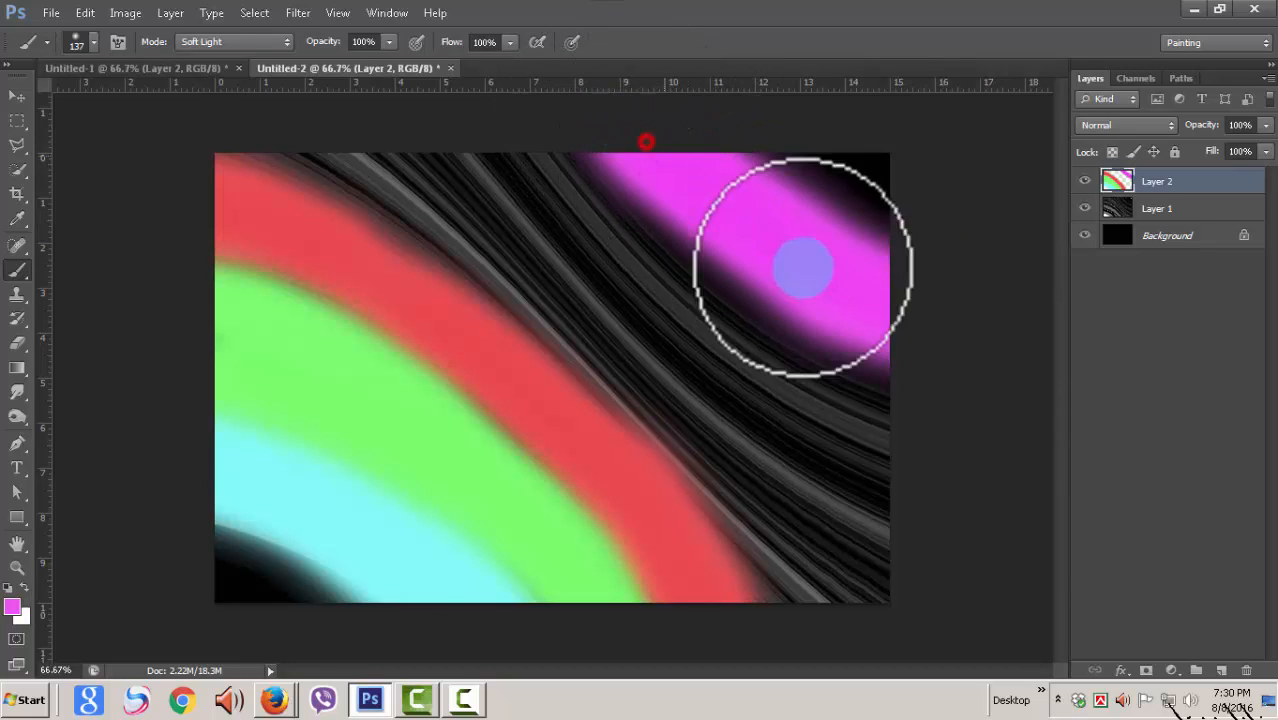
Step: Paint a yellow (#ffff33) band below the magenta one, from the canvas's upper edge to its right edge
left_click(13, 605)
left_click(867, 314)
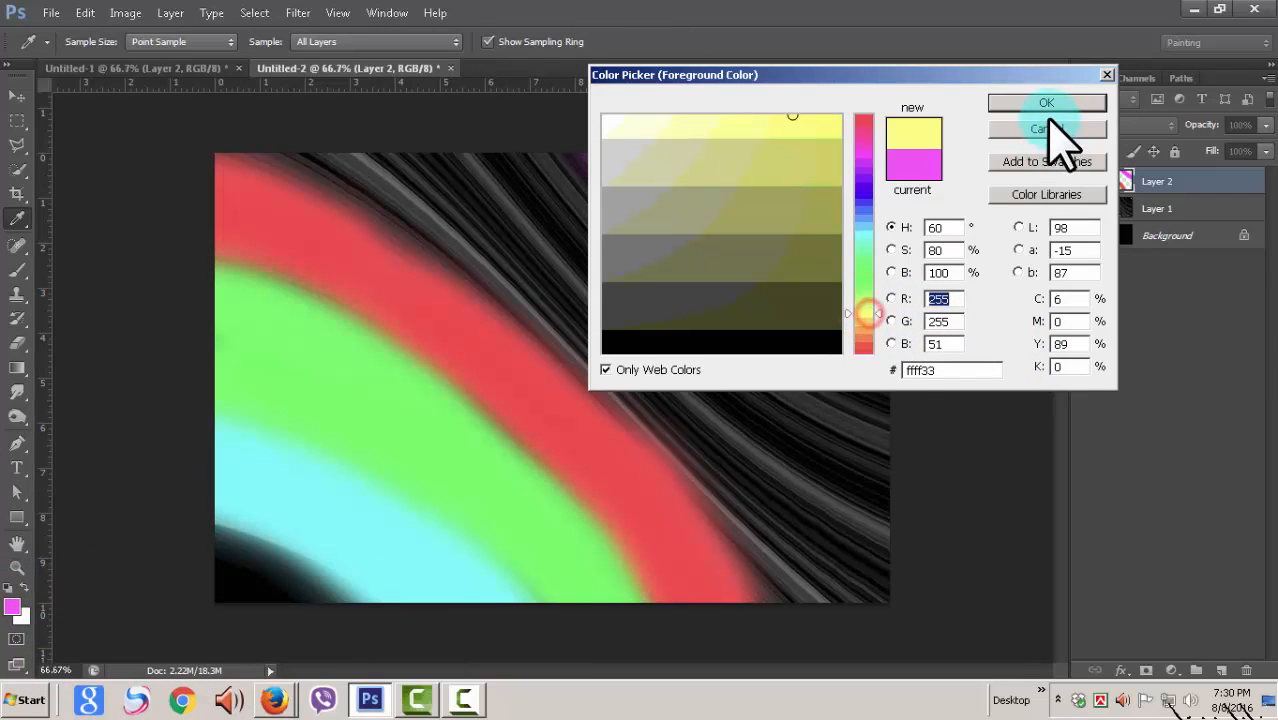
left_click(1047, 104)
mouse_move(542, 157)
left_mouse_down()
mouse_move(581, 221)
mouse_move(705, 338)
mouse_move(800, 395)
mouse_move(950, 452)
mouse_move(834, 385)
mouse_move(583, 138)
mouse_move(521, 140)
mouse_move(509, 175)
mouse_move(768, 413)
mouse_move(646, 235)
mouse_move(754, 344)
mouse_move(1015, 431)
left_mouse_up()
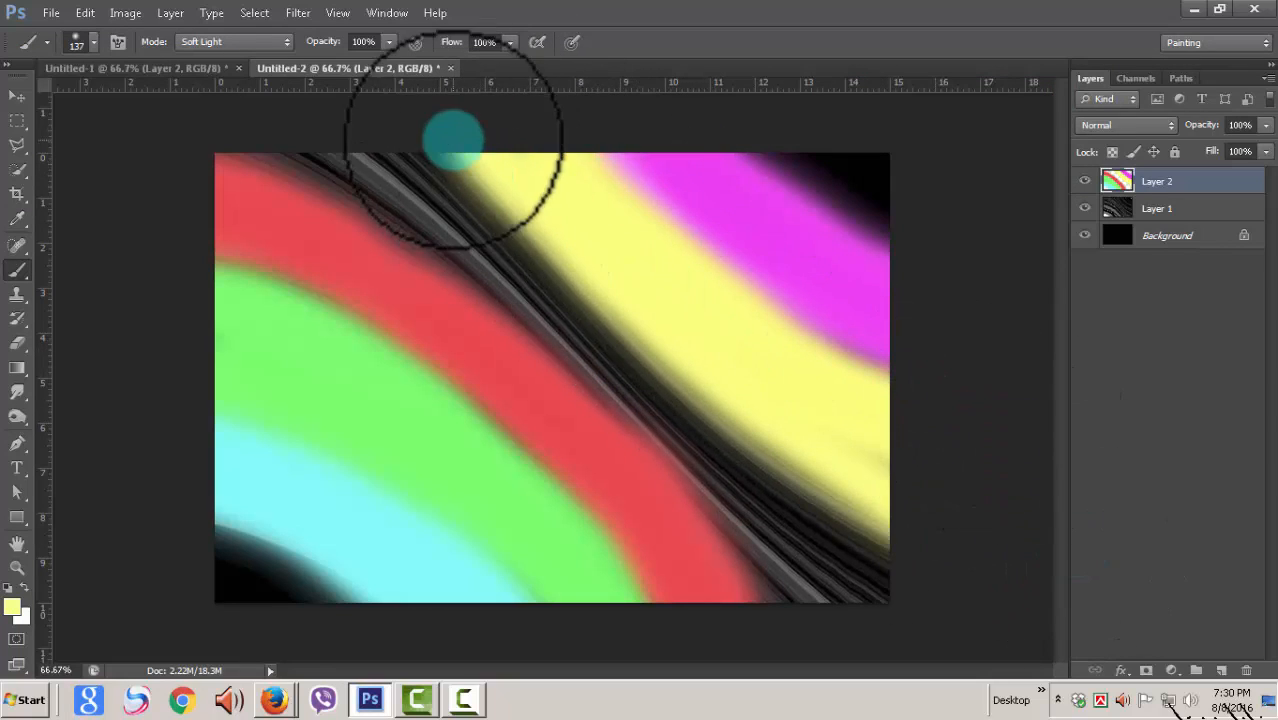
mouse_move(464, 146)
left_mouse_down()
mouse_move(770, 422)
mouse_move(907, 371)
mouse_move(530, 152)
left_mouse_up()
left_click(508, 170)
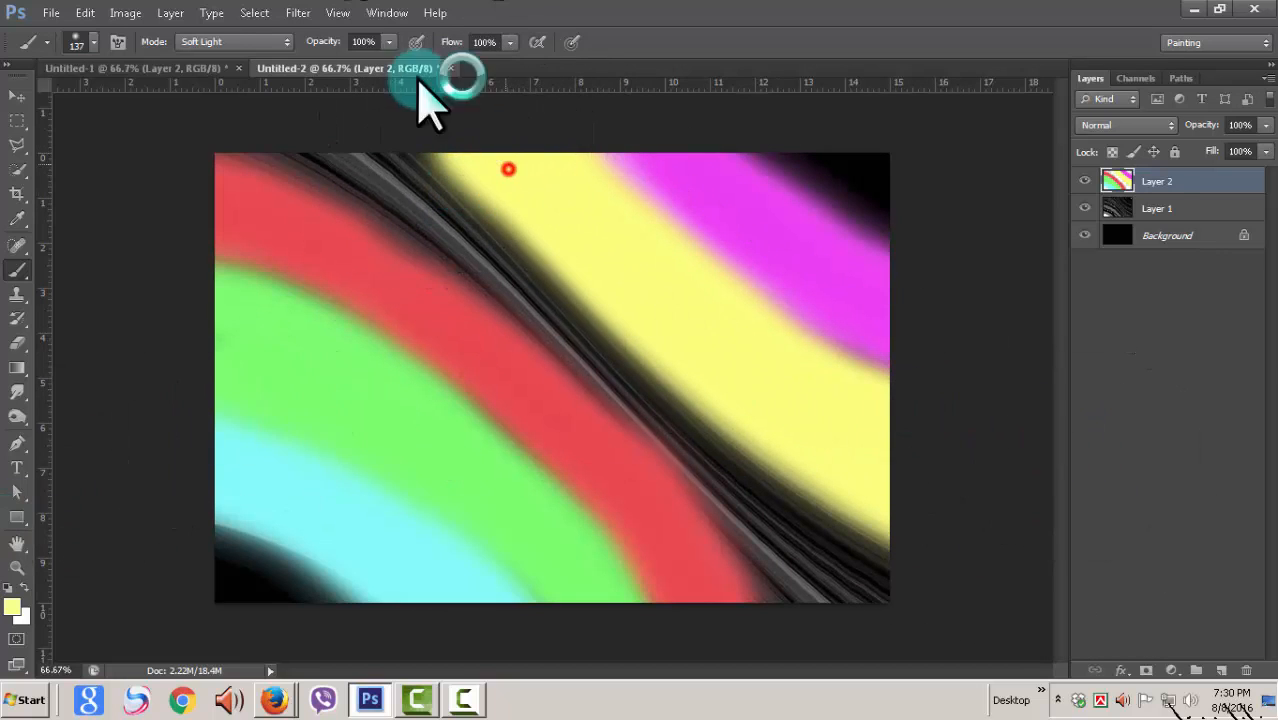
Step: Fill the remaining grey stripes between the red and yellow bands with purple (#9900ff) brush strokes
left_click(14, 606)
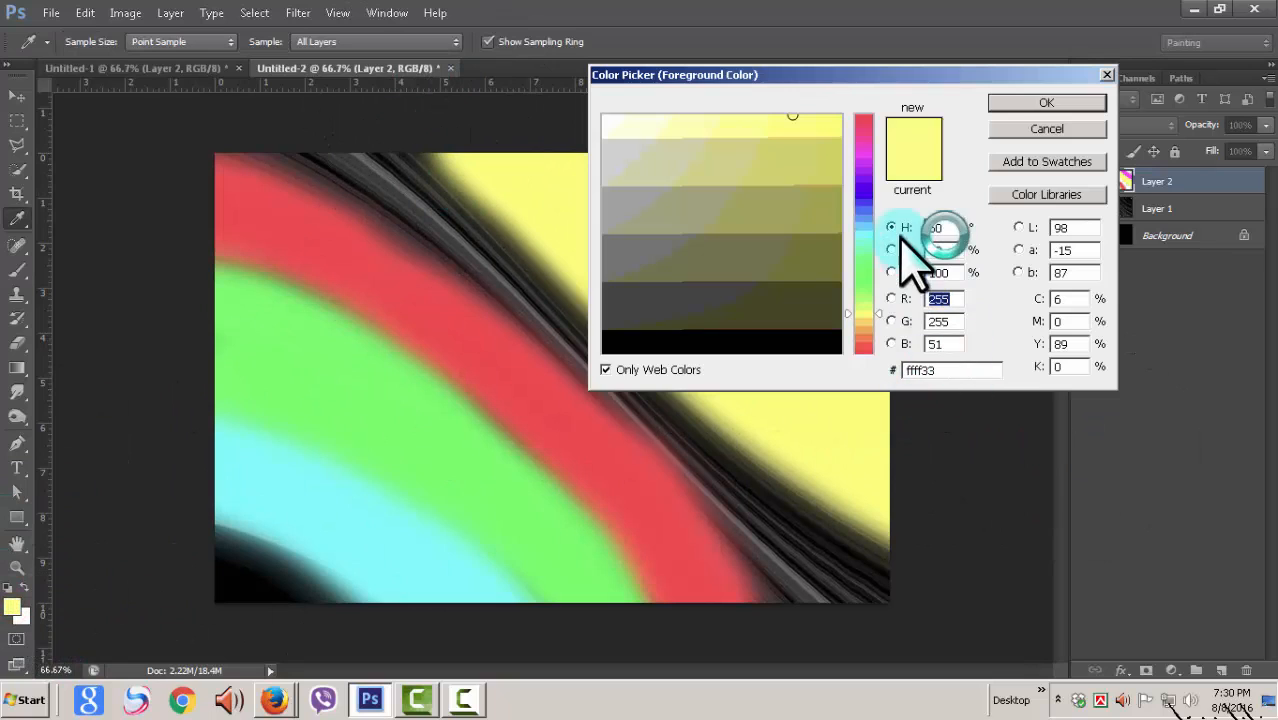
left_click(868, 168)
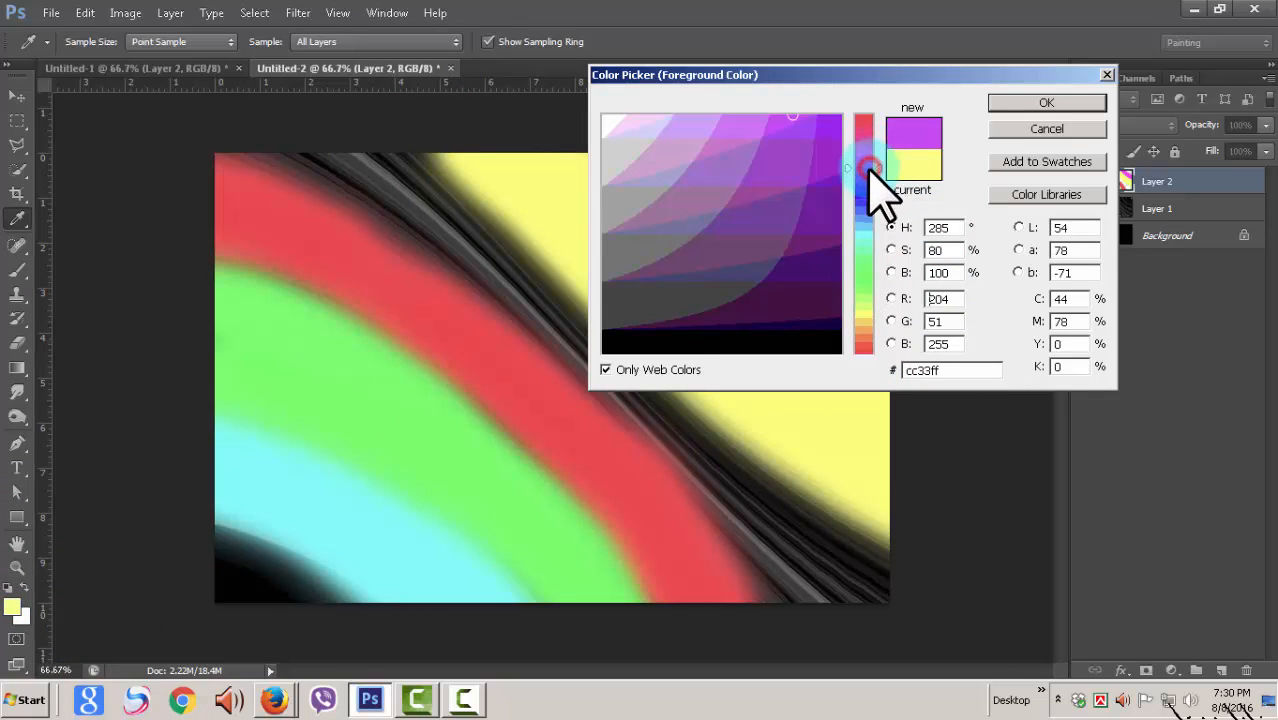
left_click(1050, 102)
mouse_move(300, 150)
left_mouse_down()
mouse_move(450, 220)
mouse_move(550, 306)
mouse_move(743, 539)
mouse_move(826, 669)
mouse_move(756, 513)
mouse_move(649, 385)
mouse_move(755, 482)
mouse_move(965, 604)
mouse_move(774, 539)
mouse_move(689, 470)
mouse_move(913, 645)
left_mouse_up()
mouse_move(770, 522)
left_mouse_down()
mouse_move(622, 371)
mouse_move(320, 160)
mouse_move(355, 210)
mouse_move(639, 468)
mouse_move(456, 222)
mouse_move(599, 394)
mouse_move(978, 610)
mouse_move(738, 478)
mouse_move(452, 165)
left_mouse_up()
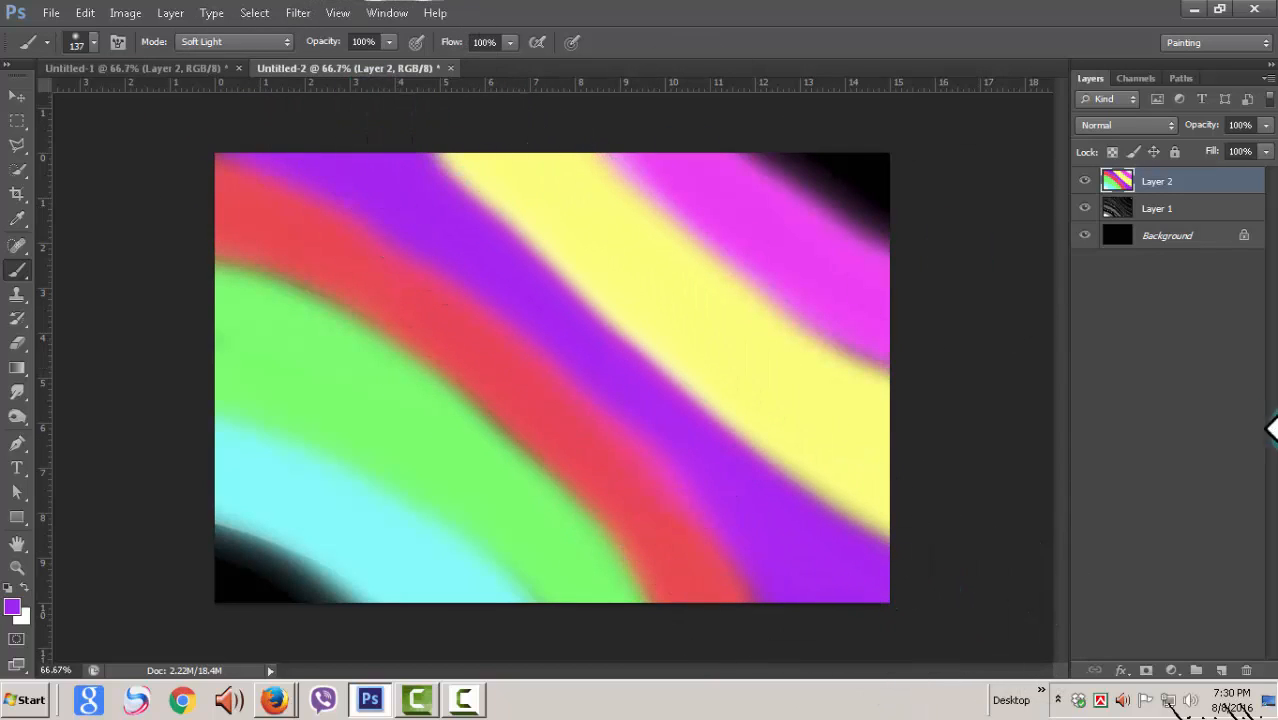
Step: Compare the Soft Light and Color blend modes on the painted layer and settle on Color
left_click(1172, 127)
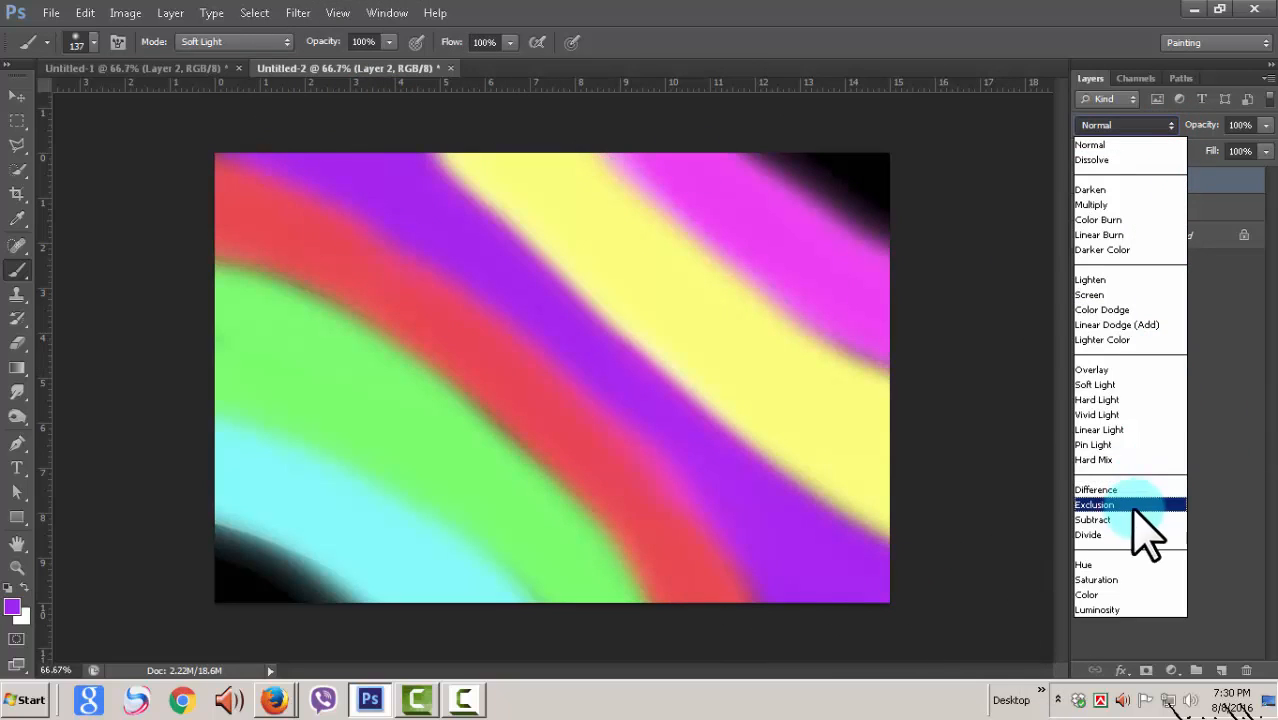
left_click(1108, 386)
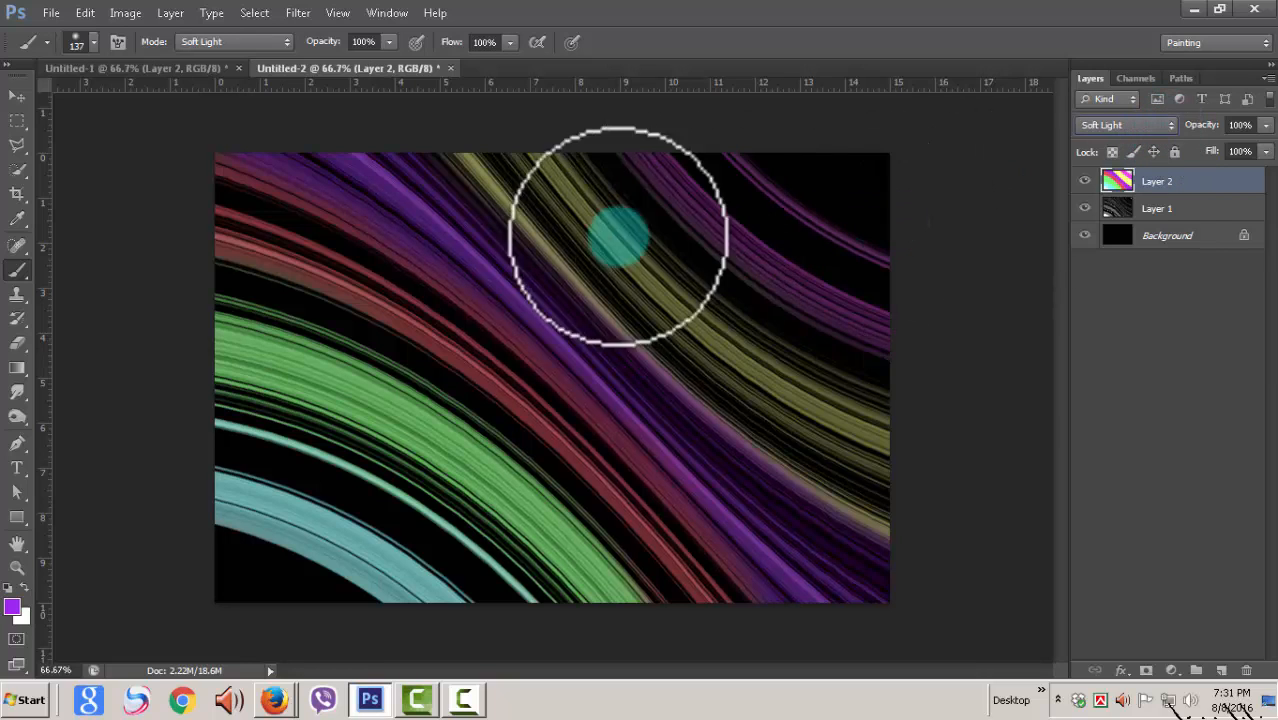
left_click(1173, 126)
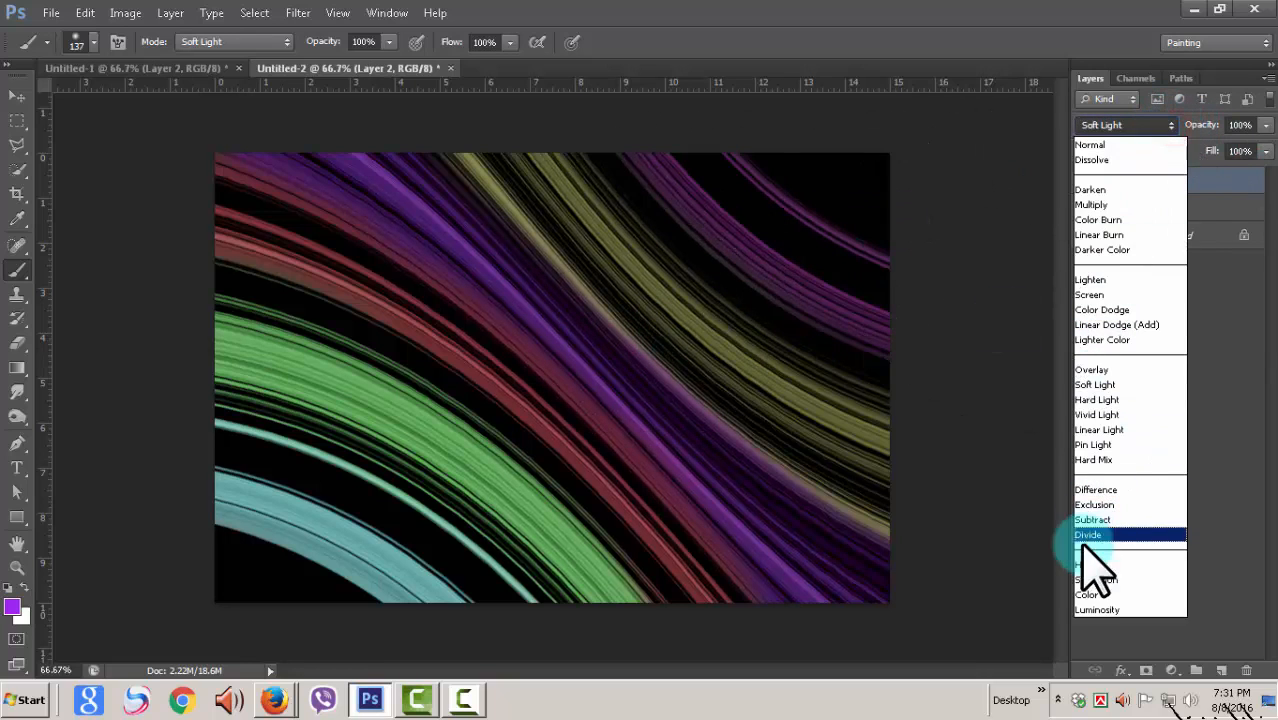
left_click(1112, 594)
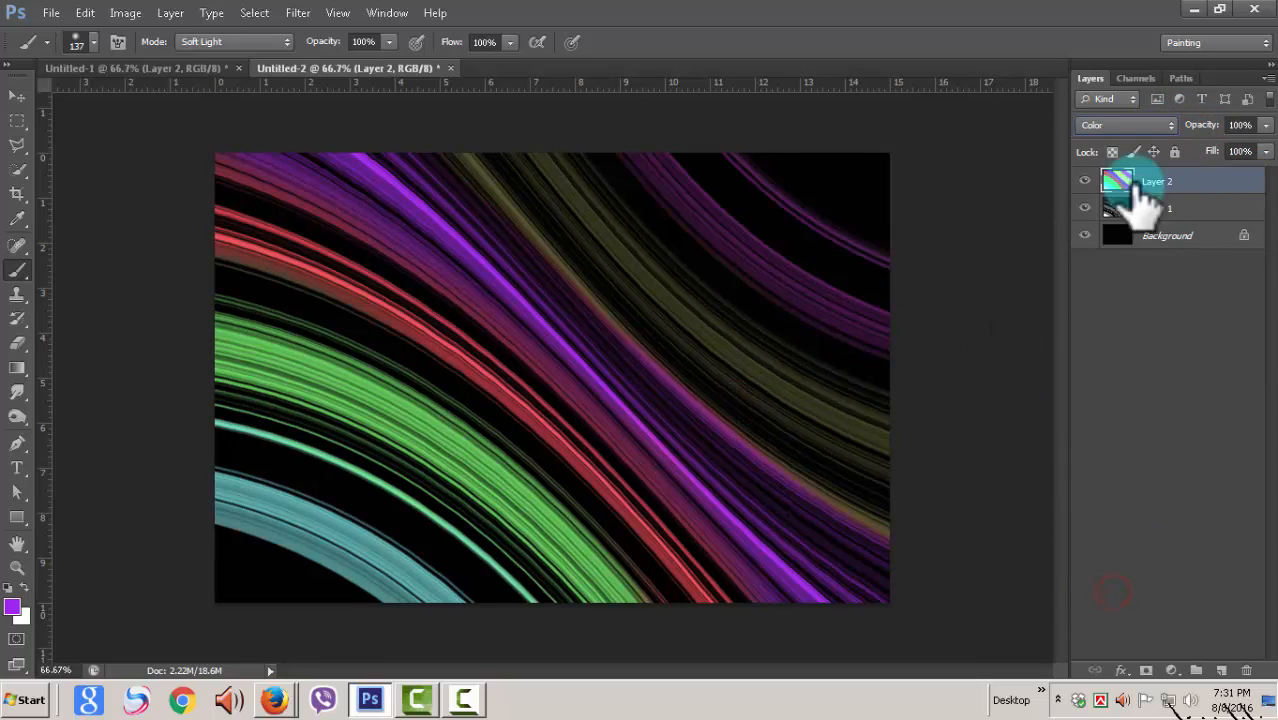
left_click(1170, 126)
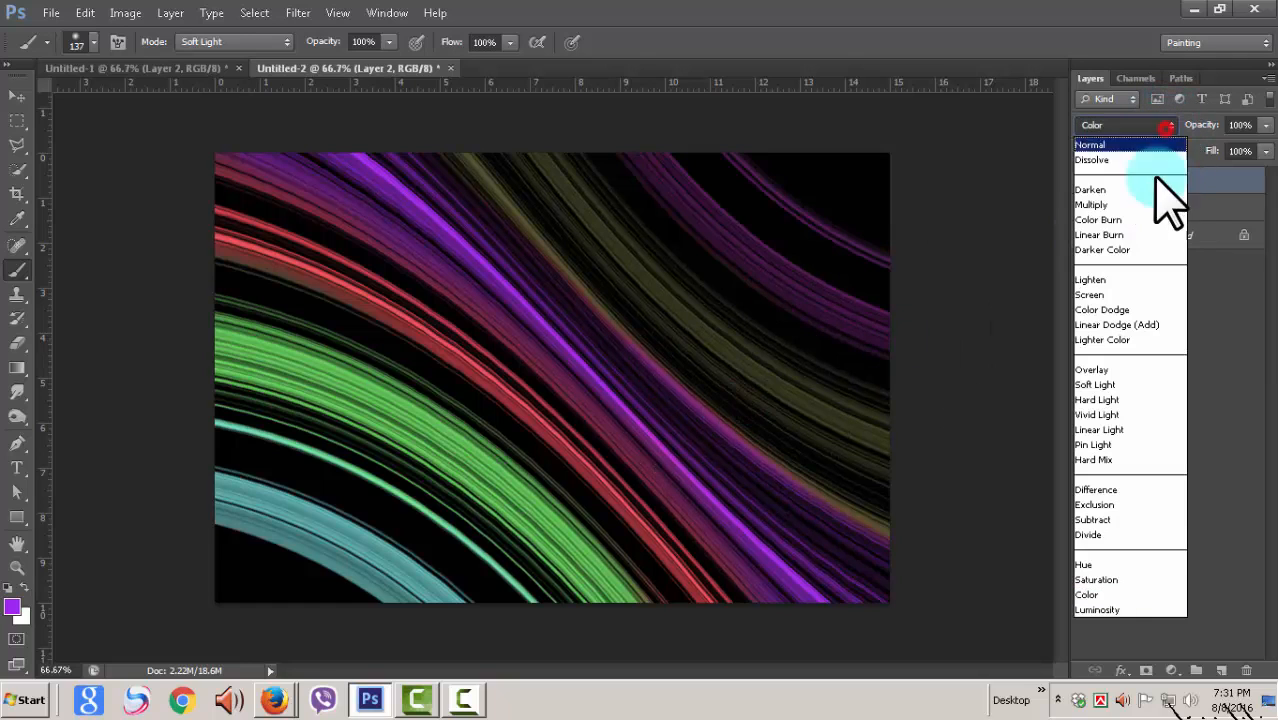
left_click(1100, 384)
left_click(1168, 126)
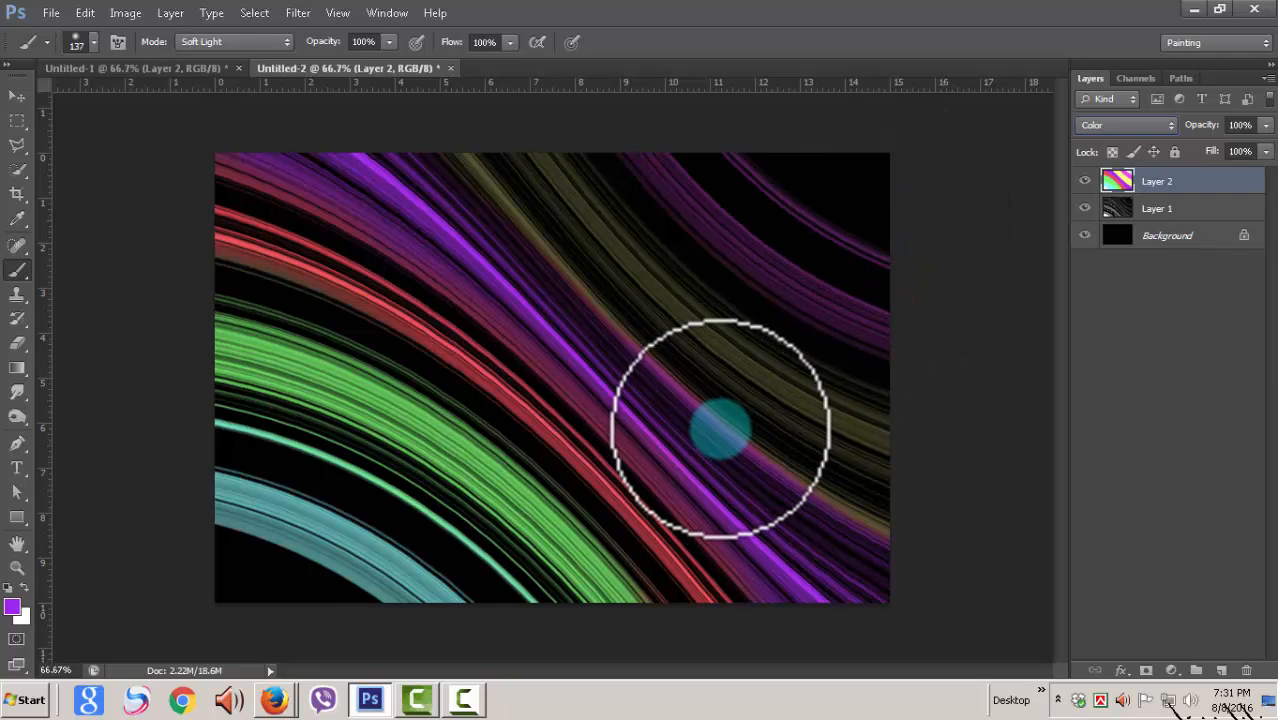
Step: Enlarge the painted colour layer beyond the canvas edges with Free Transform, to about 129% width and 149% height
key("ctrl+minus")
key("ctrl+minus")
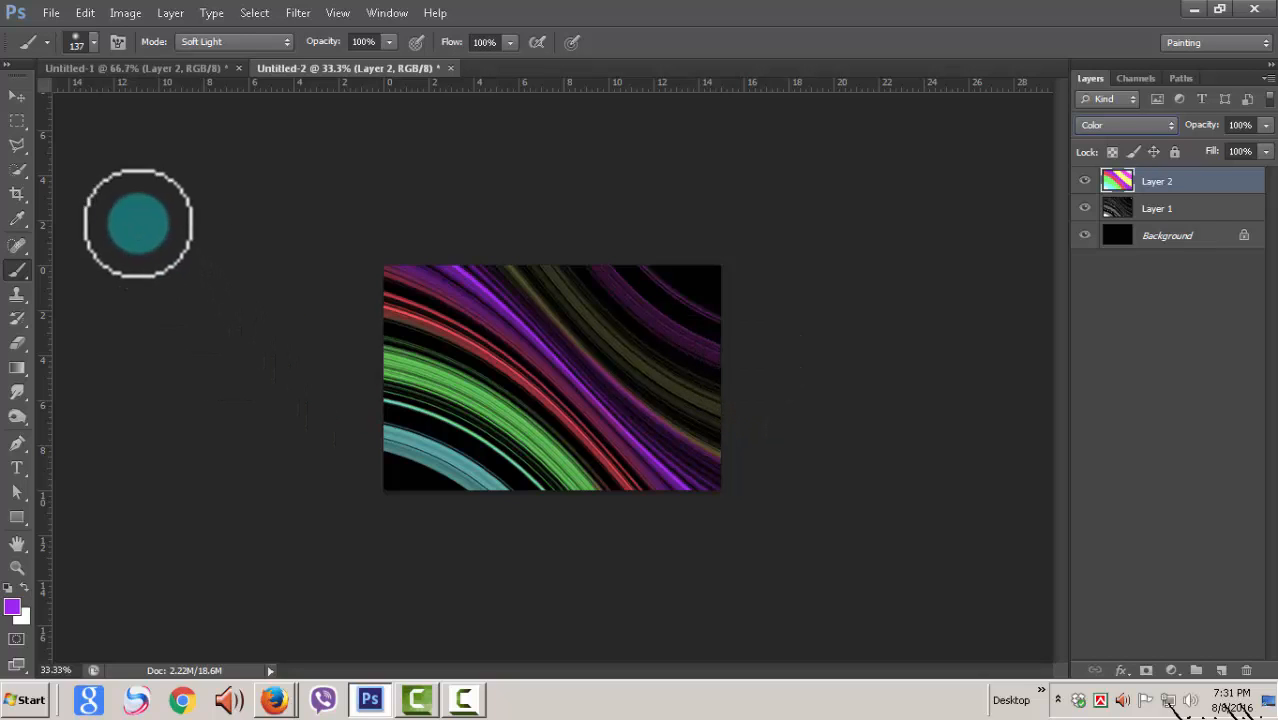
left_click(20, 95)
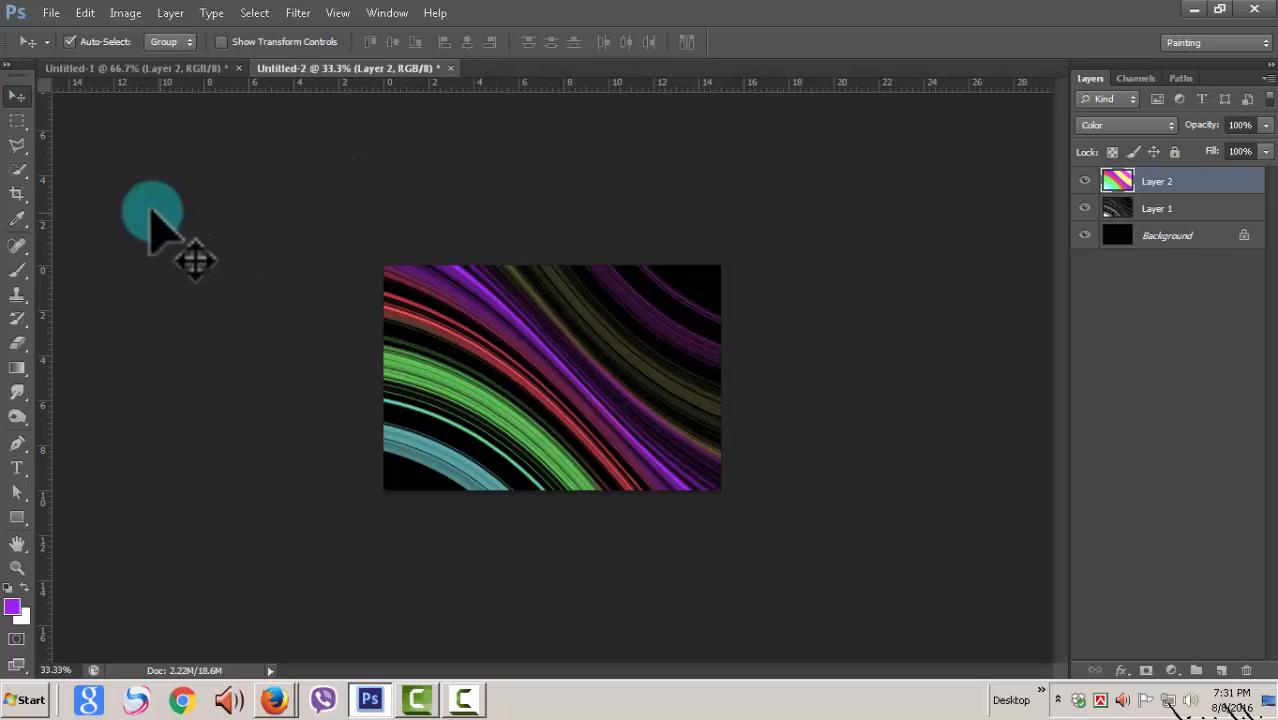
left_click(124, 13)
left_click(87, 14)
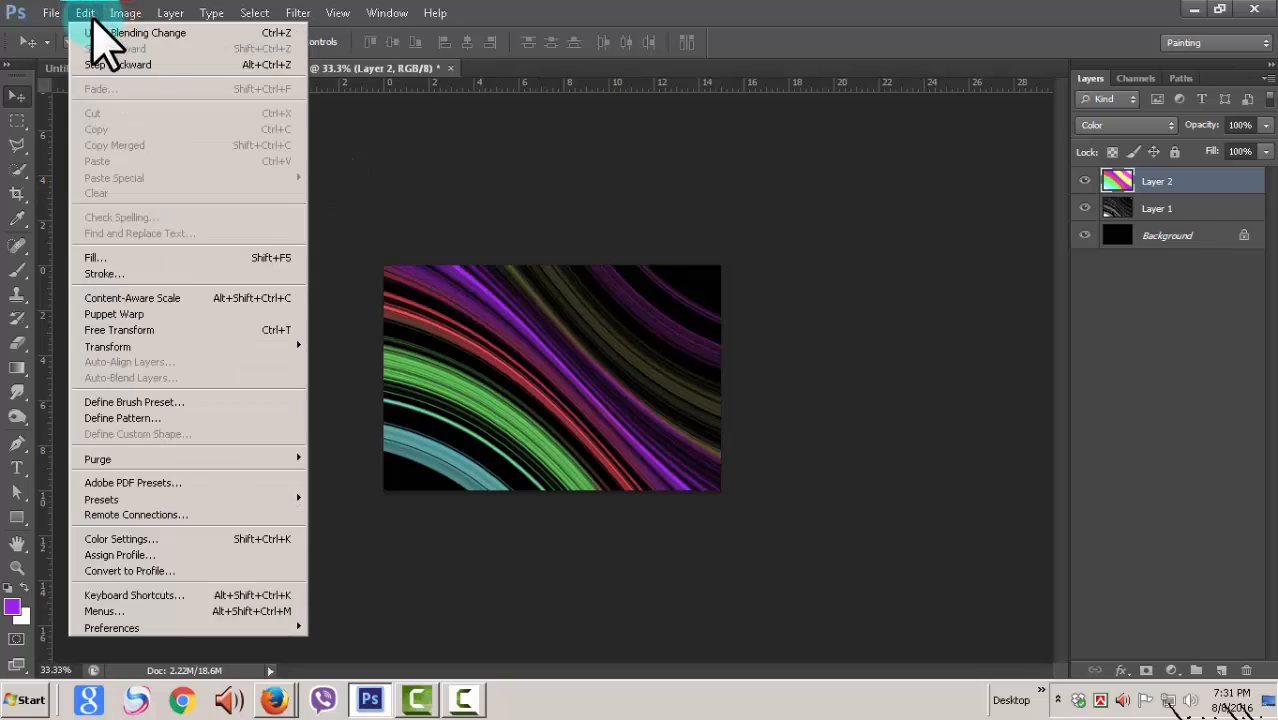
left_click(162, 330)
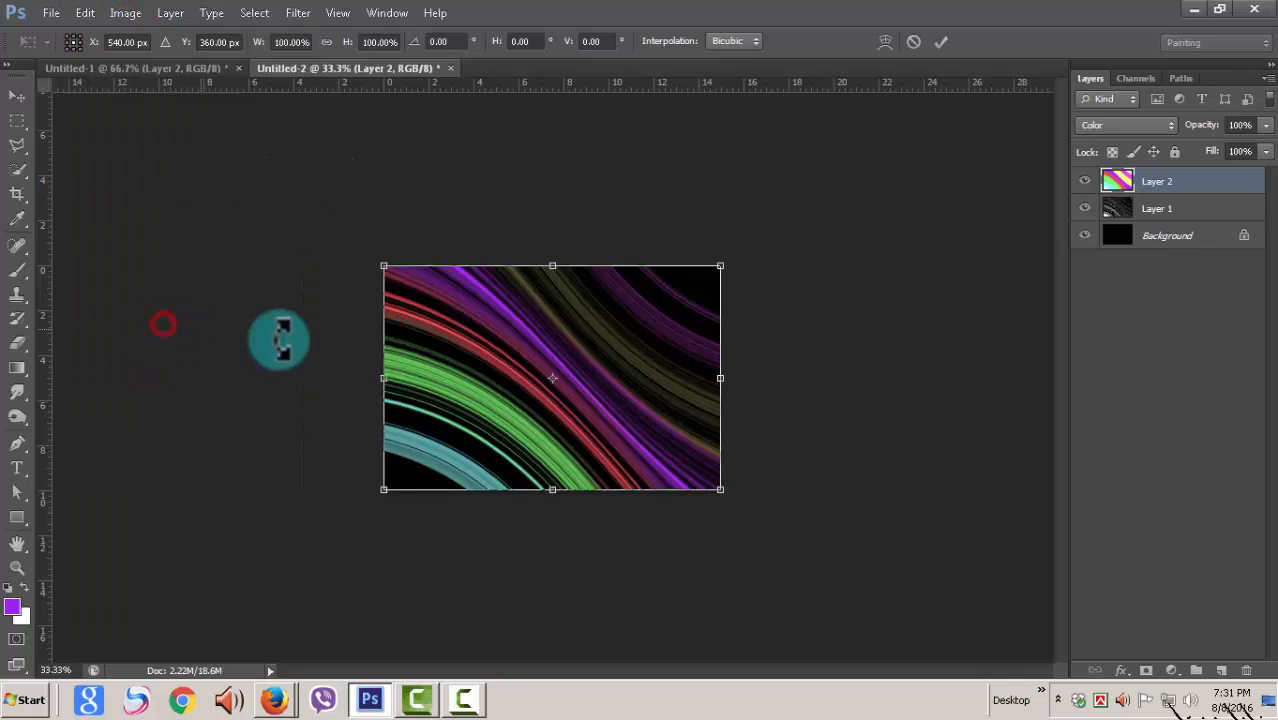
mouse_move(720, 266)
left_mouse_down()
mouse_move(764, 214)
mouse_move(708, 273)
left_mouse_up()
left_click_drag(706, 484, 775, 528)
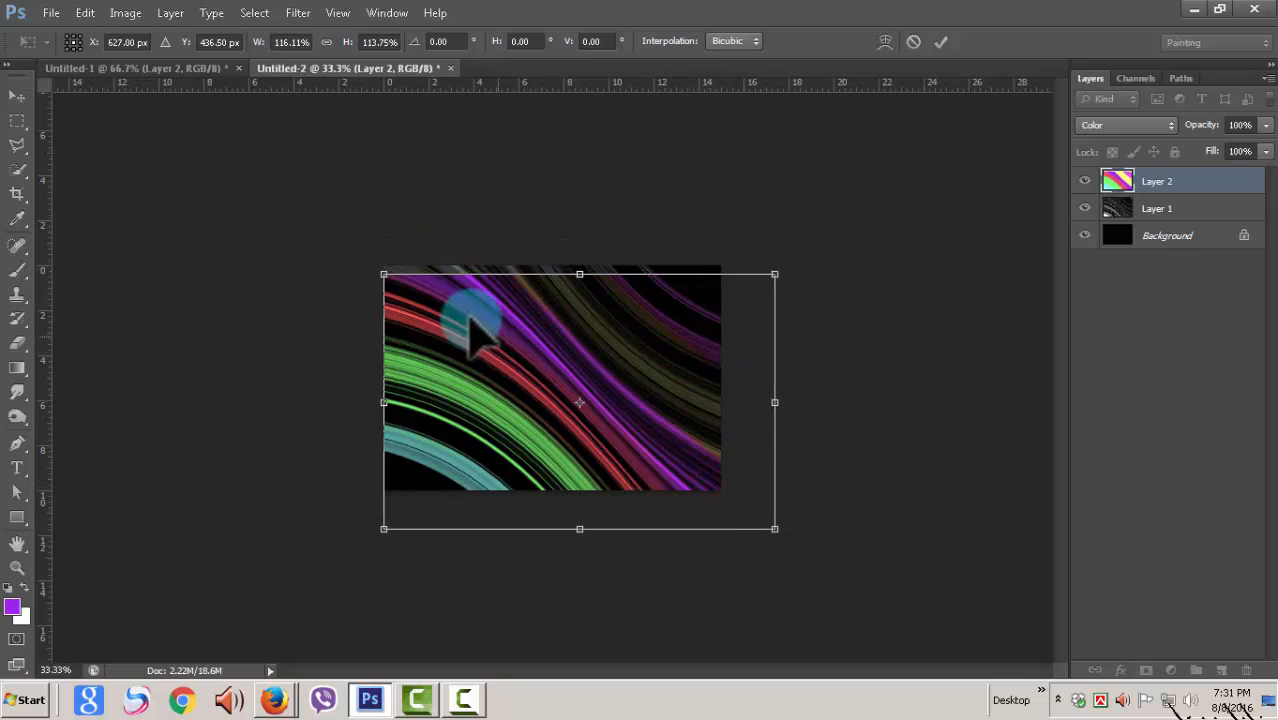
left_click_drag(385, 273, 345, 197)
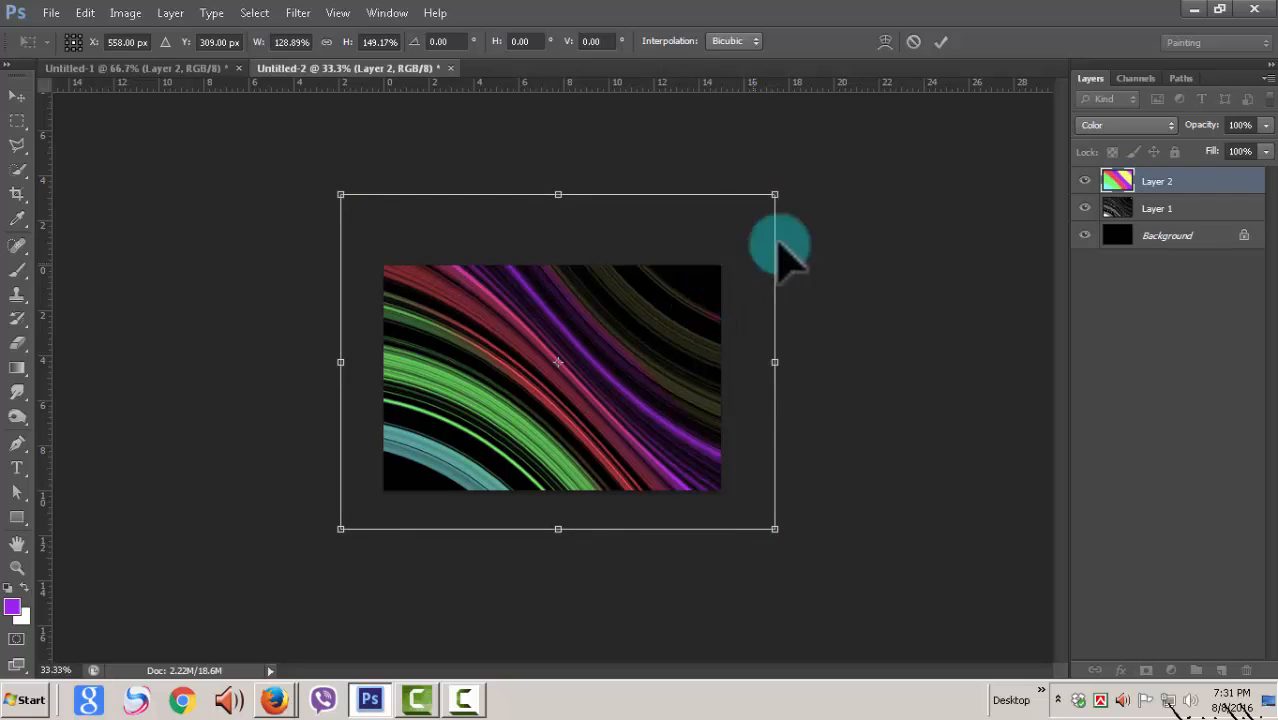
left_click(941, 41)
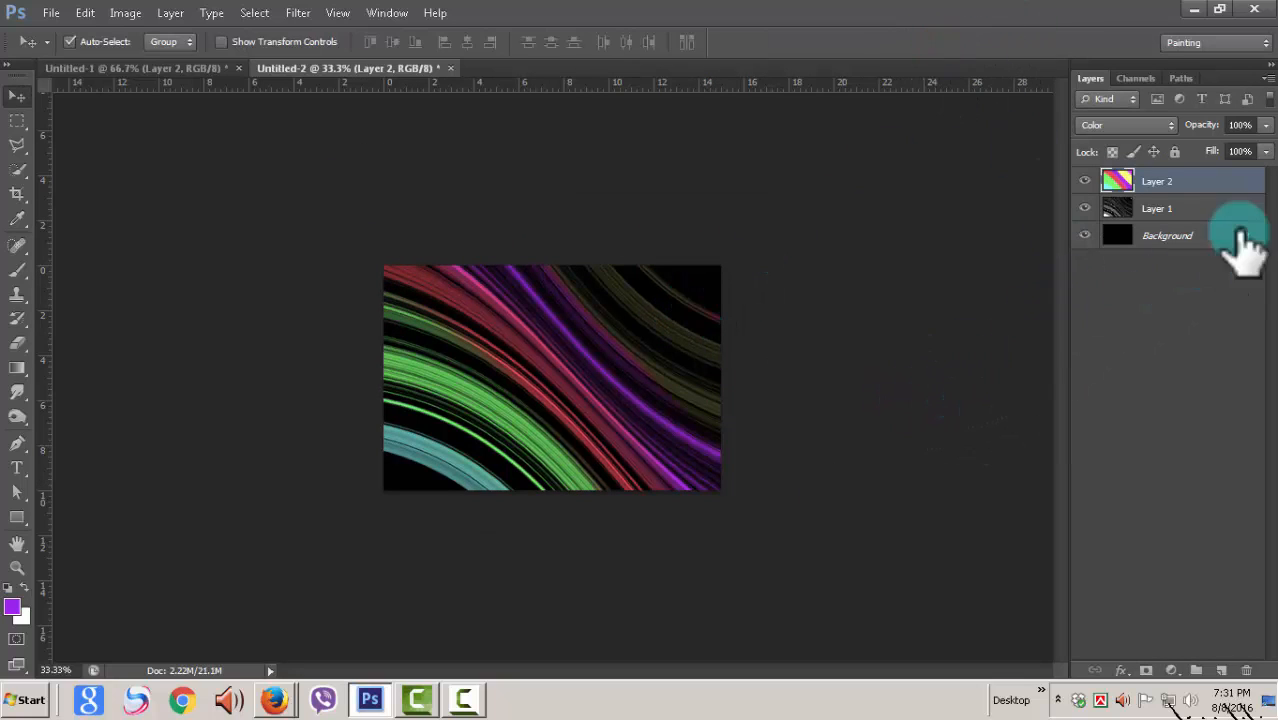
Step: Toggle the visibility of the grey stripe layer off and on, and make Layer 1 the active layer
left_click(1086, 208)
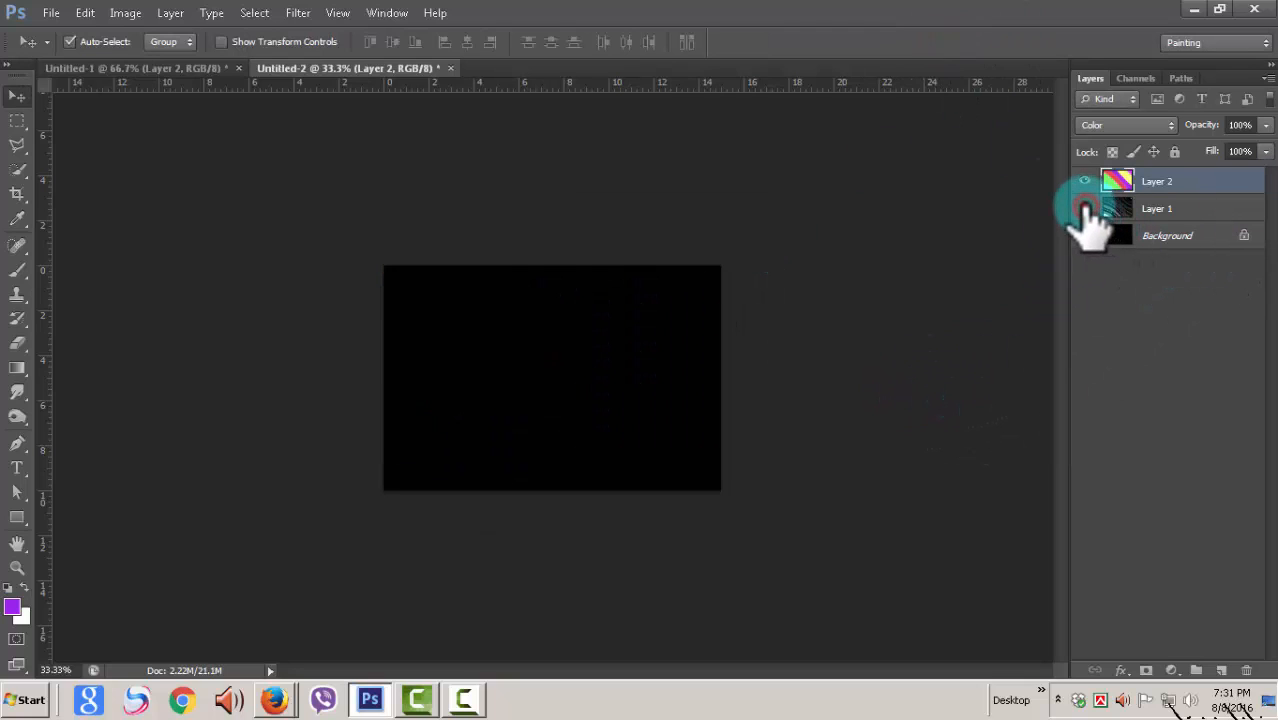
left_click(1086, 208)
left_click(1195, 206)
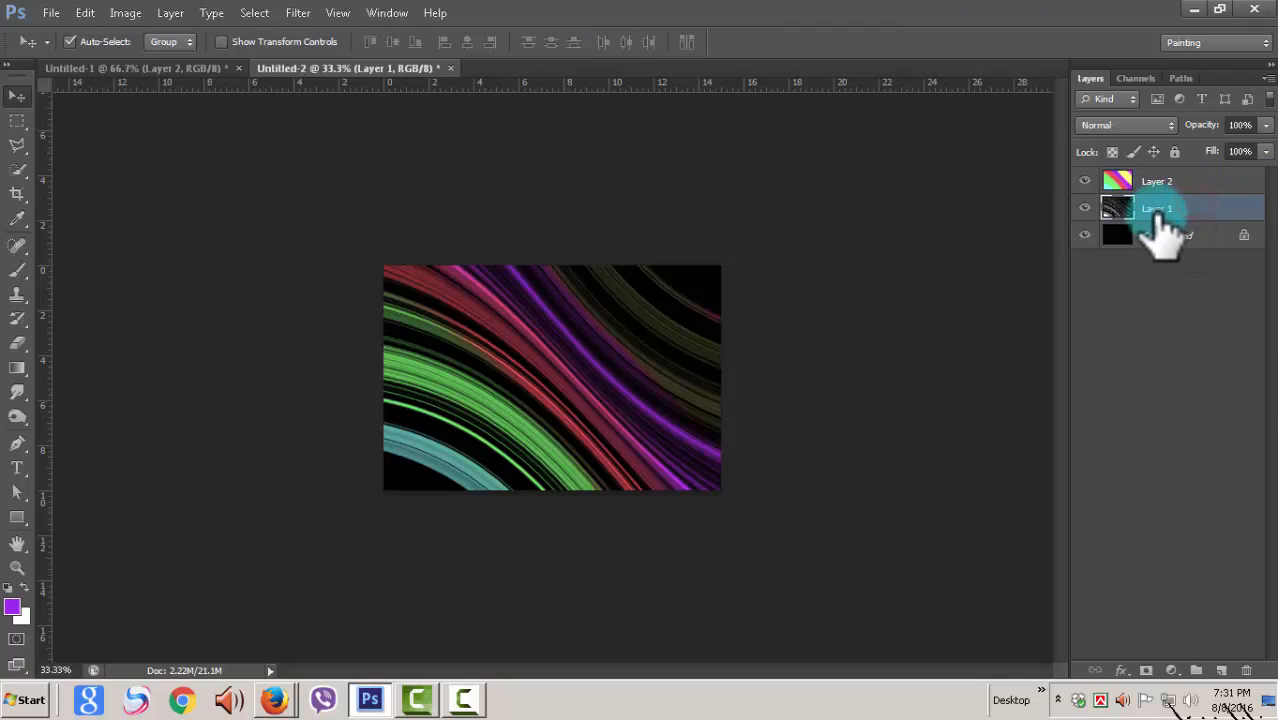
key("ctrl+plus")
key("ctrl+plus")
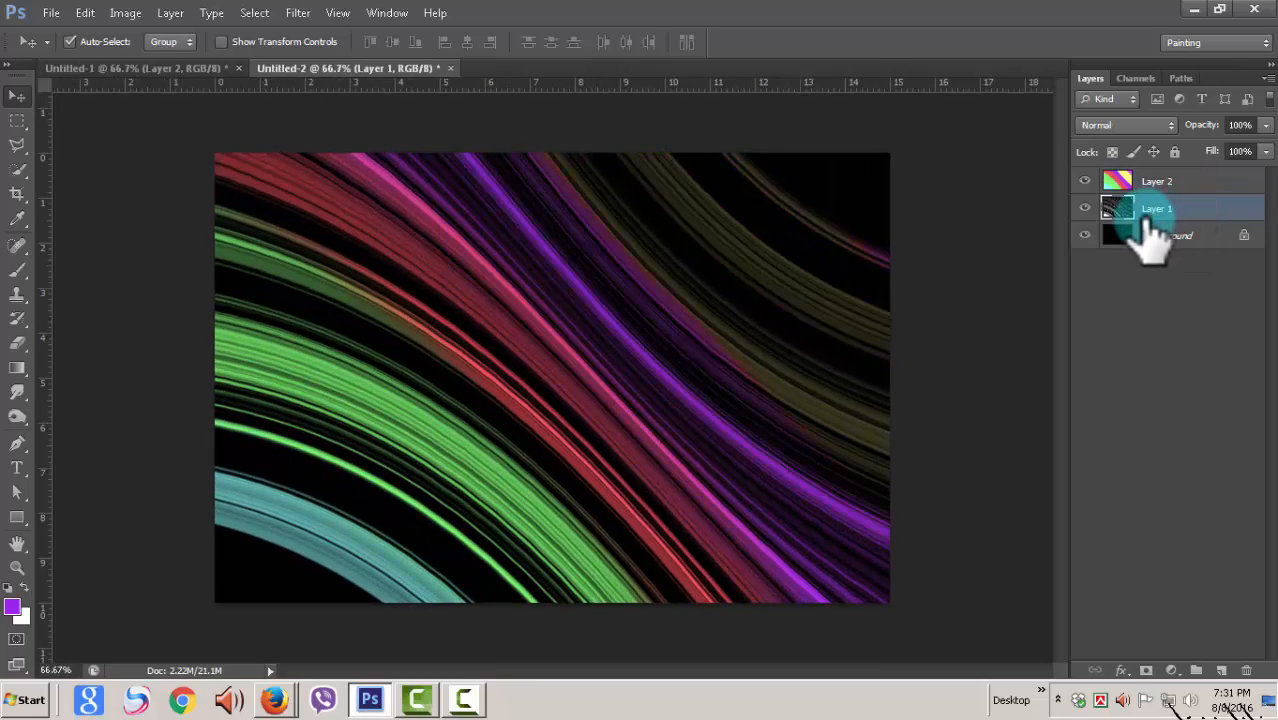